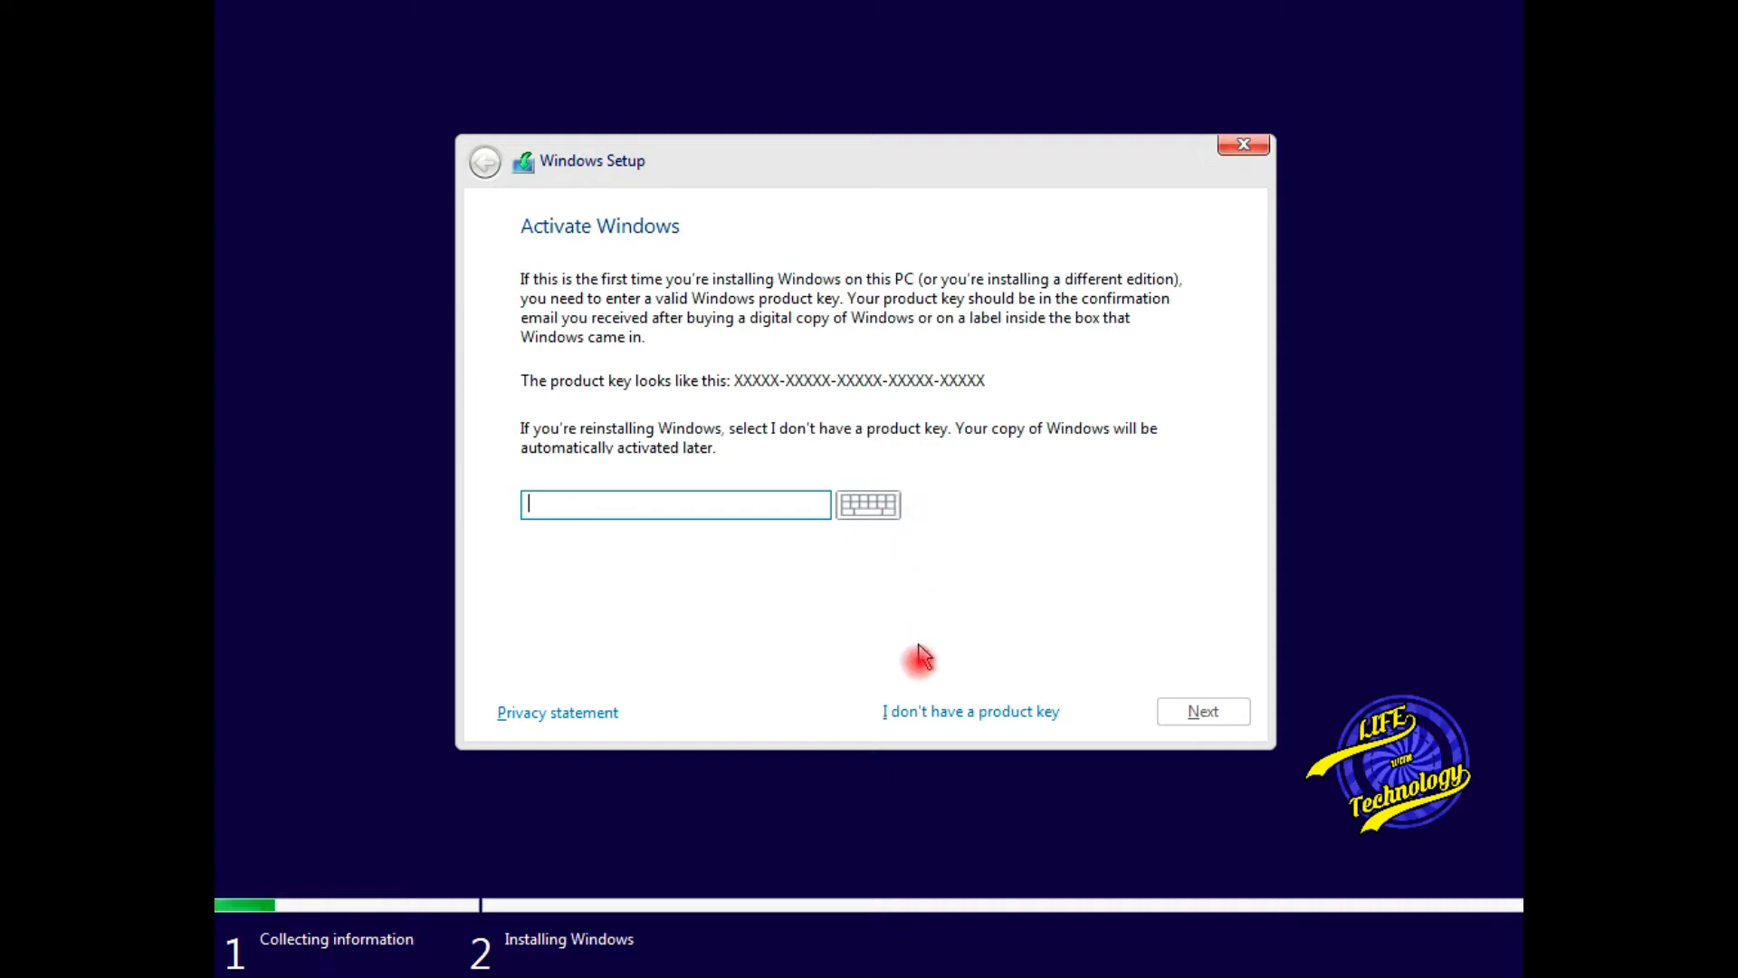
# - Skip the product key and choose Windows 10 Pro N (x86) as the edition to install
pyautogui.click(926, 712)
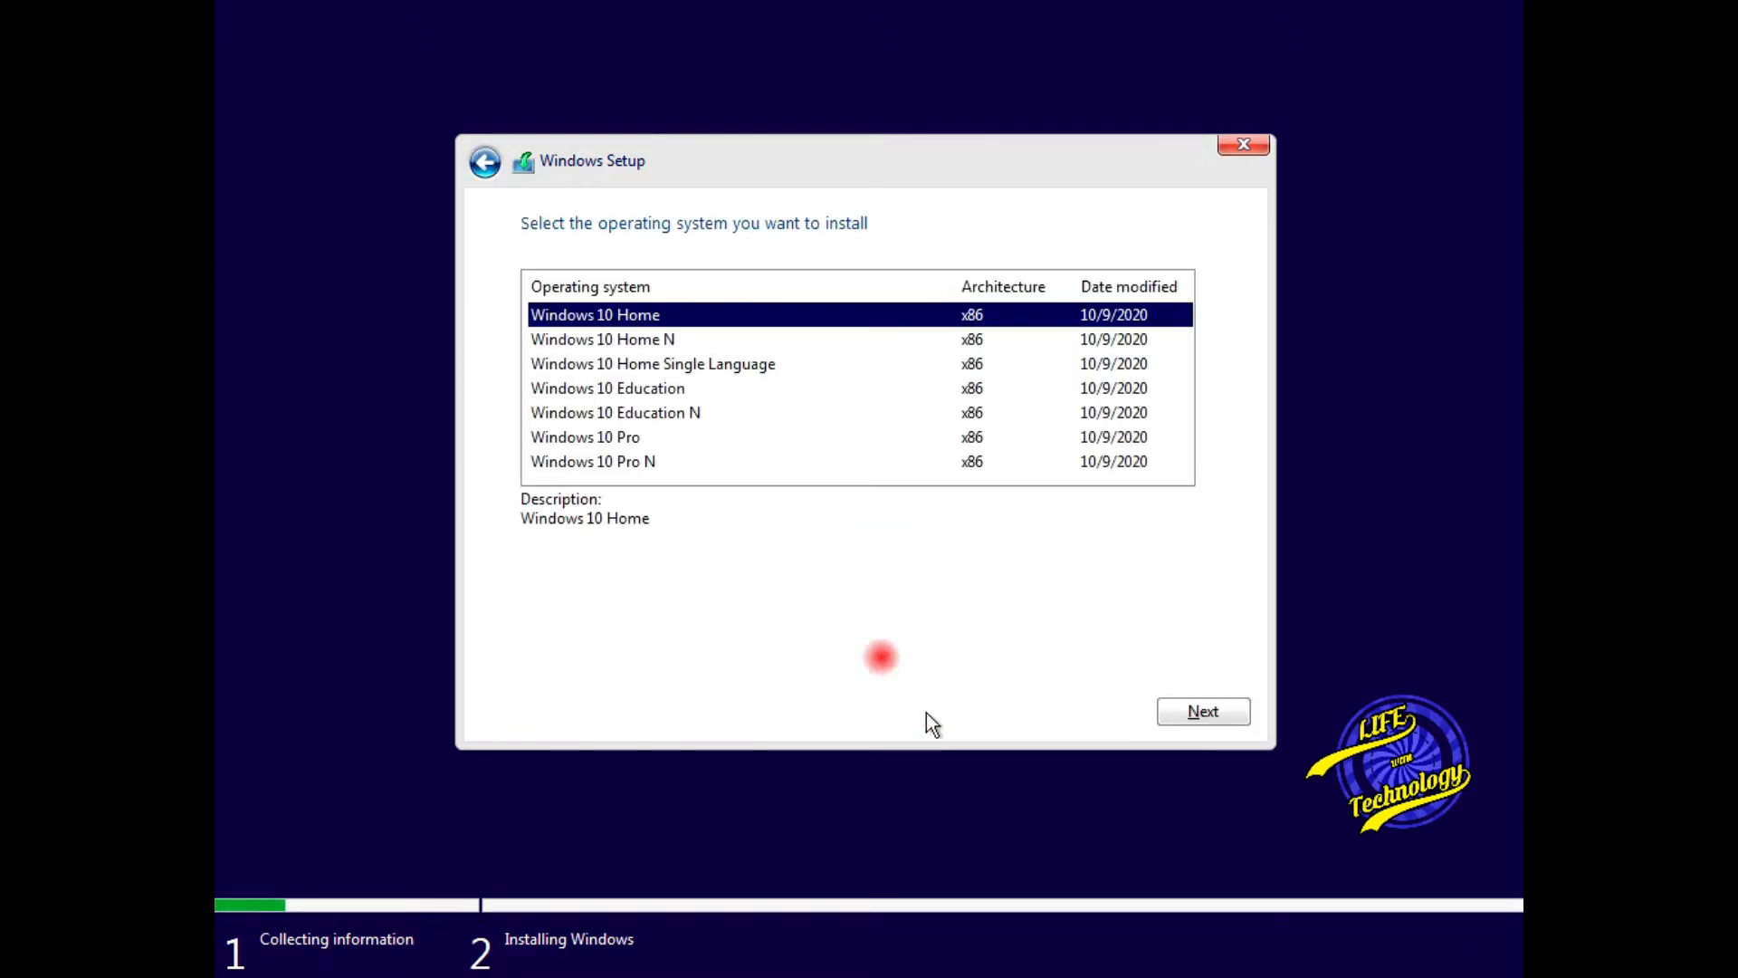
pyautogui.click(828, 342)
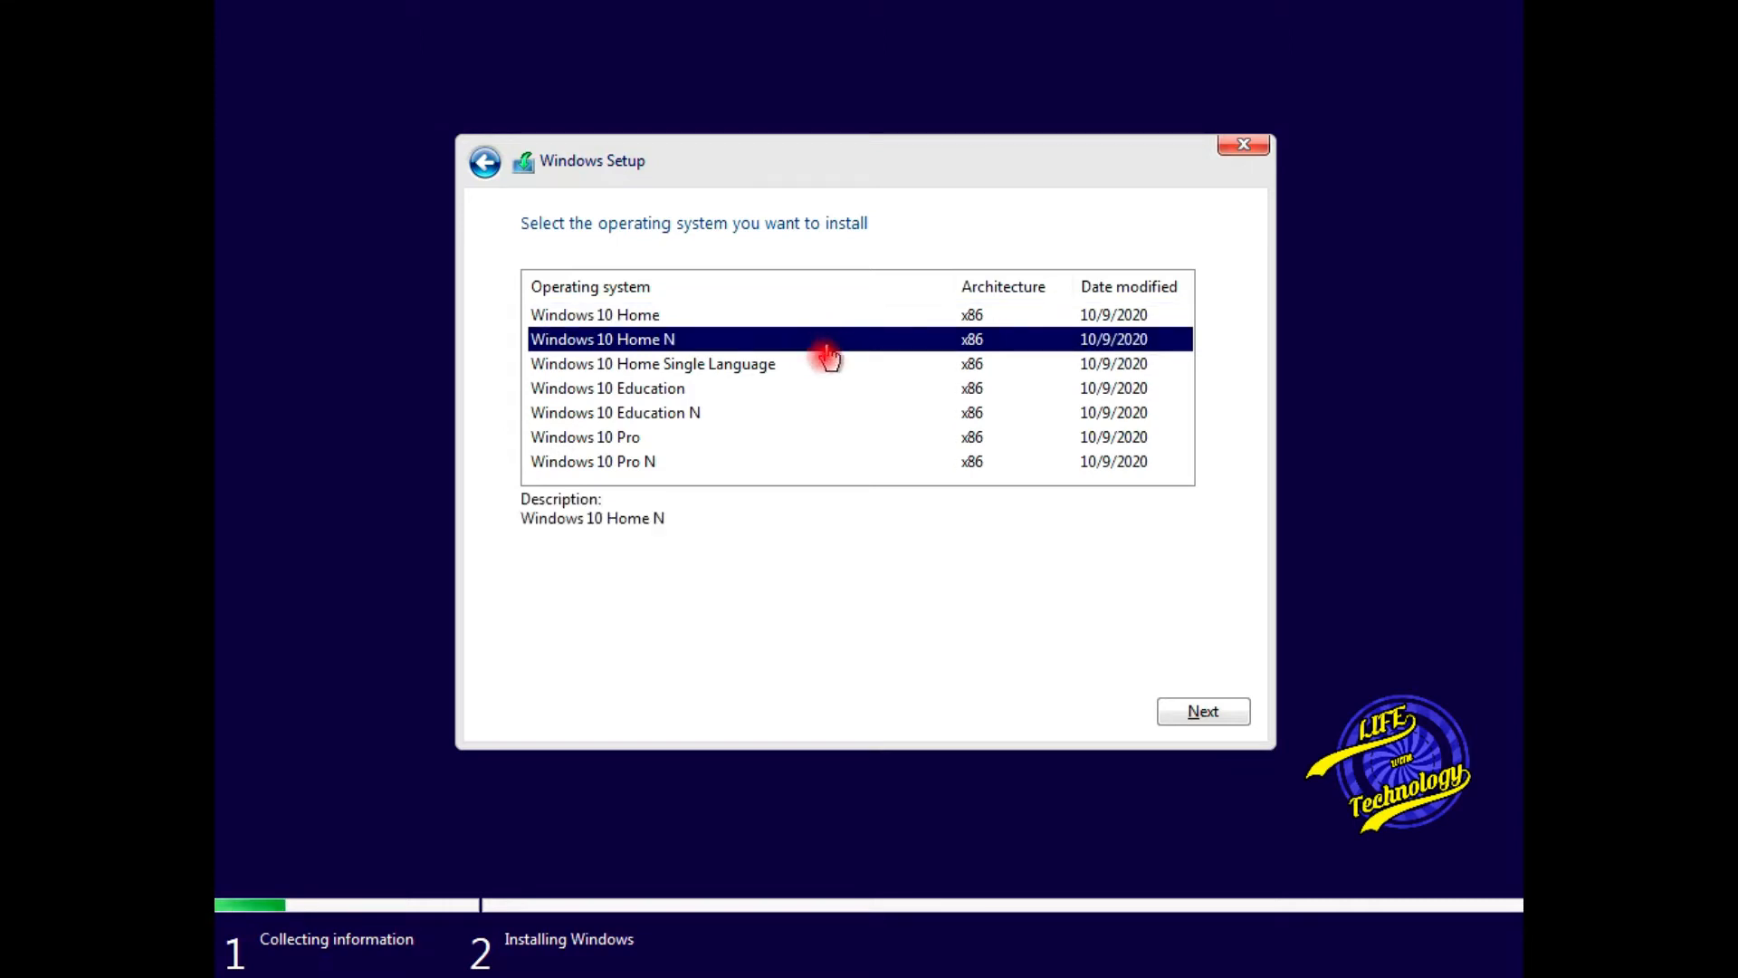
pyautogui.click(824, 370)
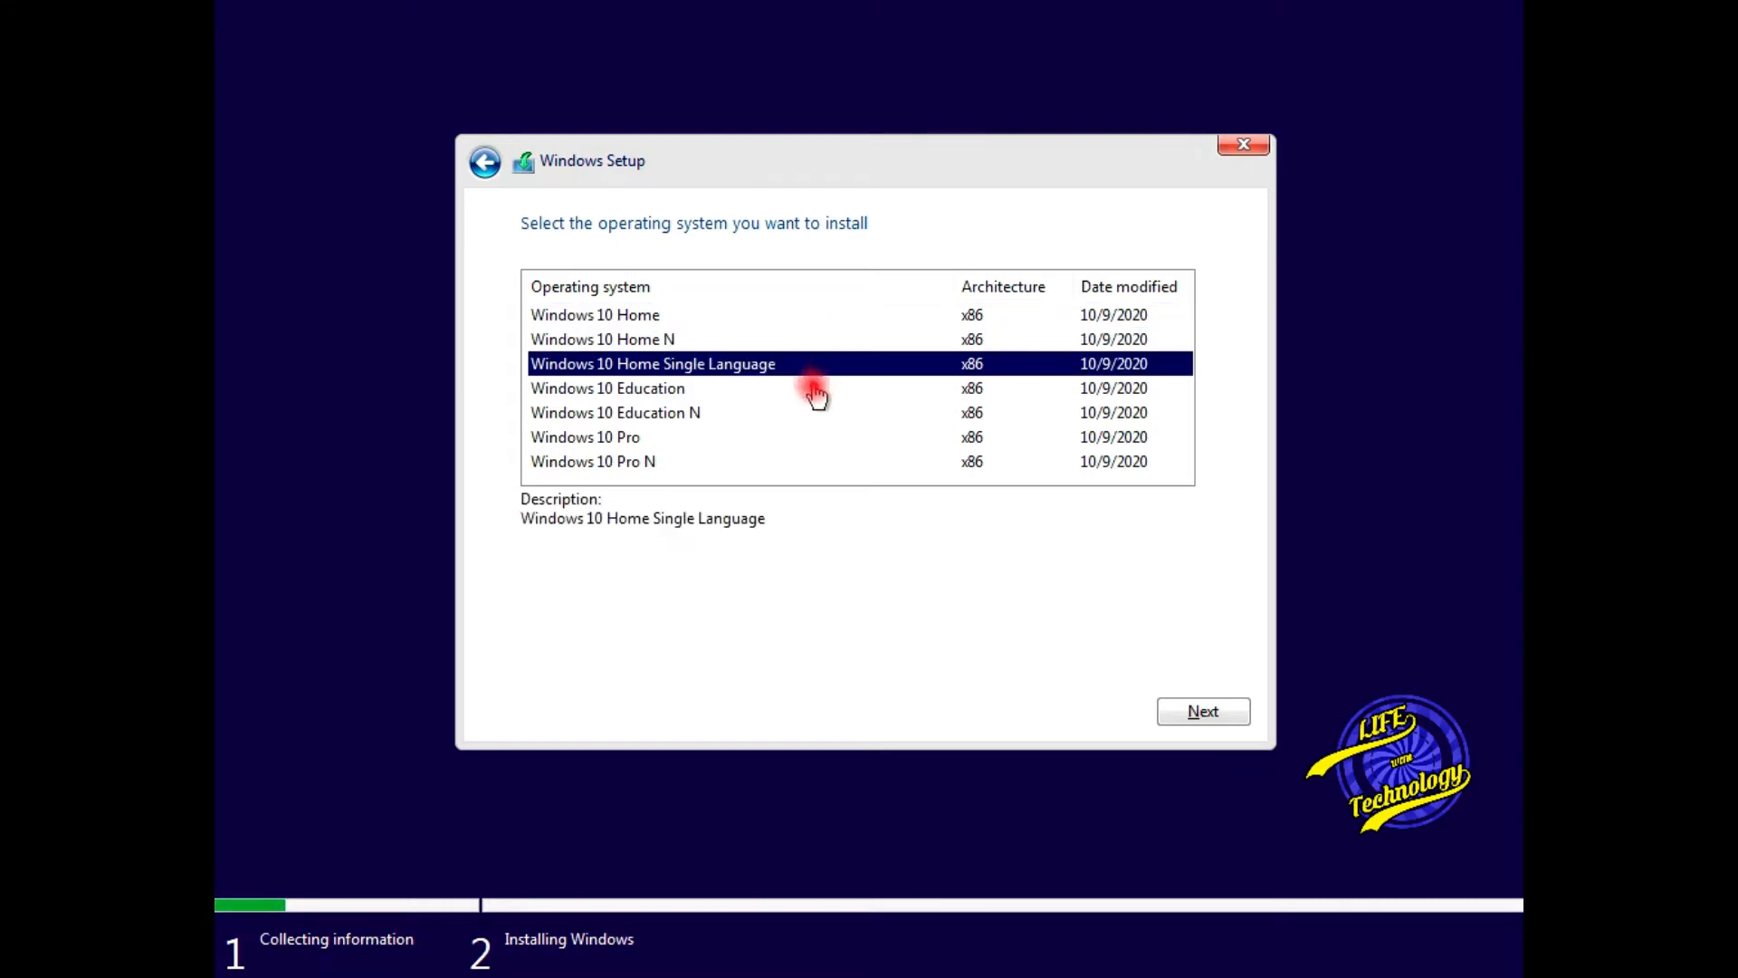
pyautogui.click(813, 389)
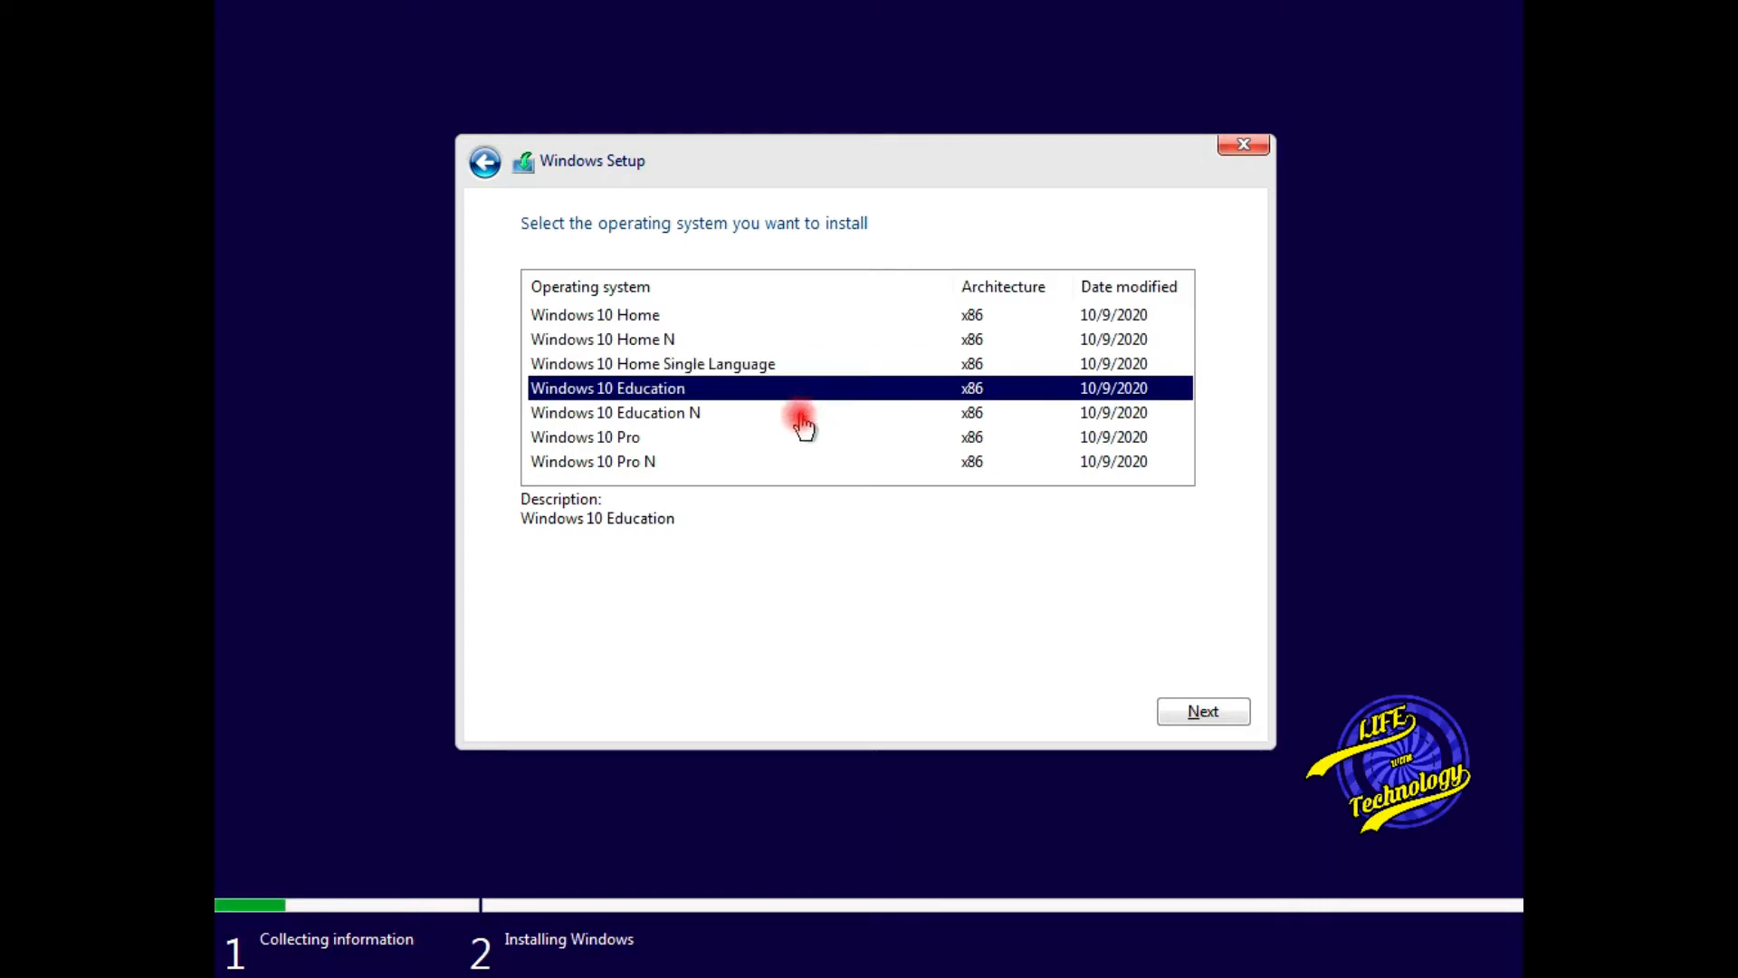
pyautogui.click(804, 419)
pyautogui.click(789, 444)
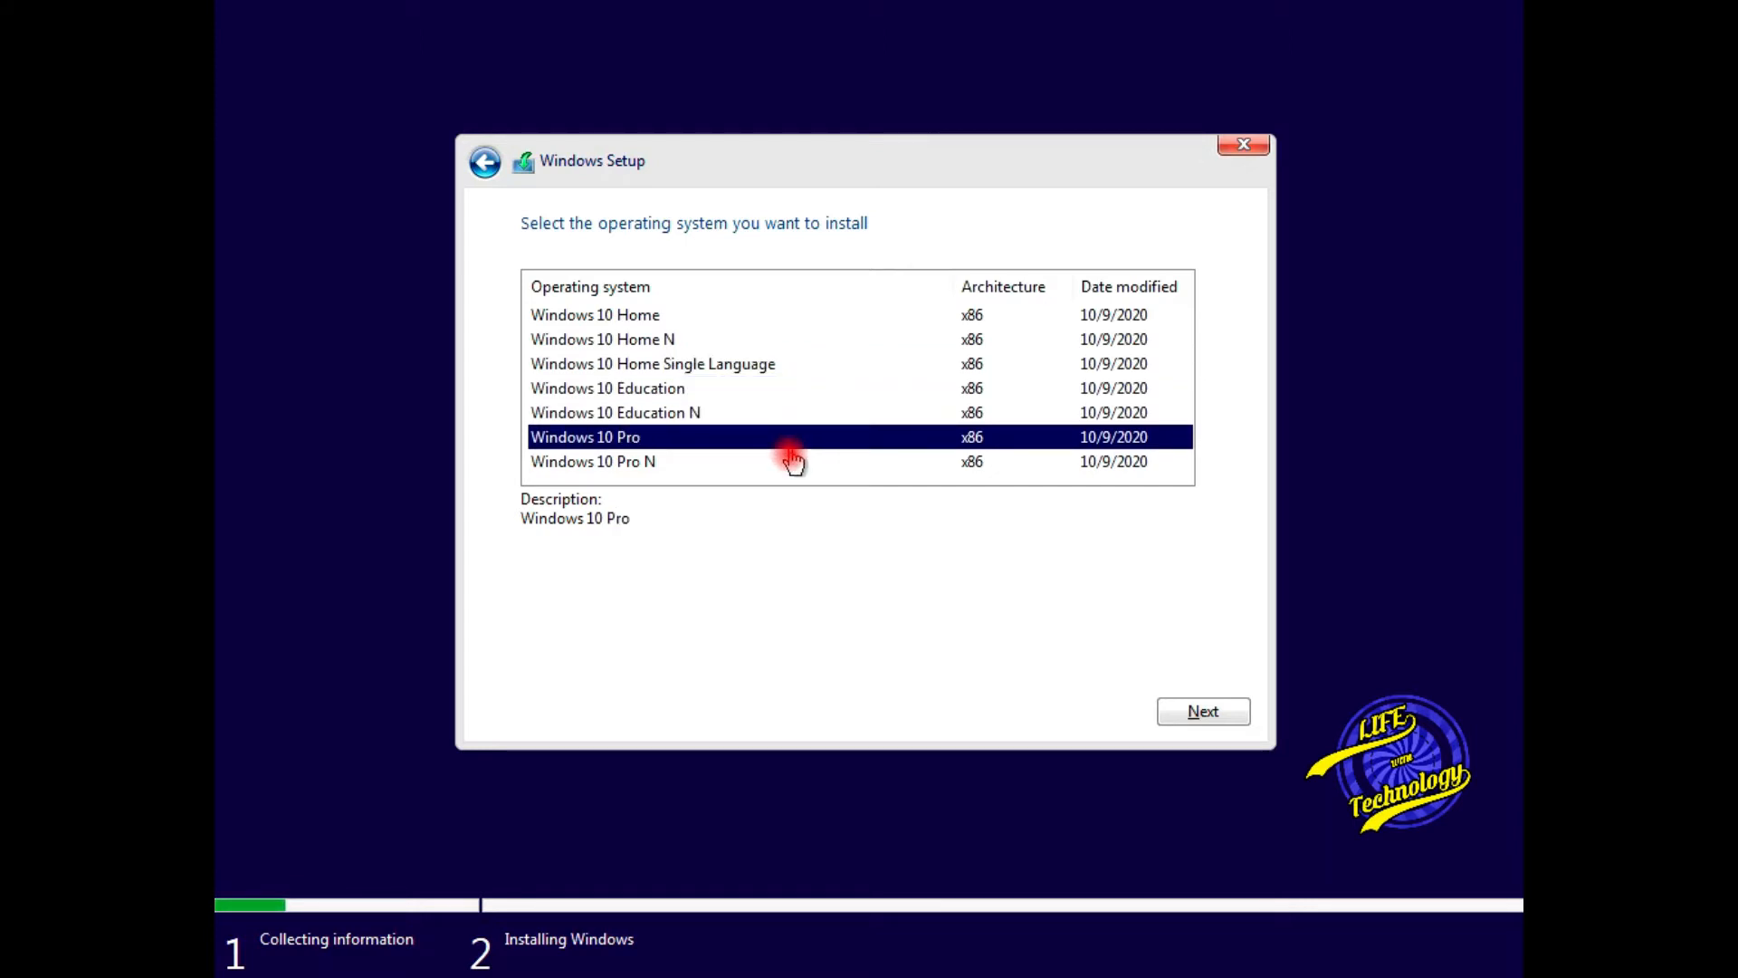
pyautogui.click(788, 464)
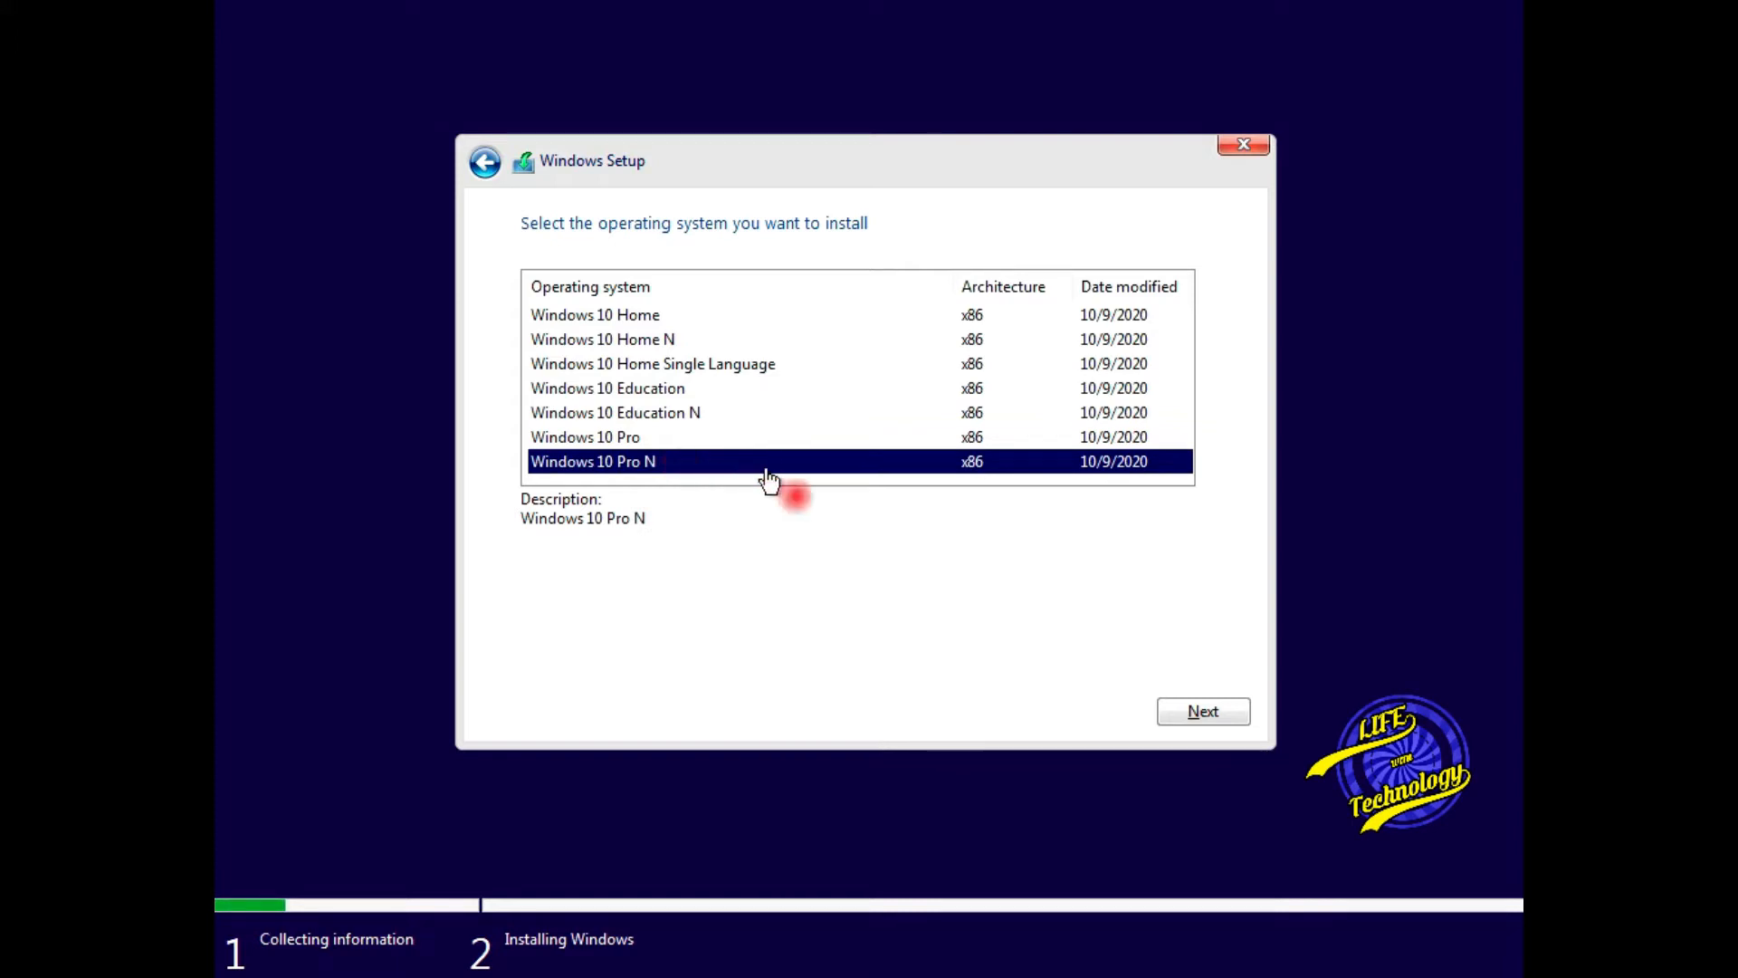
pyautogui.click(1206, 715)
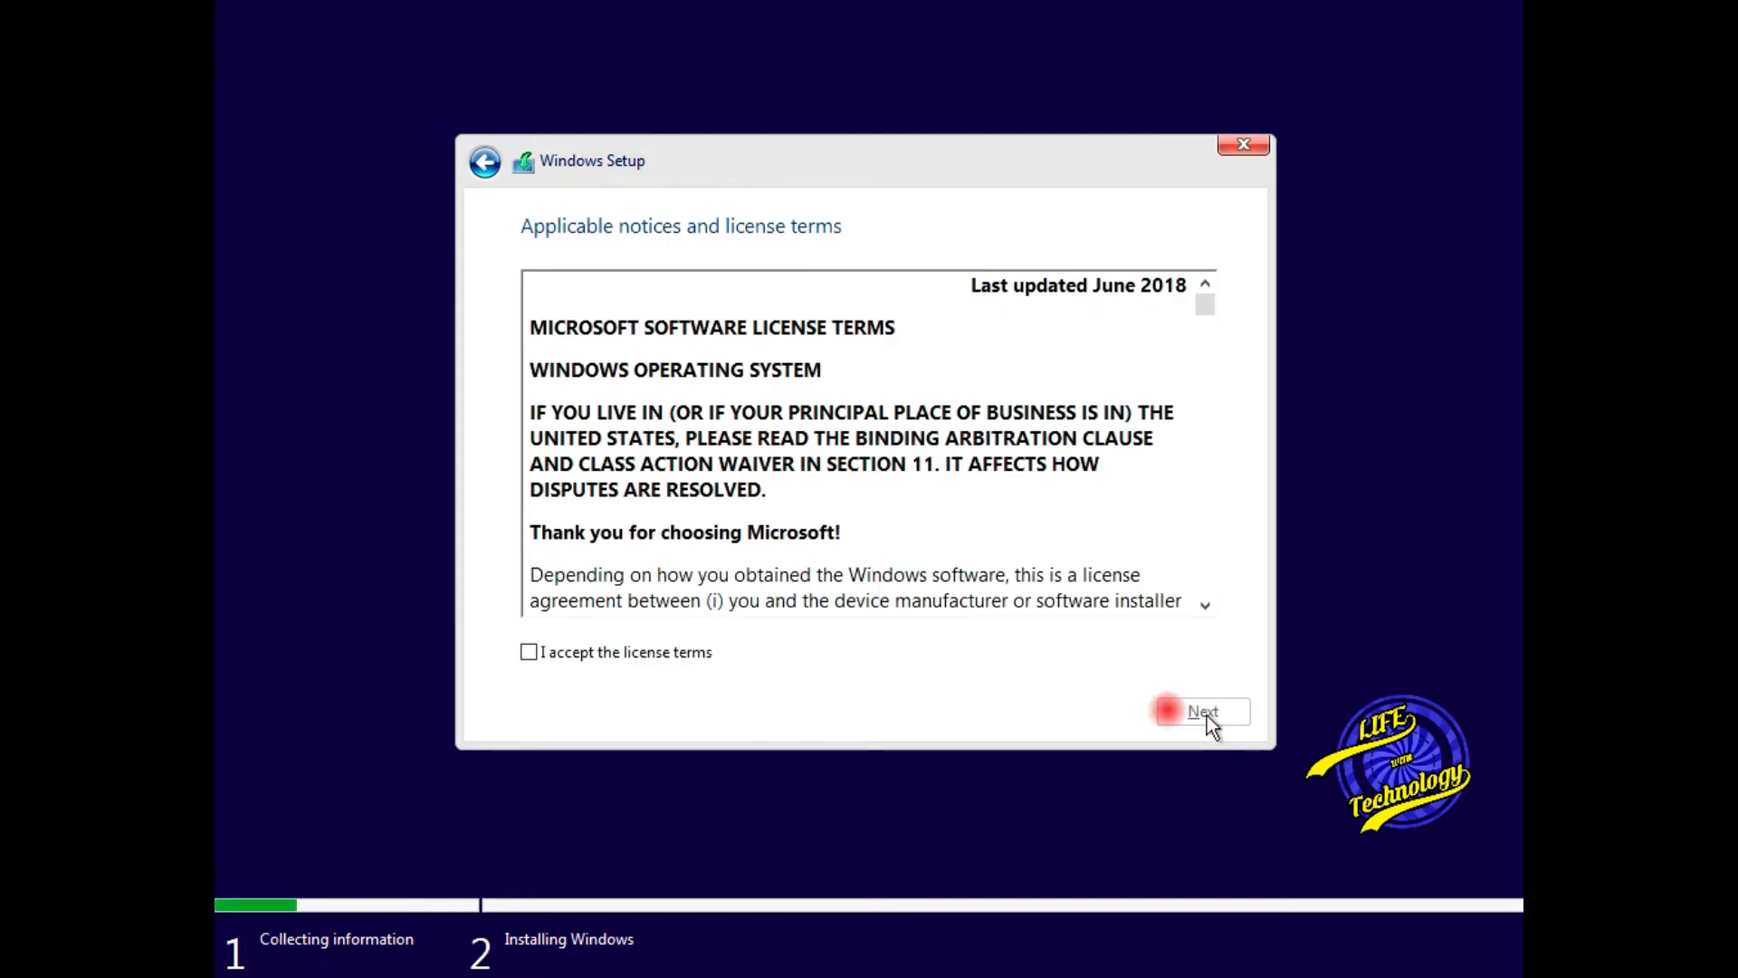
# - Accept the license terms and choose the 'Custom: Install Windows only (advanced)' installation
pyautogui.click(669, 655)
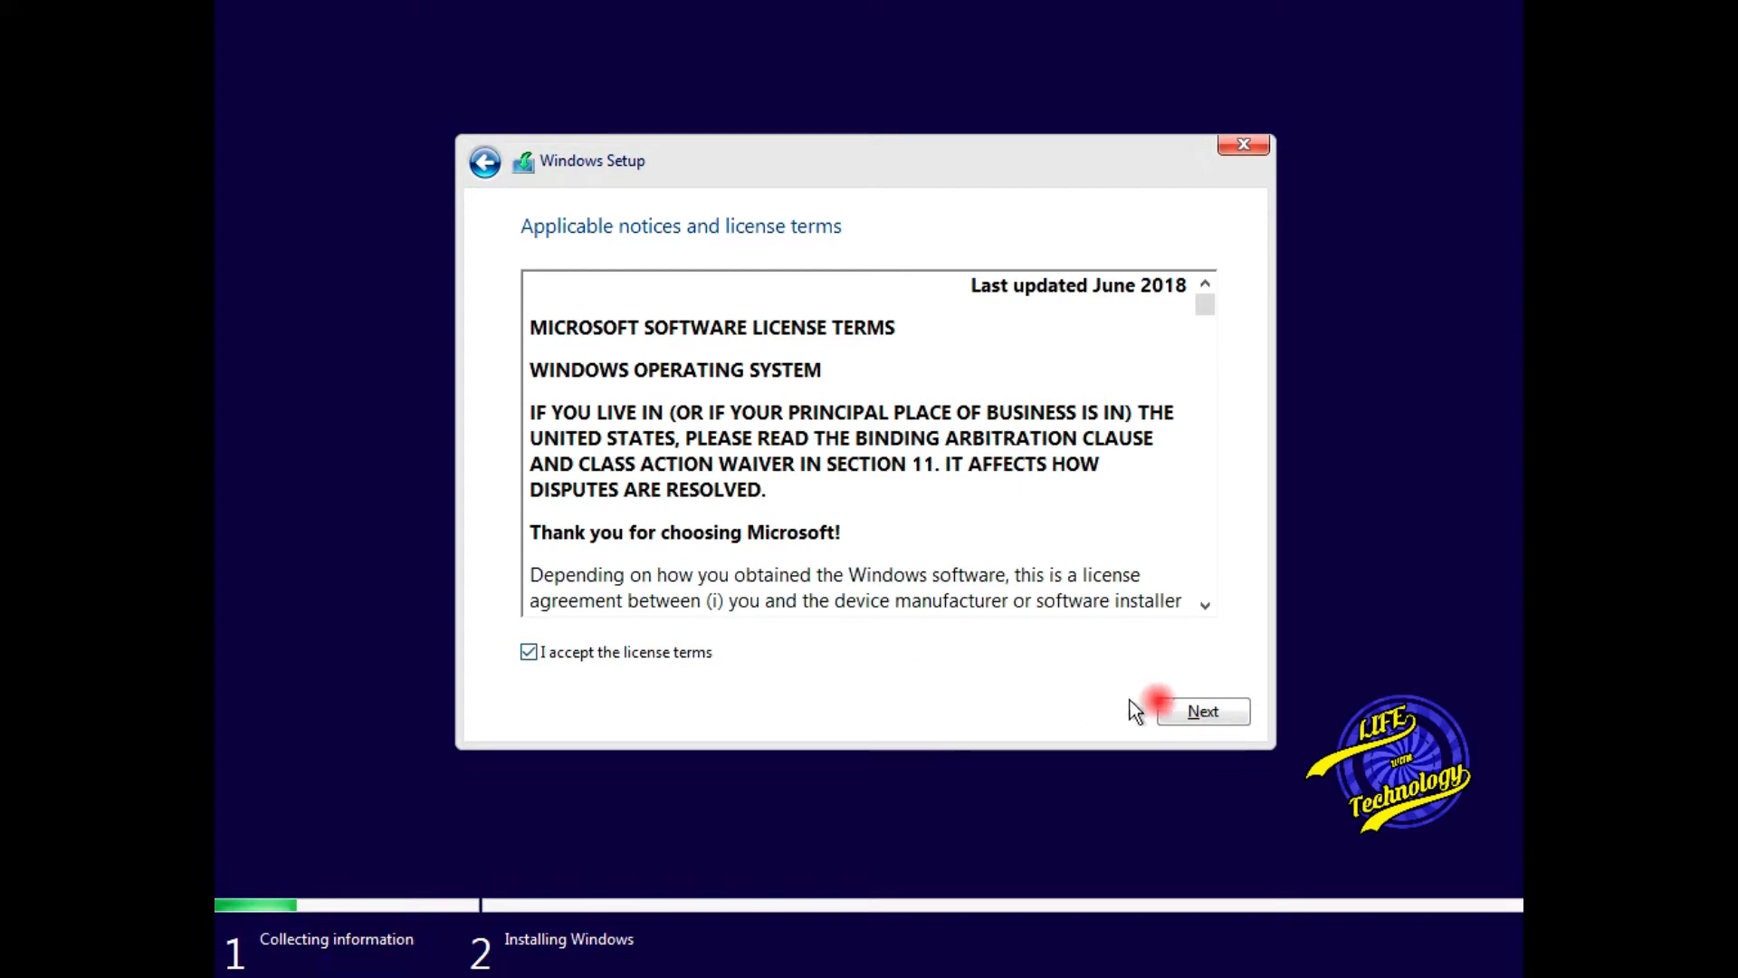
pyautogui.click(1174, 711)
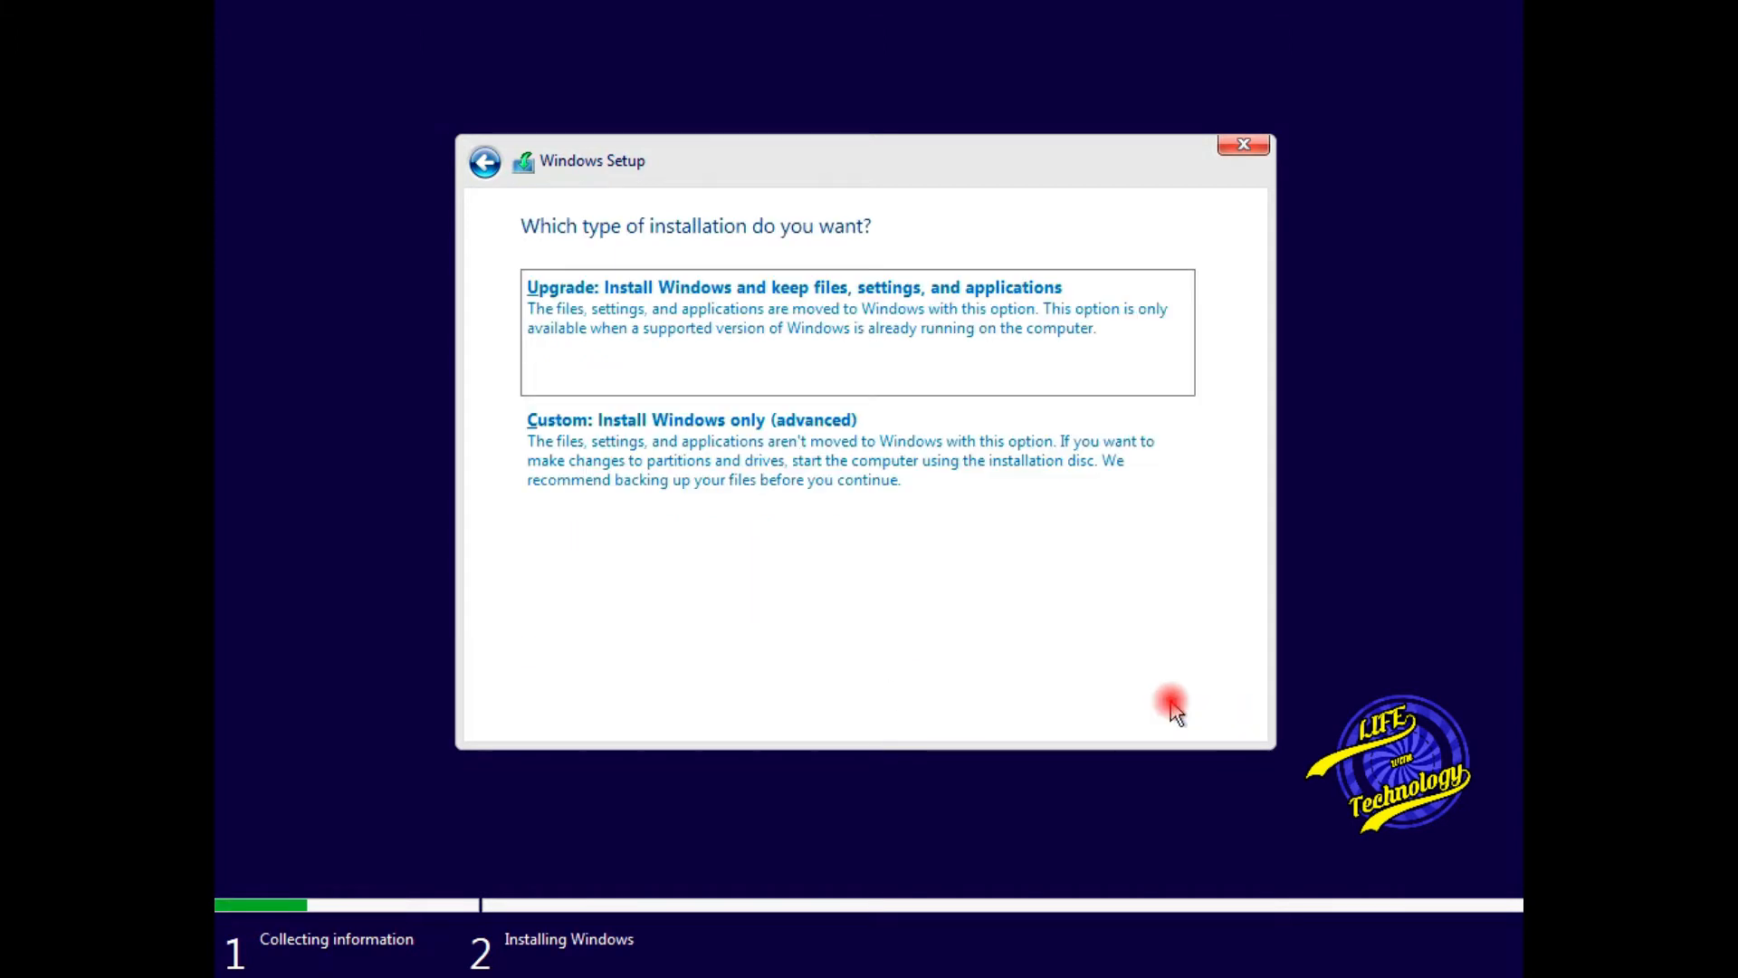
pyautogui.click(794, 469)
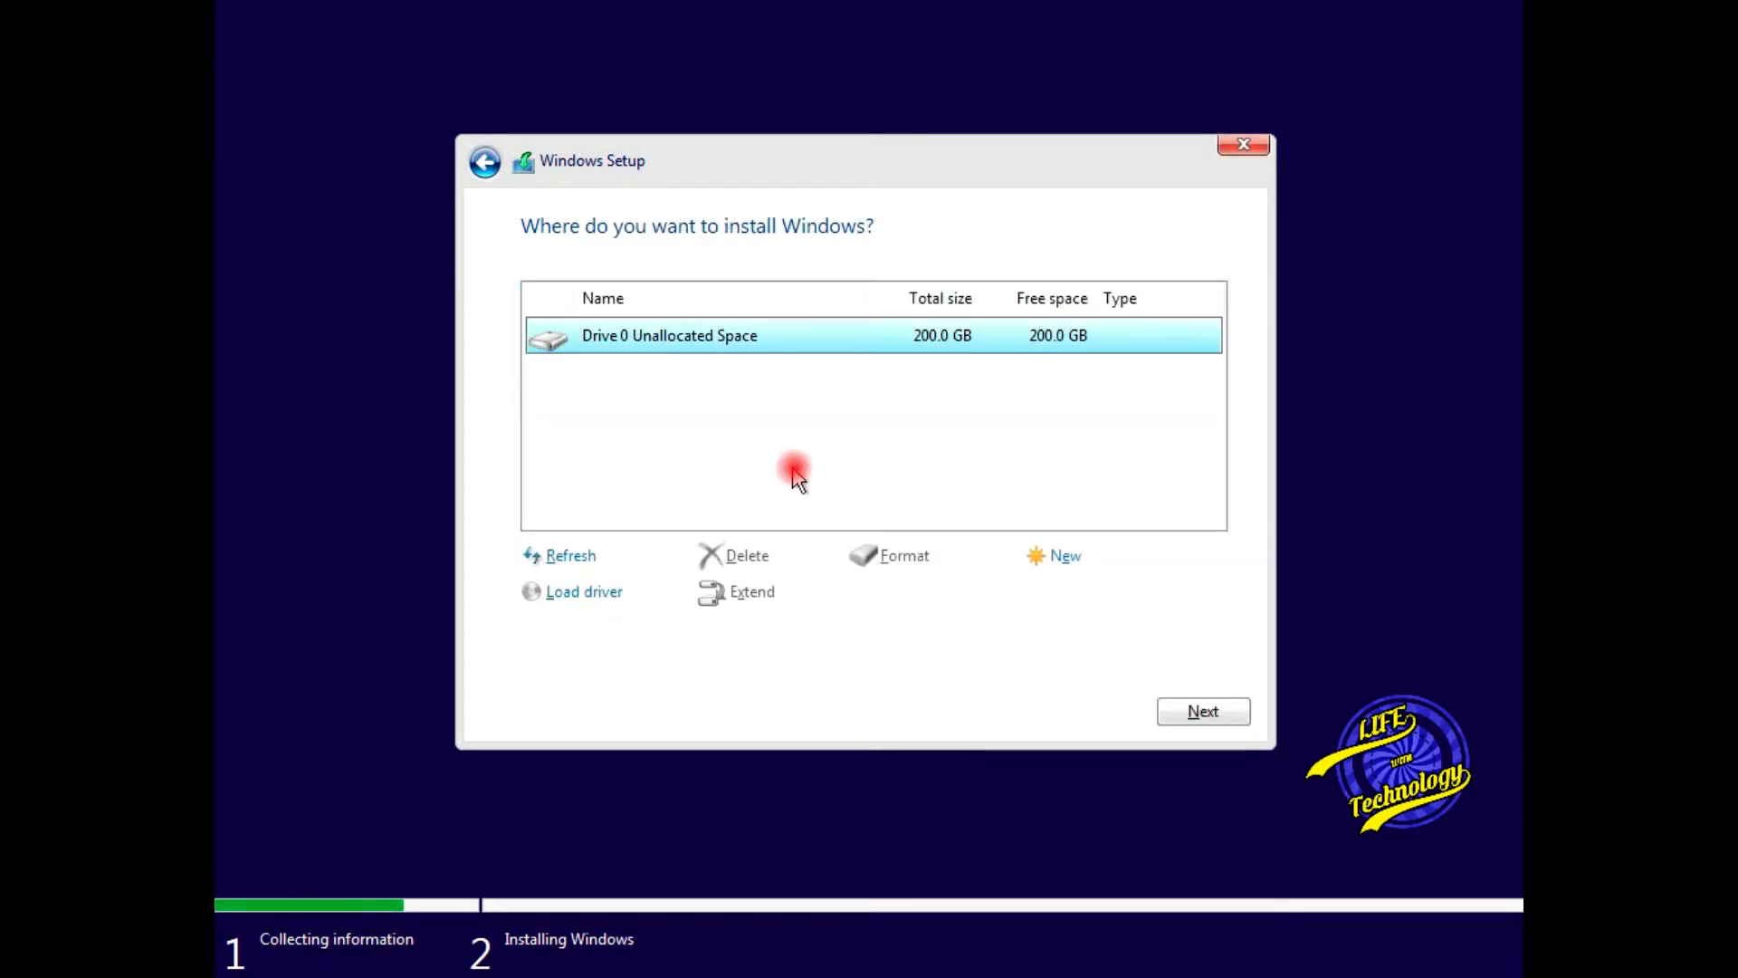
# - Create a 100000 MB partition on Drive 0, accepting the extra system partitions notice
pyautogui.click(1017, 557)
pyautogui.click(955, 591)
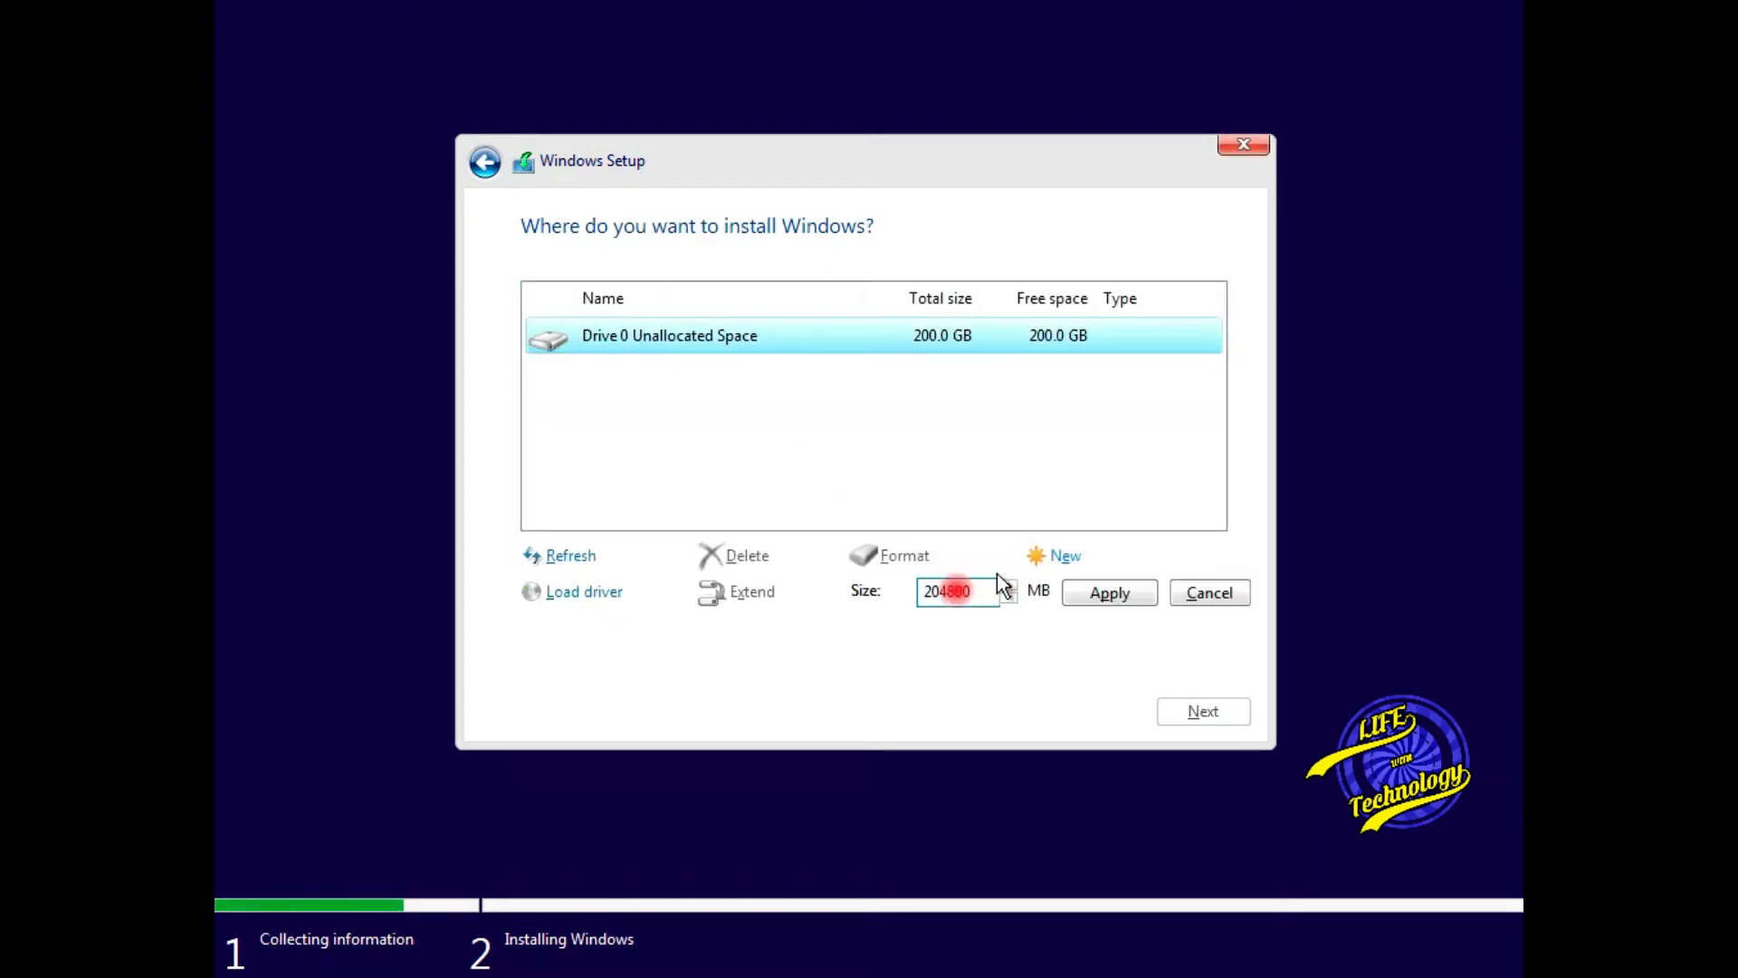
pyautogui.moveTo(972, 591); pyautogui.dragTo(918, 589)
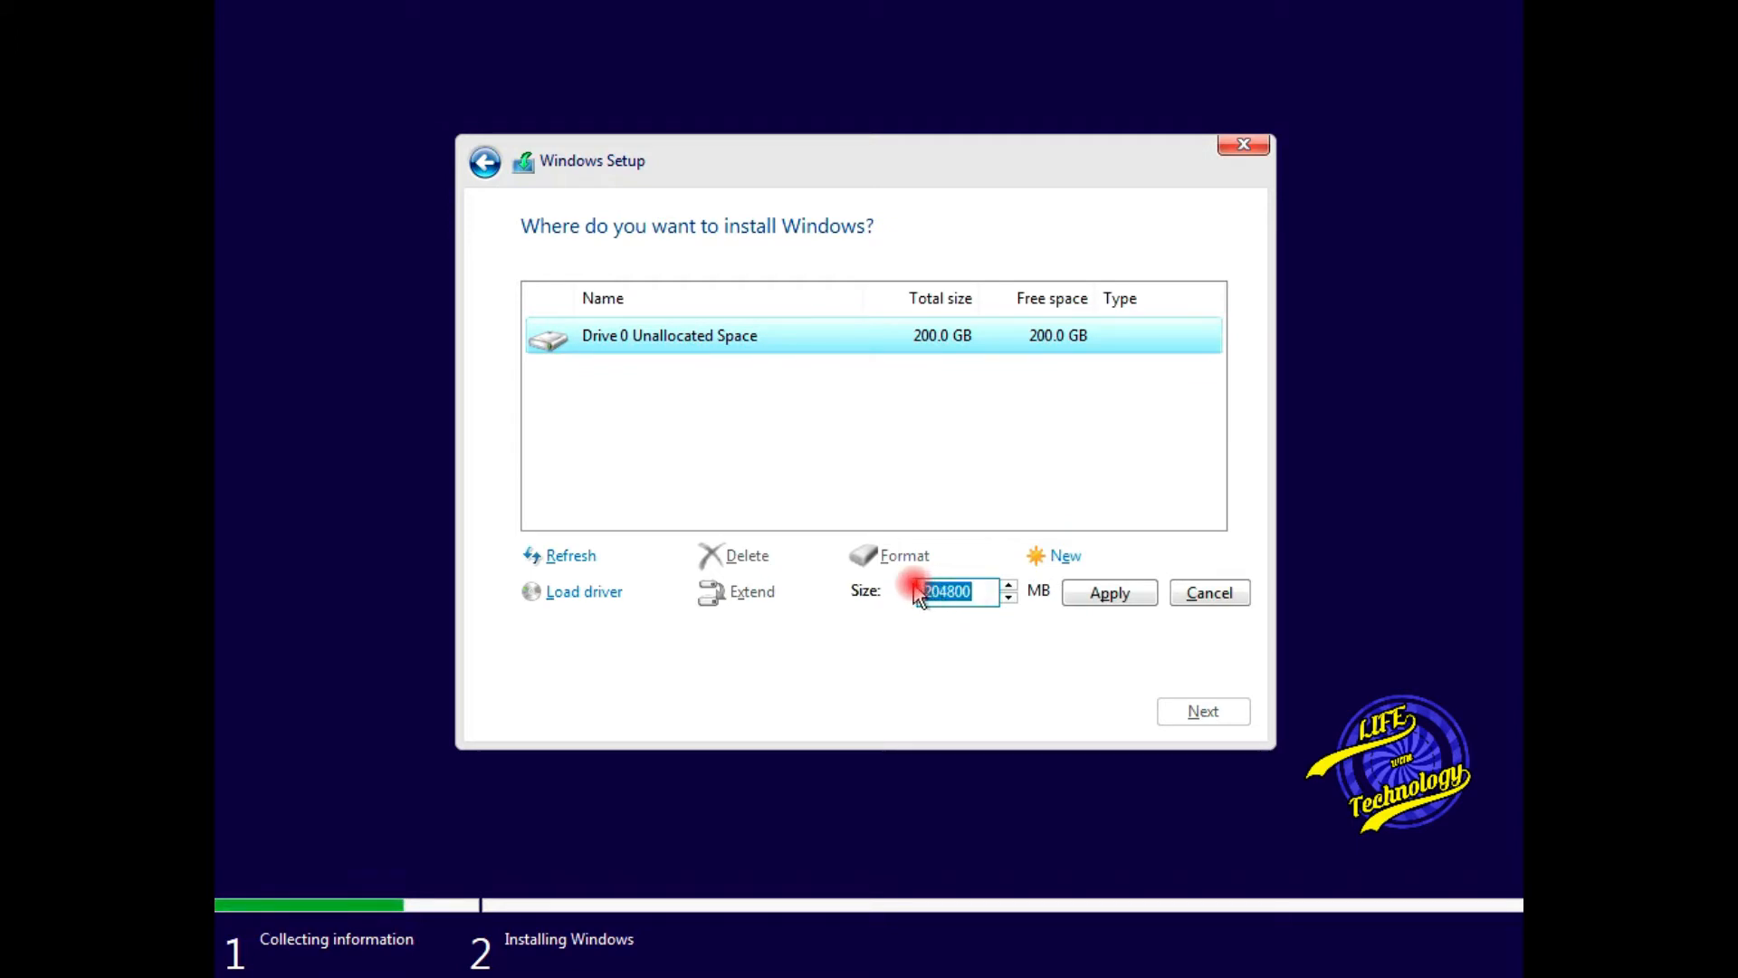
pyautogui.write('1')
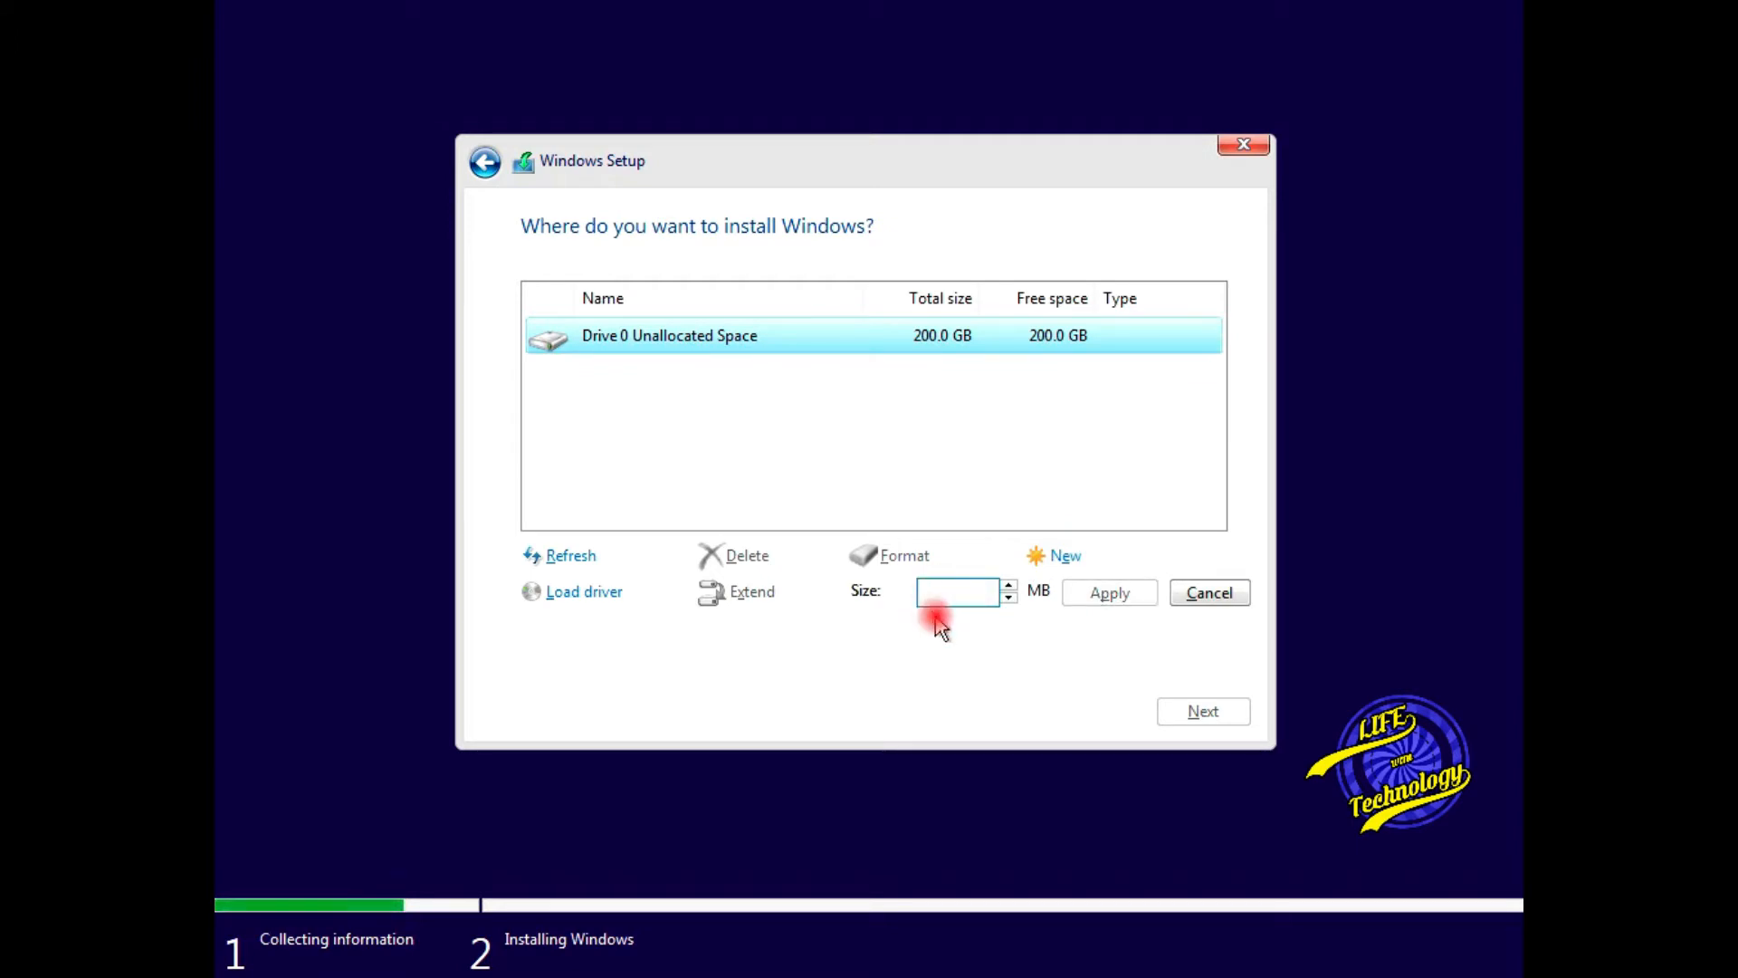
pyautogui.write('0000')
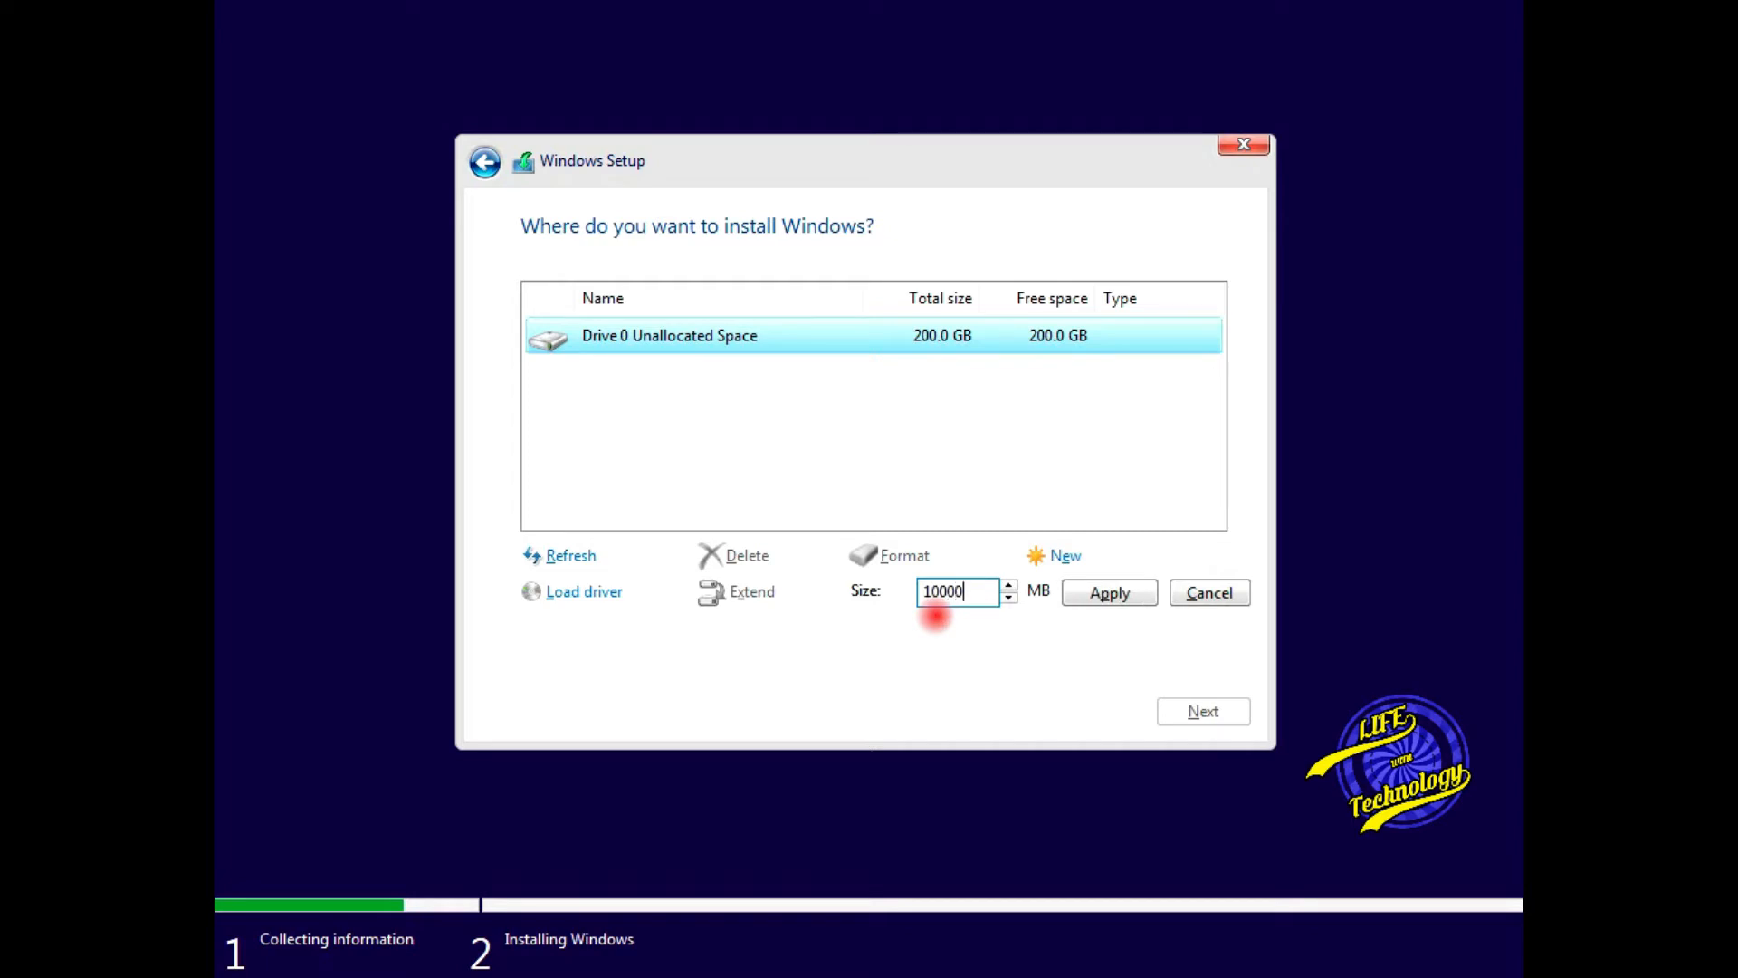
pyautogui.write('0')
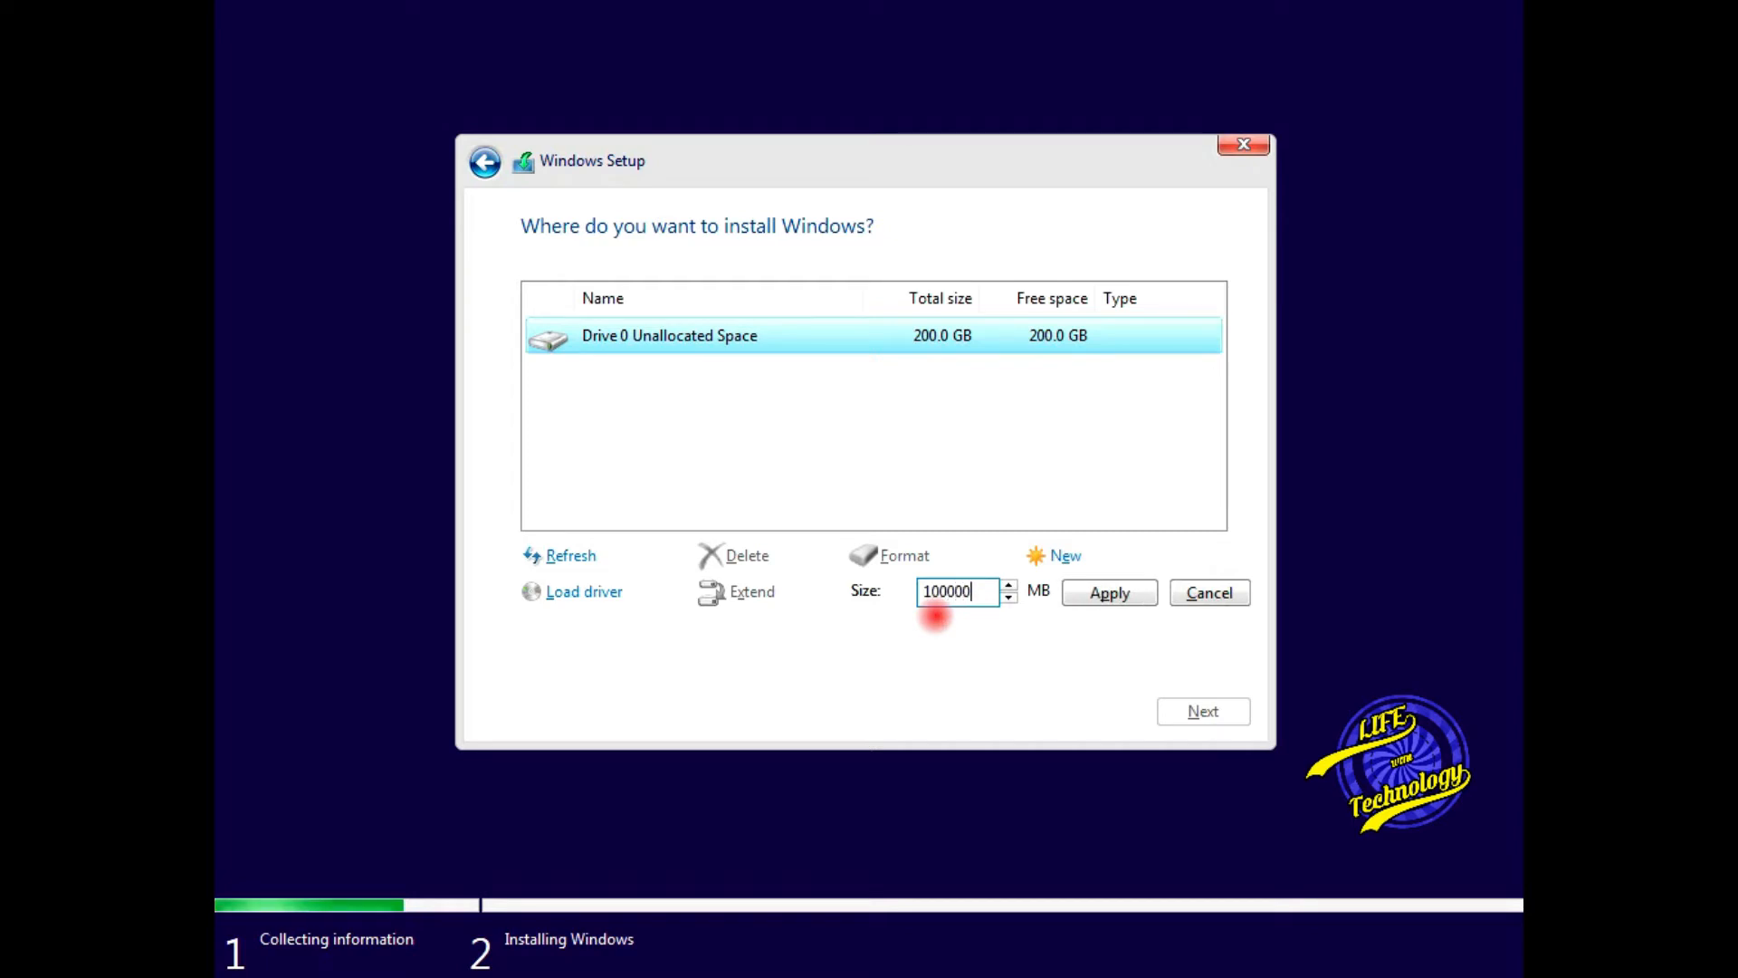
pyautogui.click(1098, 597)
pyautogui.click(1035, 598)
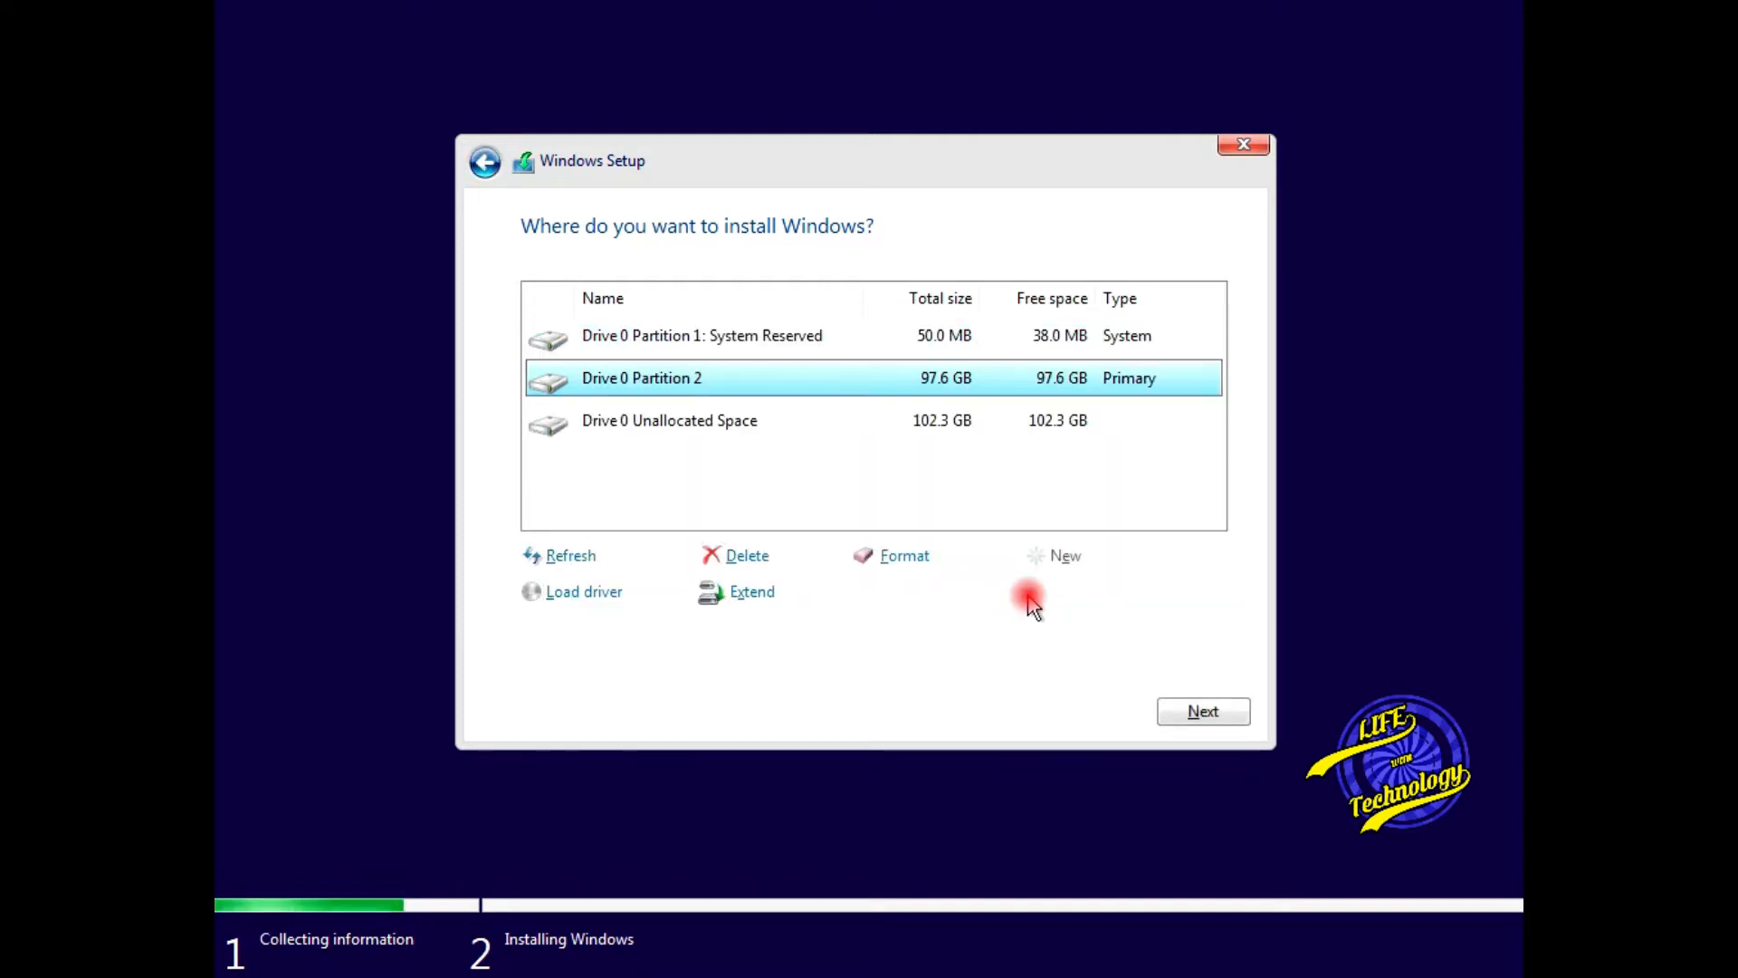
# - Make Partition 3 from the remaining 104799 MB and install Windows on Partition 2
pyautogui.click(698, 429)
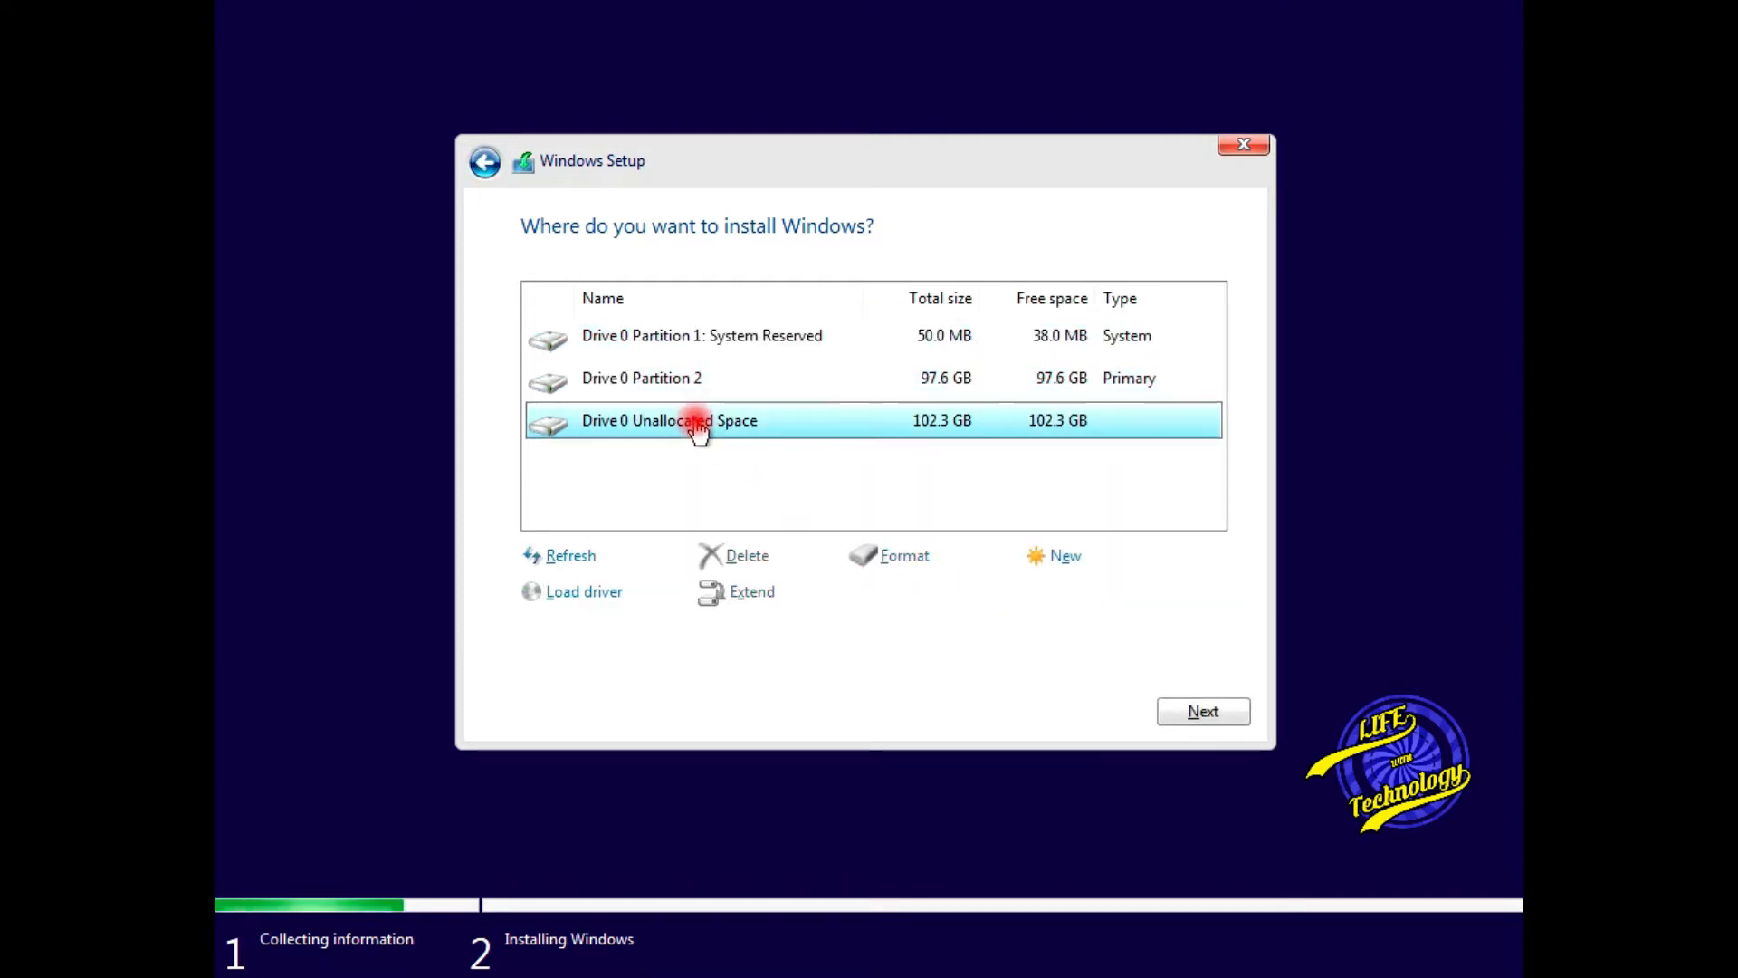
pyautogui.click(1064, 568)
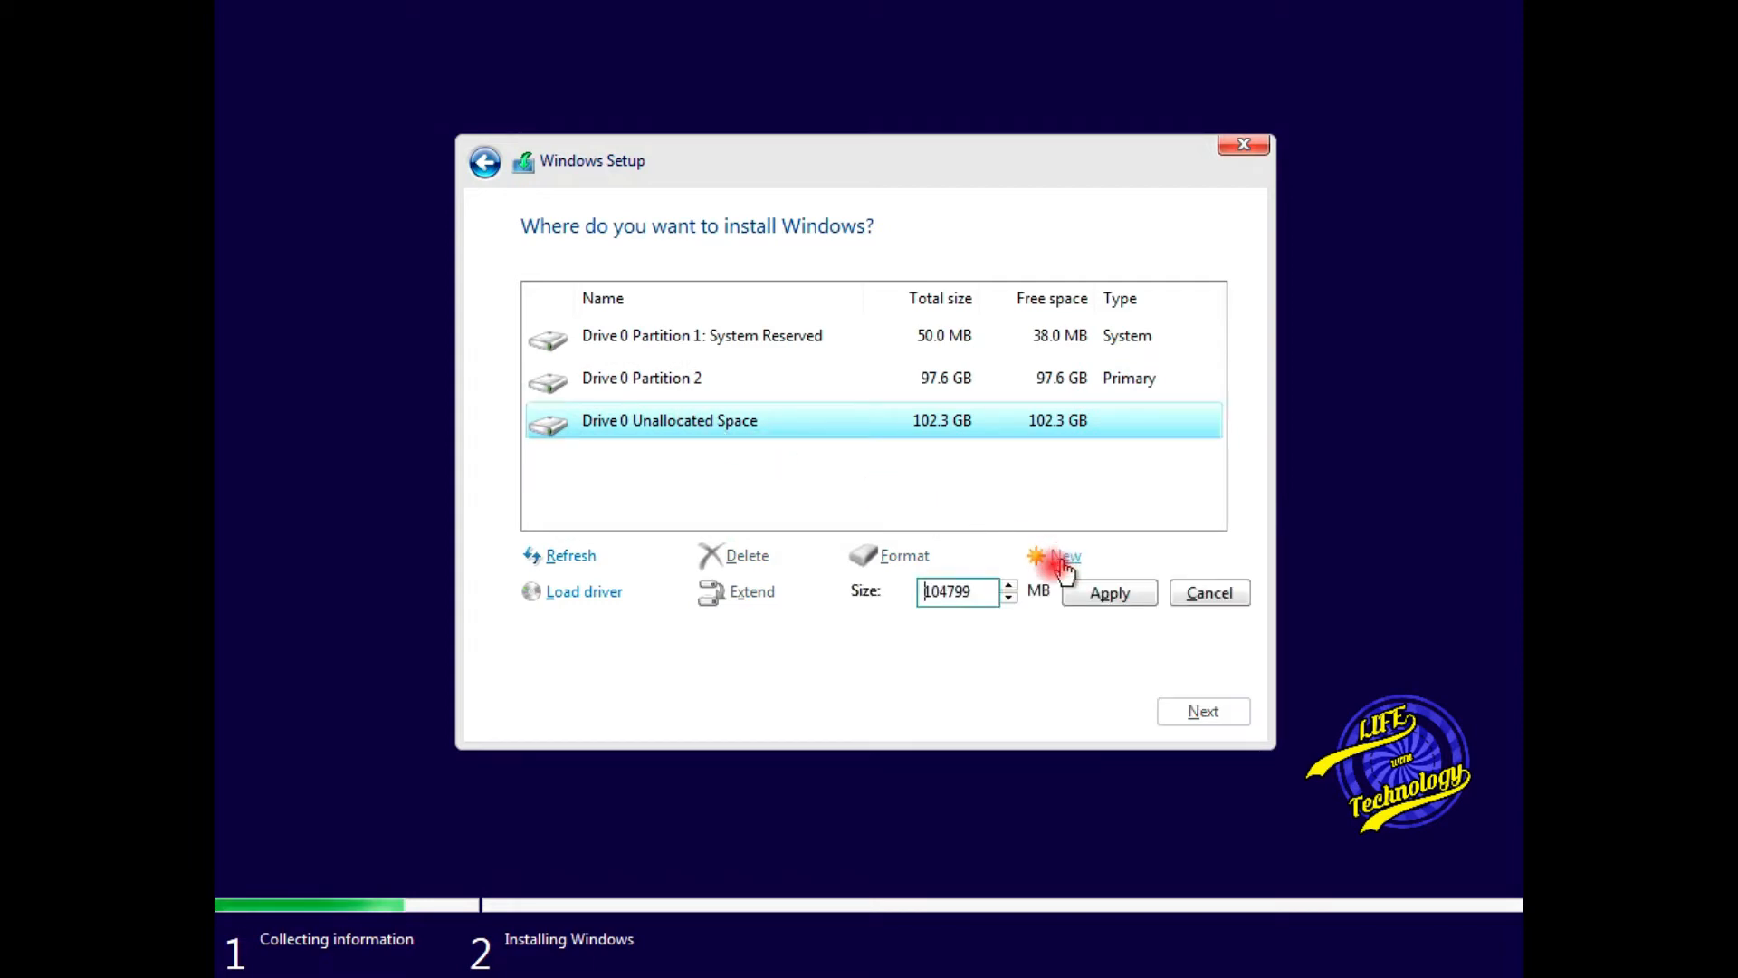
pyautogui.click(925, 597)
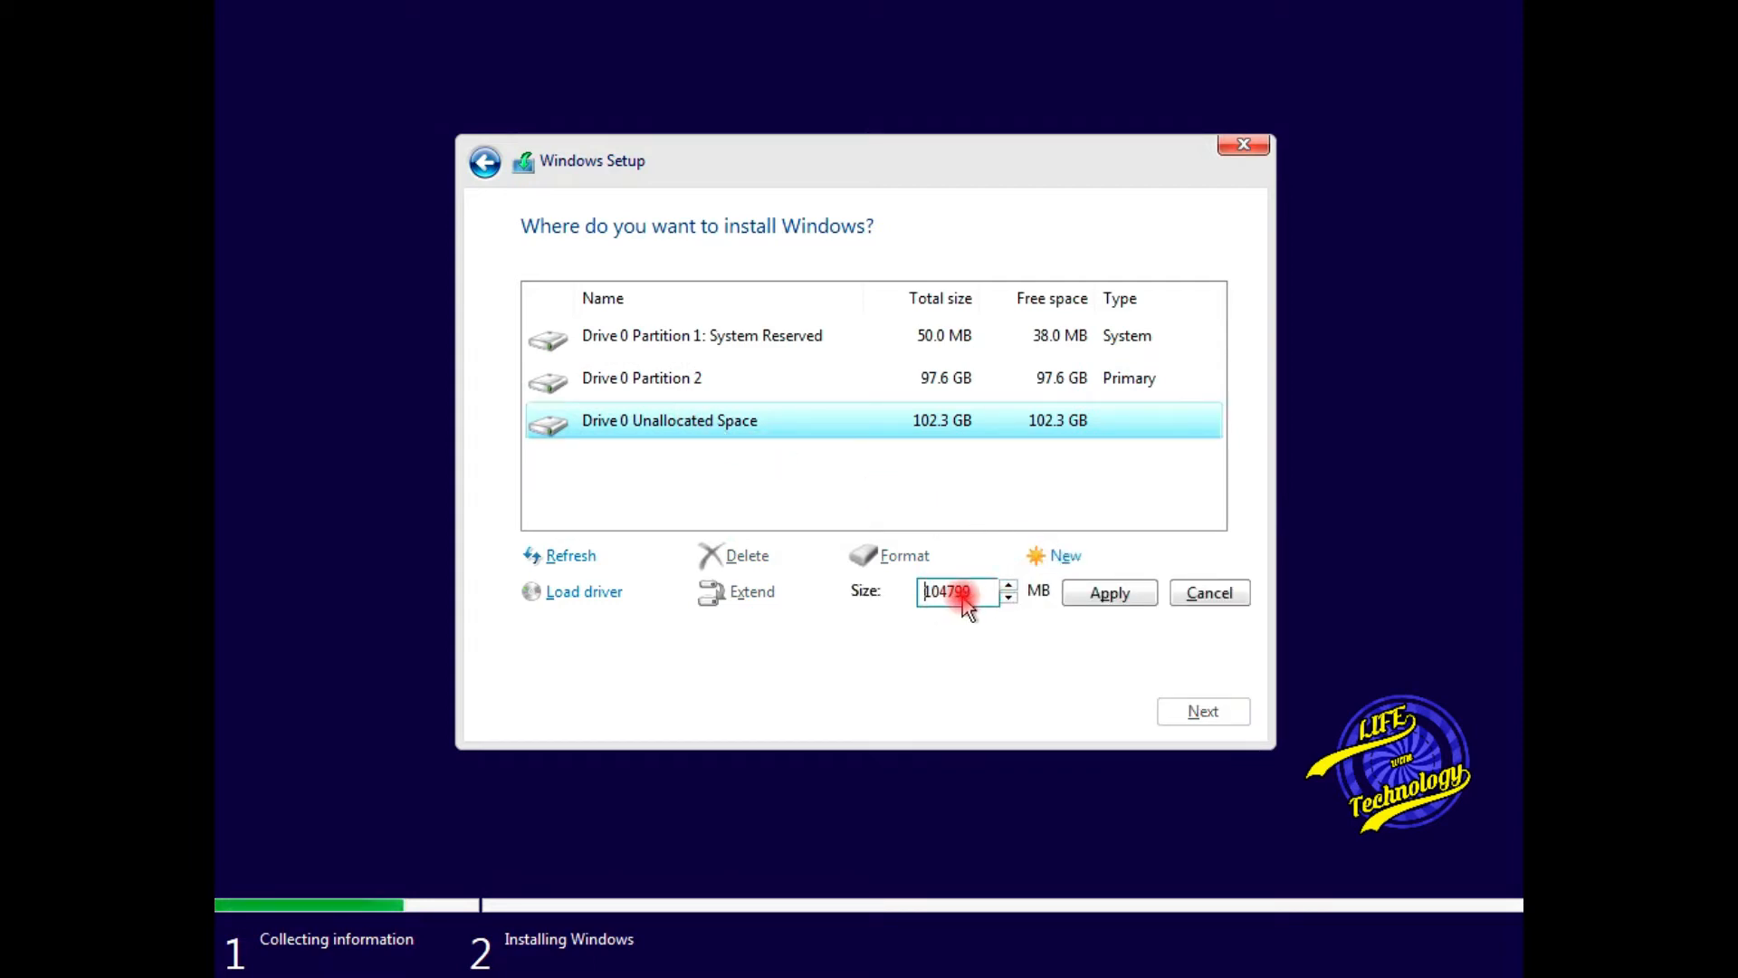
pyautogui.click(1101, 600)
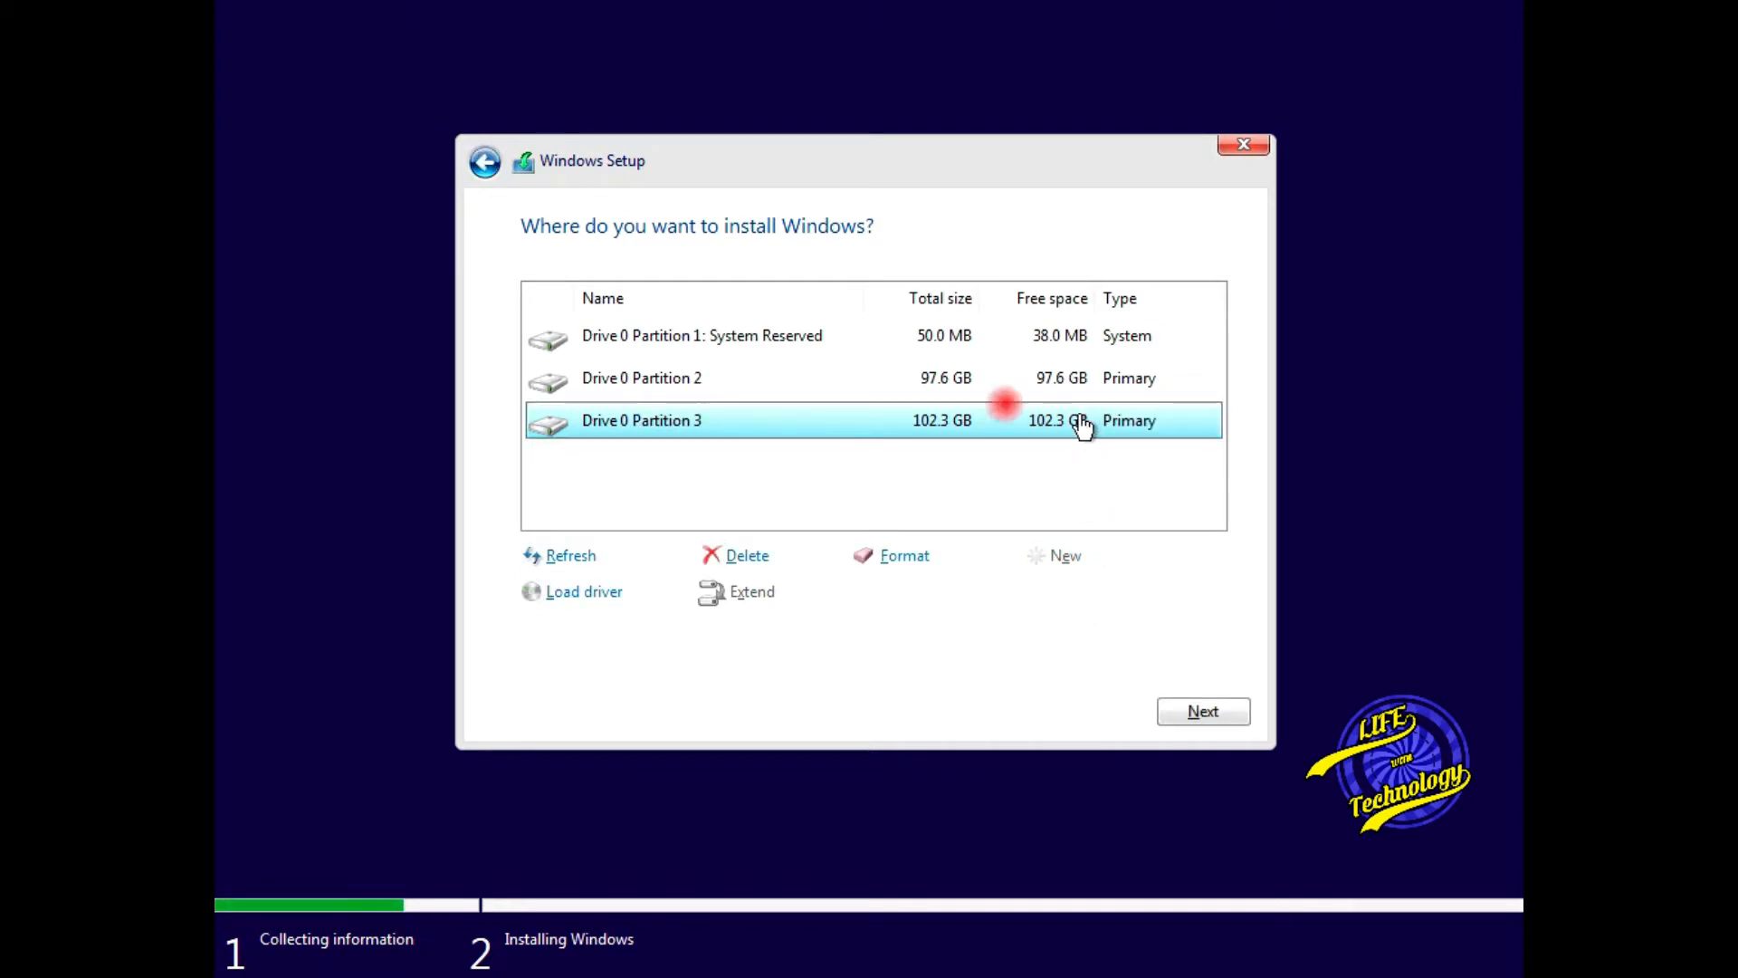
pyautogui.click(966, 381)
pyautogui.click(1196, 720)
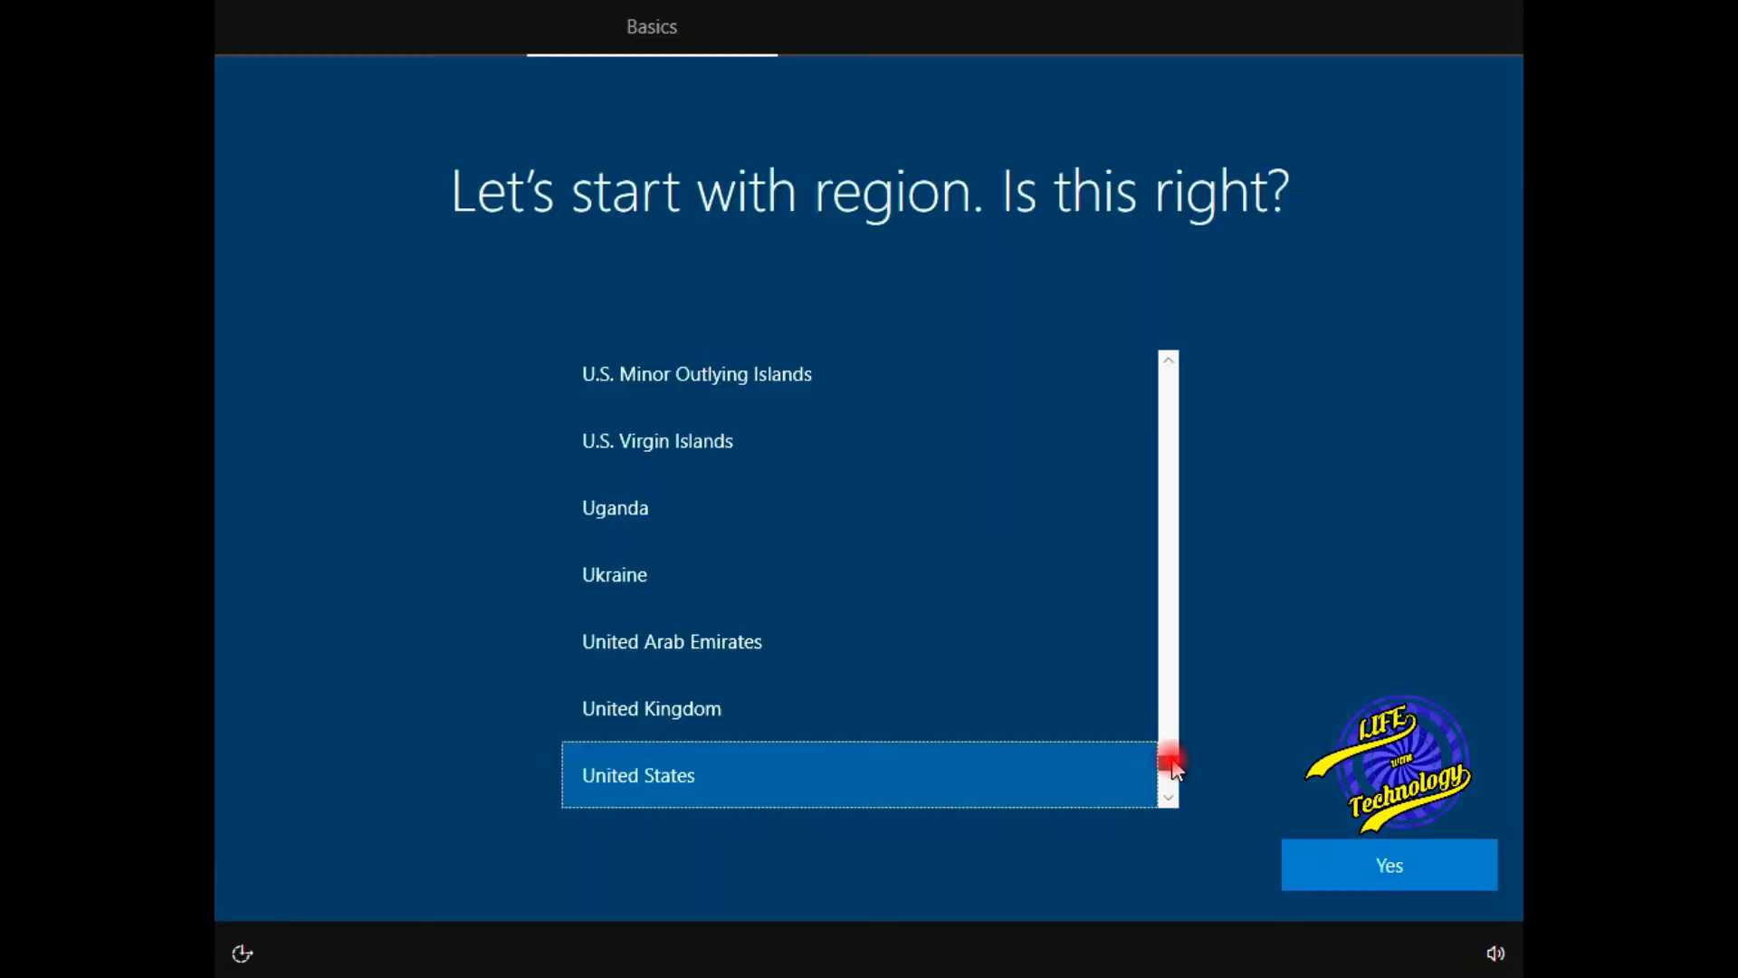
# - Wait while Windows copies files and restarts until the region page appears
pyautogui.moveTo(1174, 768); pyautogui.dragTo(1182, 544)
# - Set India as the region, keep the US keyboard layout, and skip a second layout
pyautogui.click(817, 518)
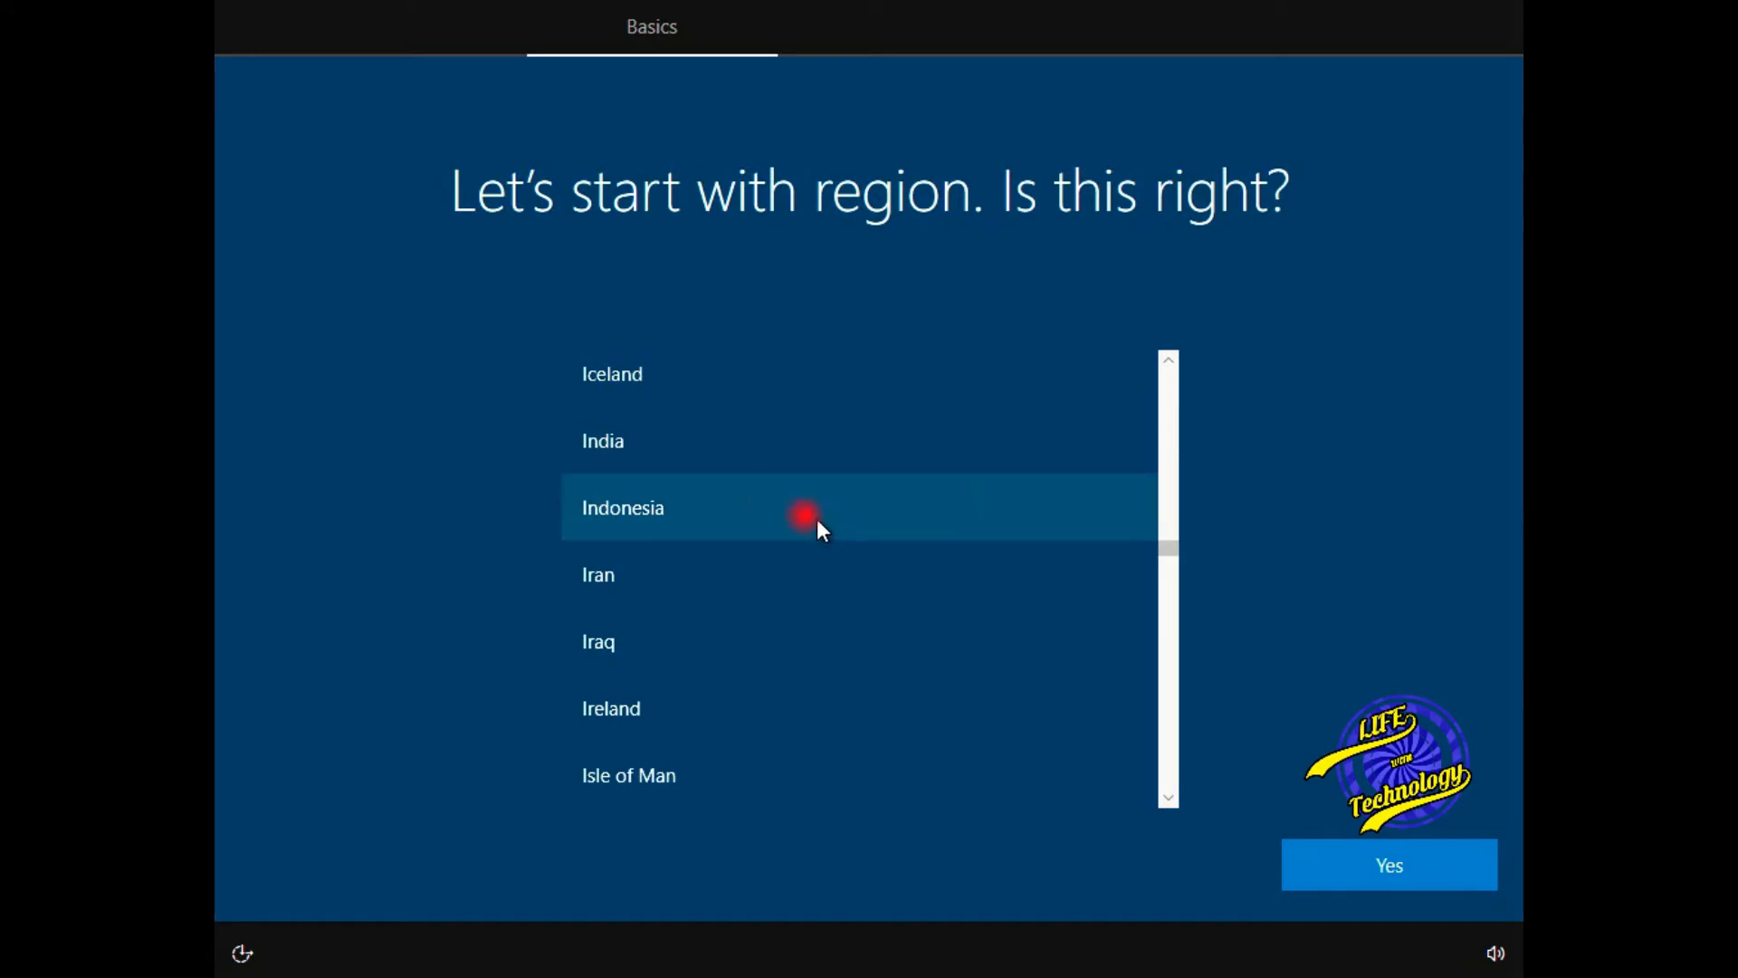
pyautogui.click(611, 446)
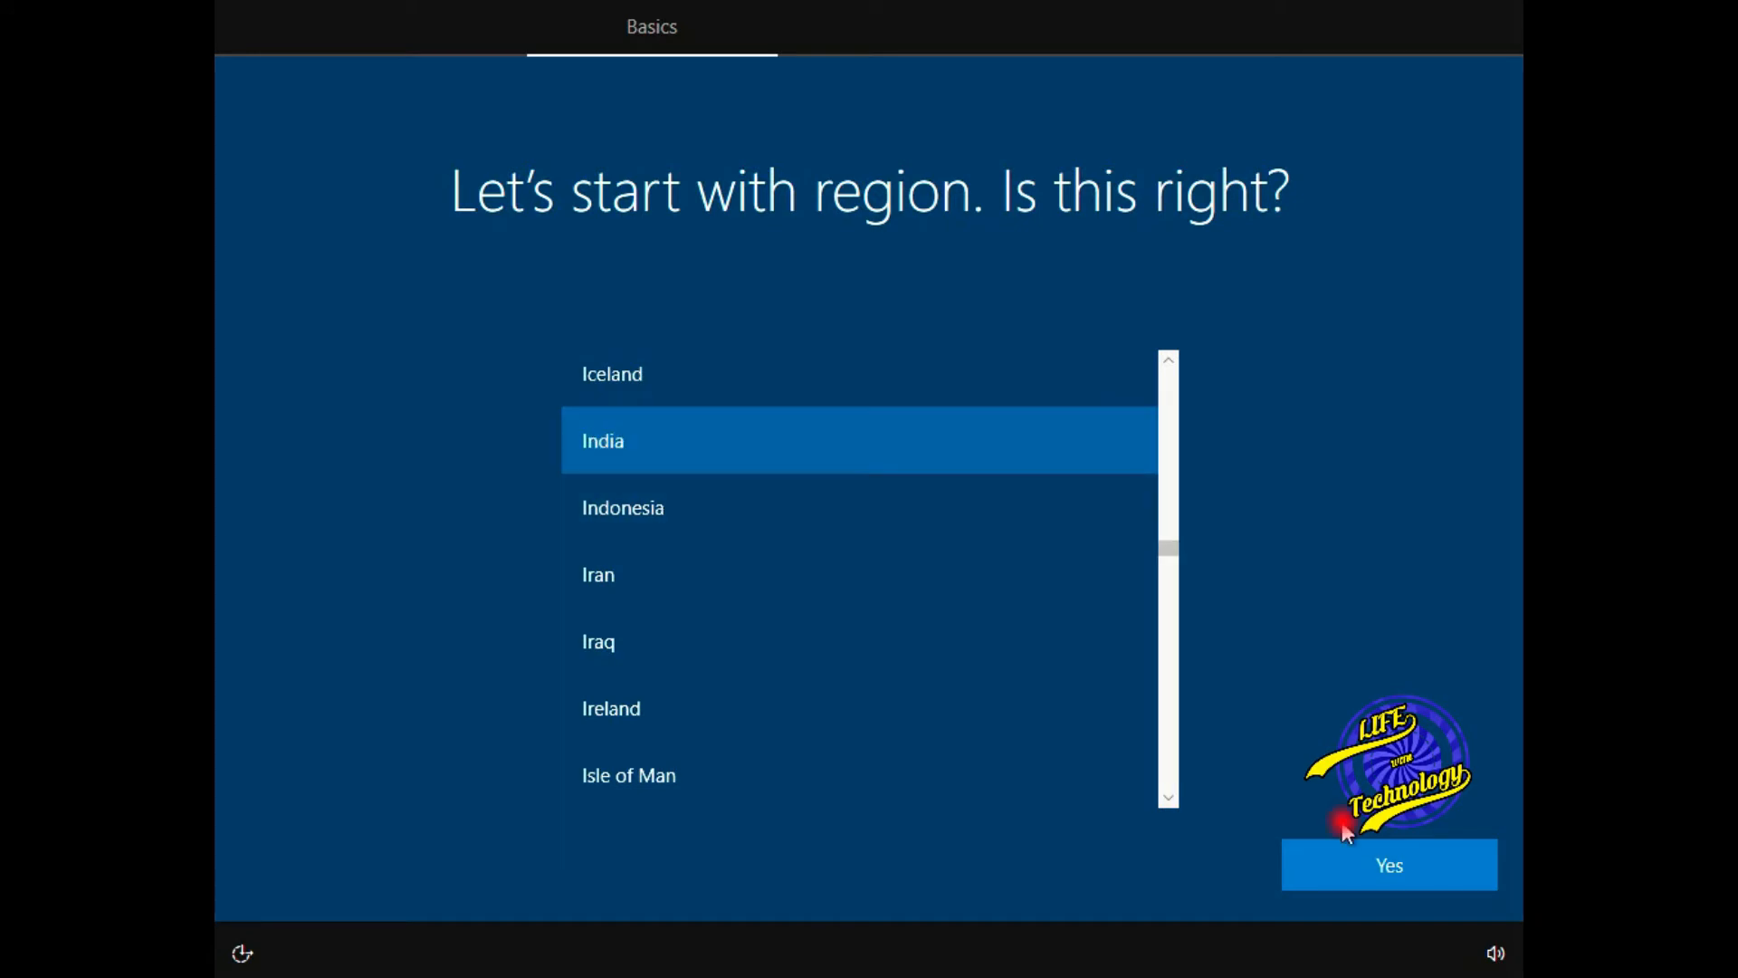
pyautogui.click(1362, 858)
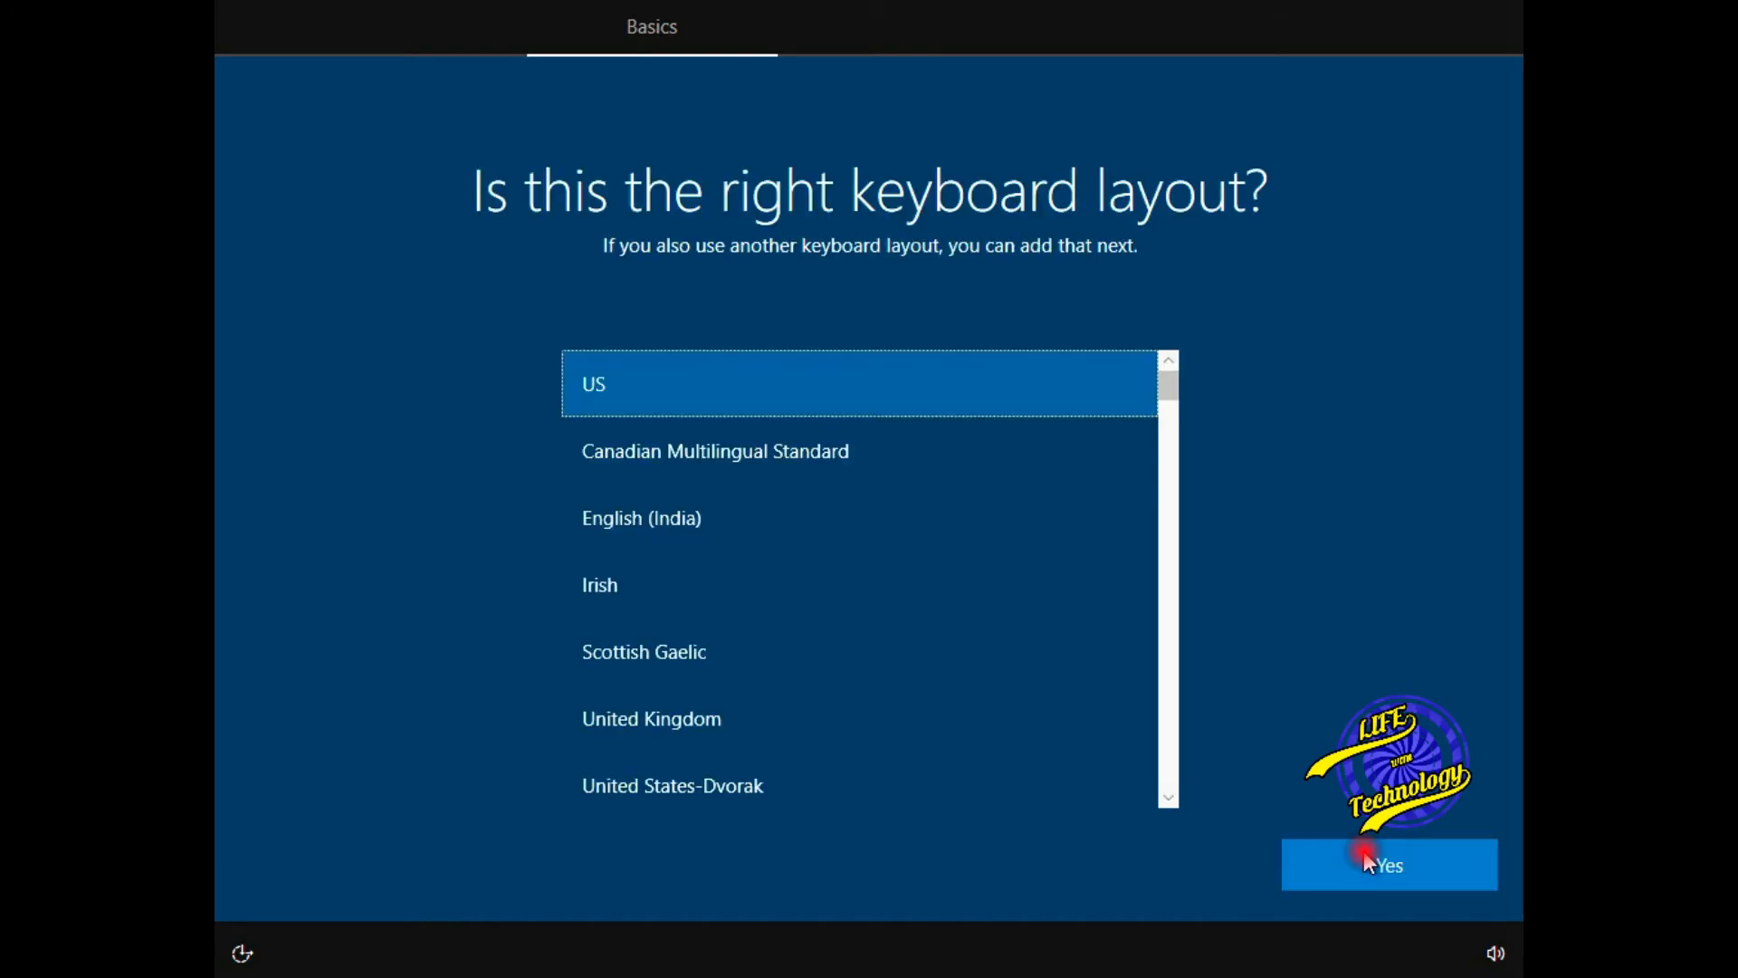
pyautogui.click(1432, 856)
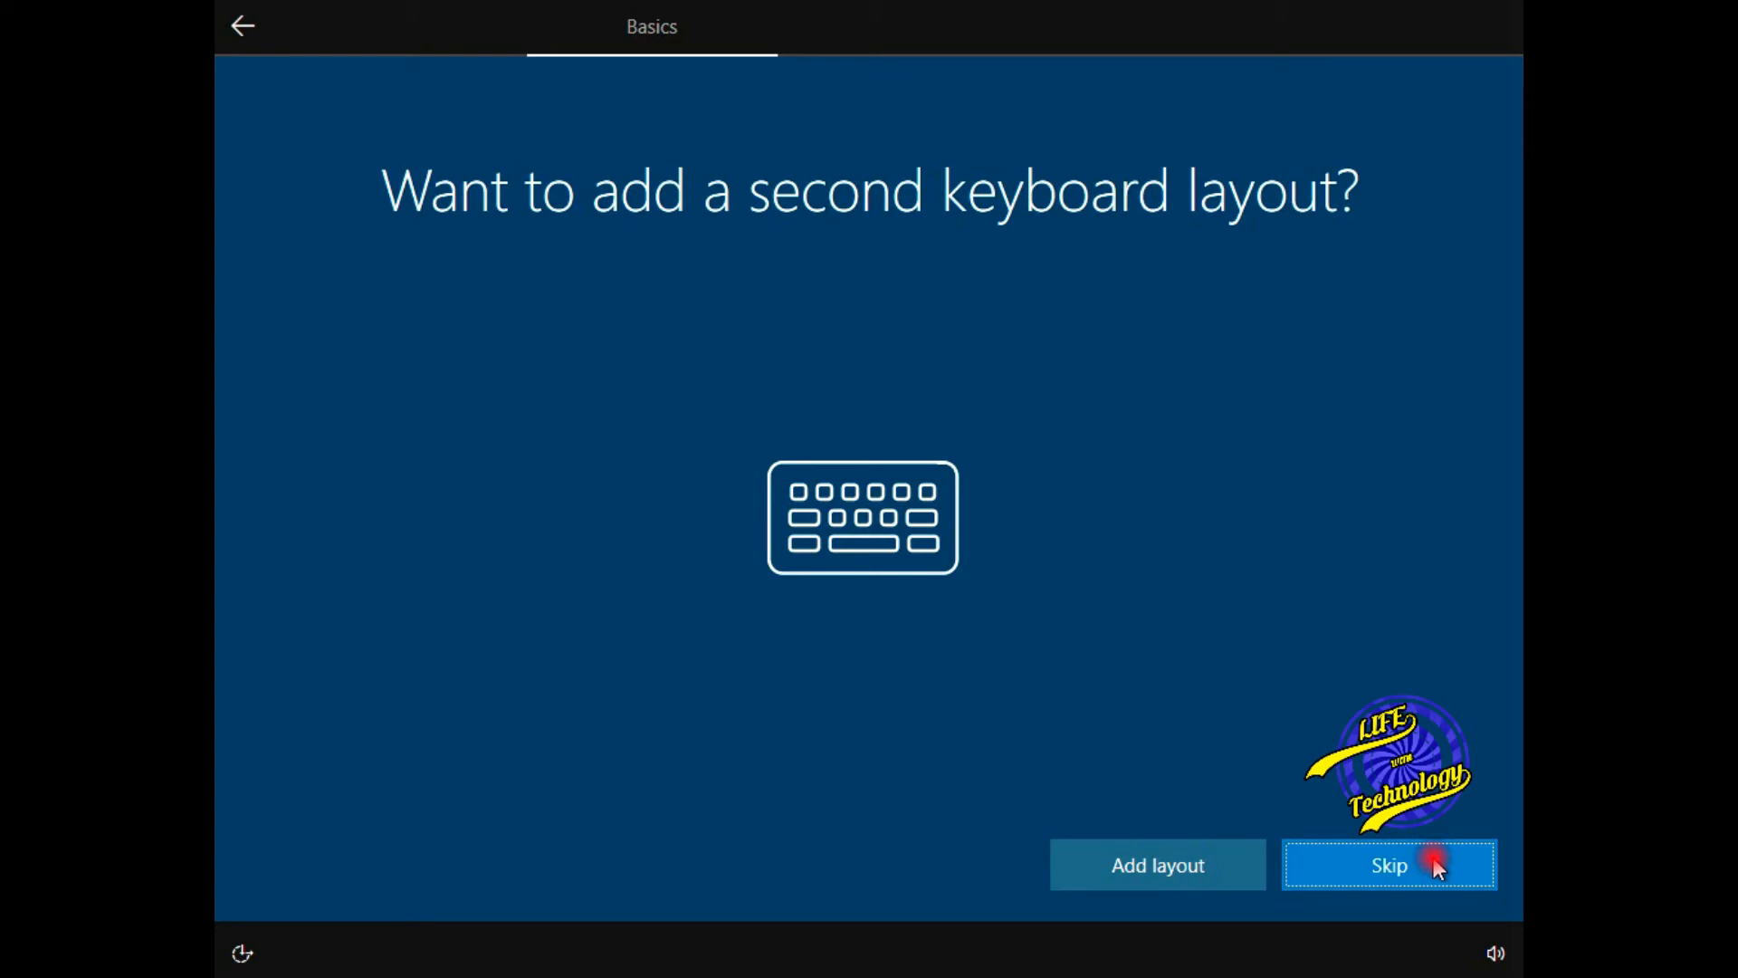
pyautogui.click(1437, 866)
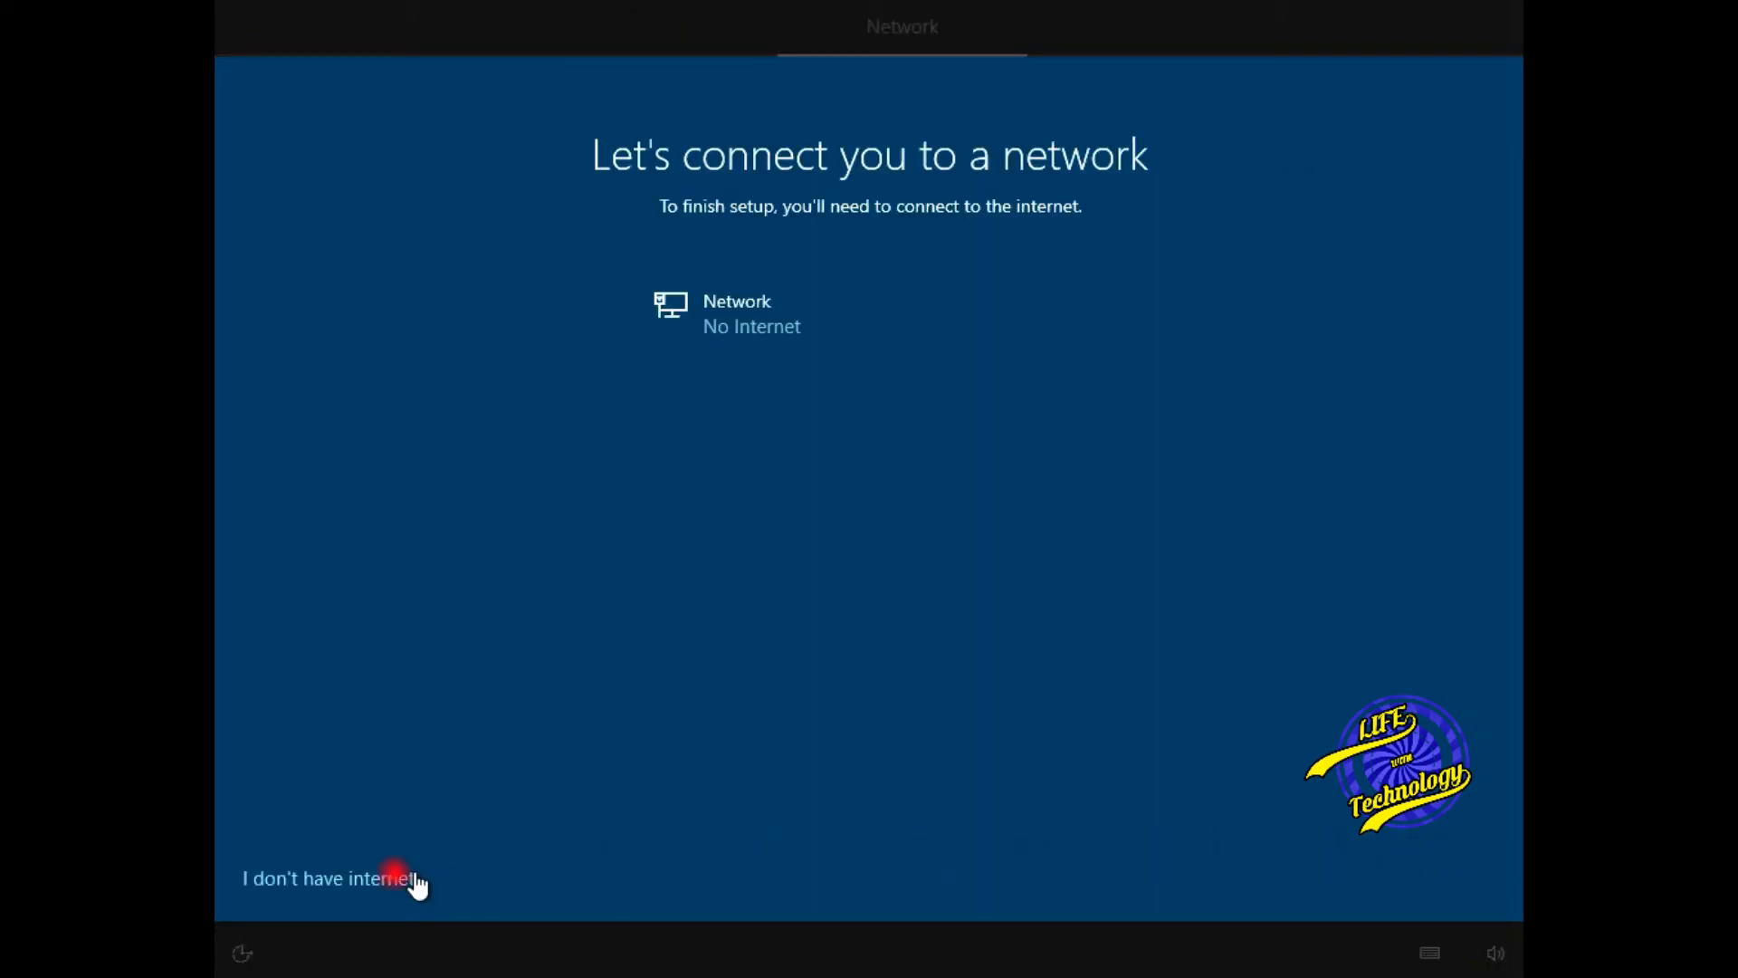
# - Continue without internet using limited setup and enter the local account's user name
pyautogui.click(362, 883)
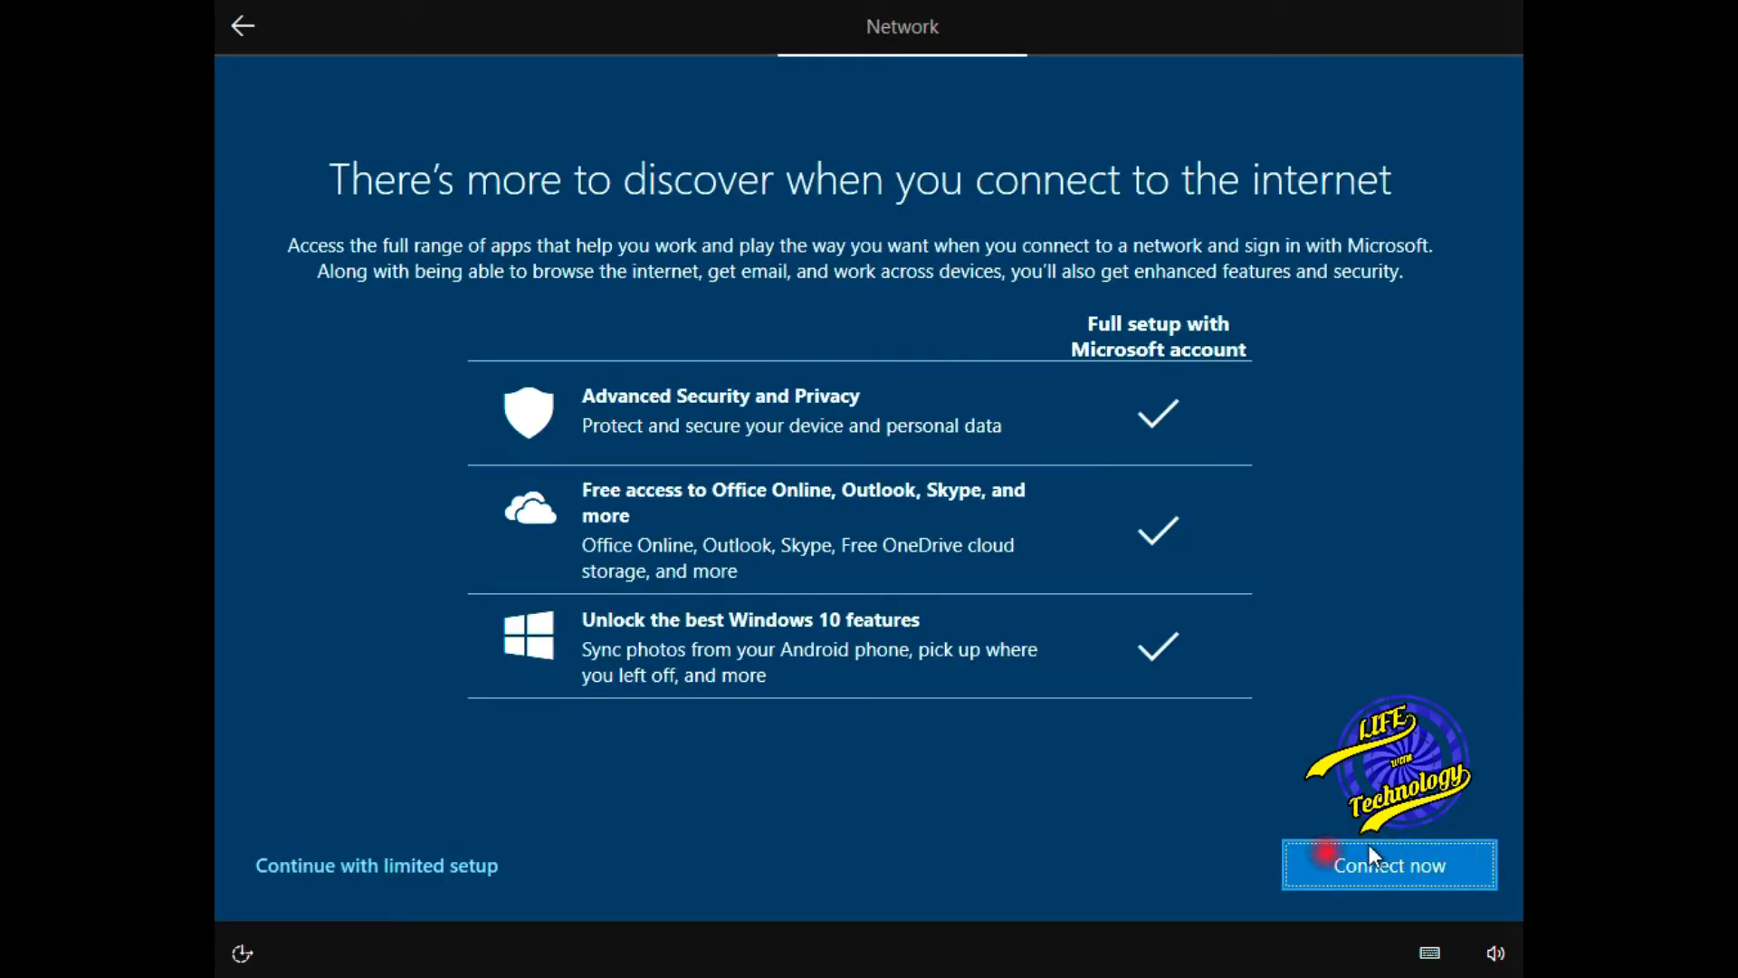
pyautogui.click(389, 866)
pyautogui.write('Sushil')
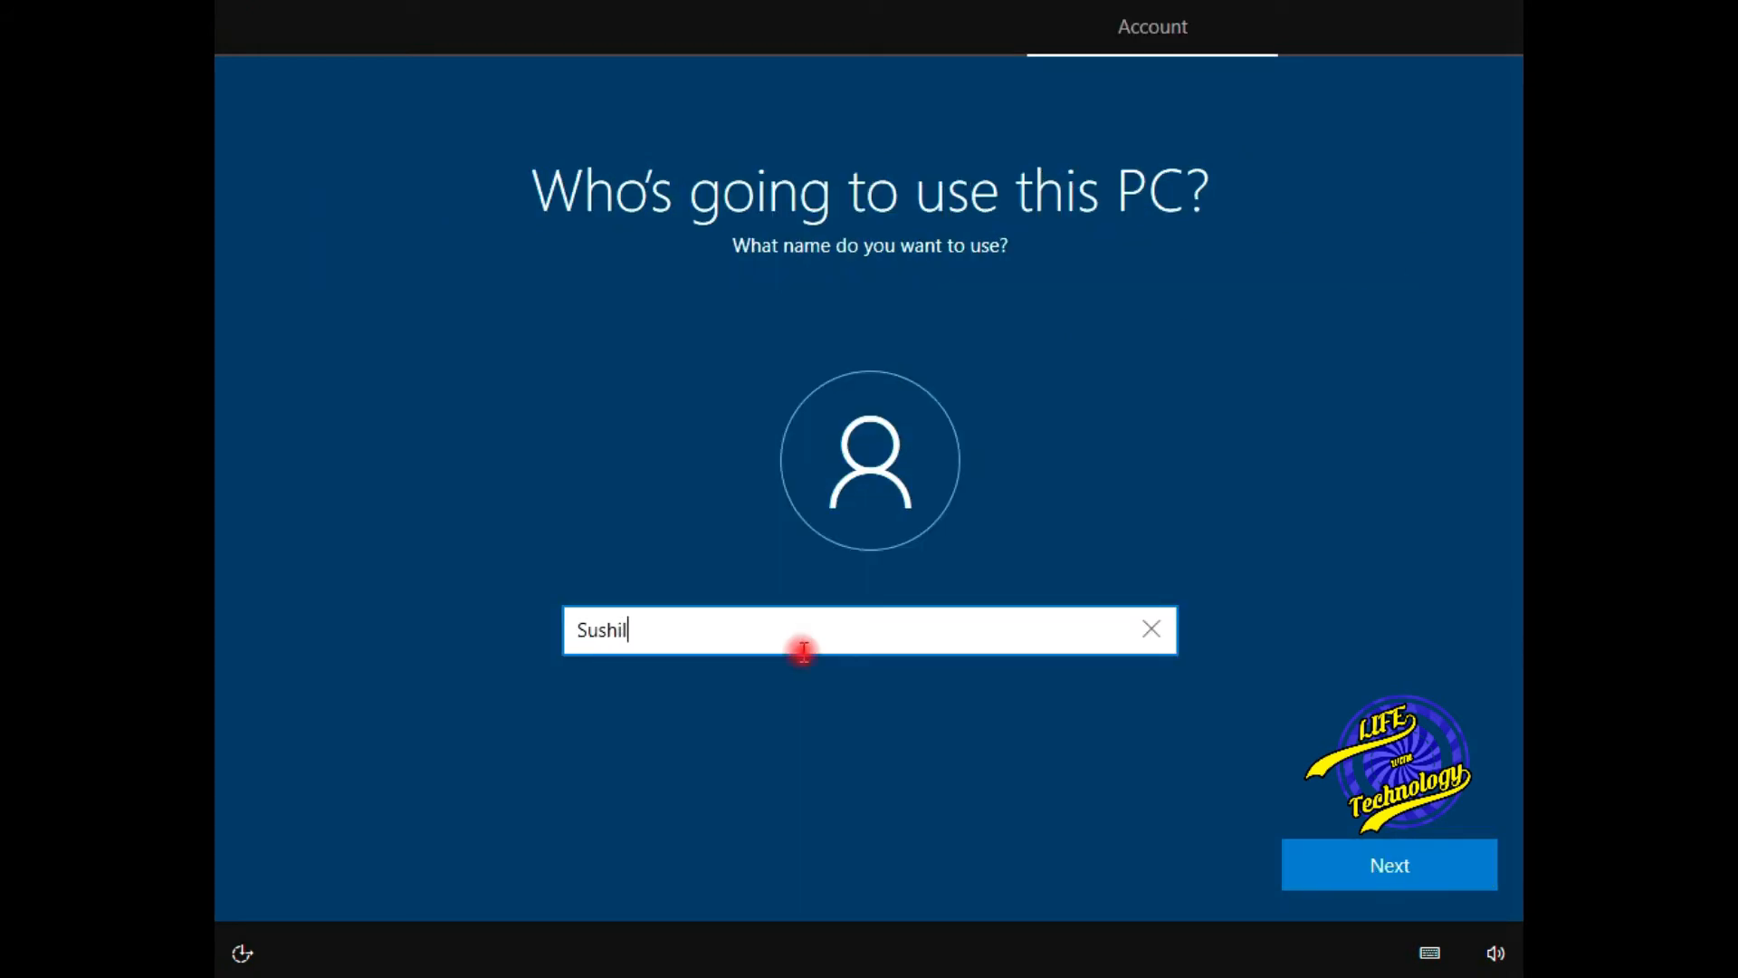
pyautogui.click(1456, 867)
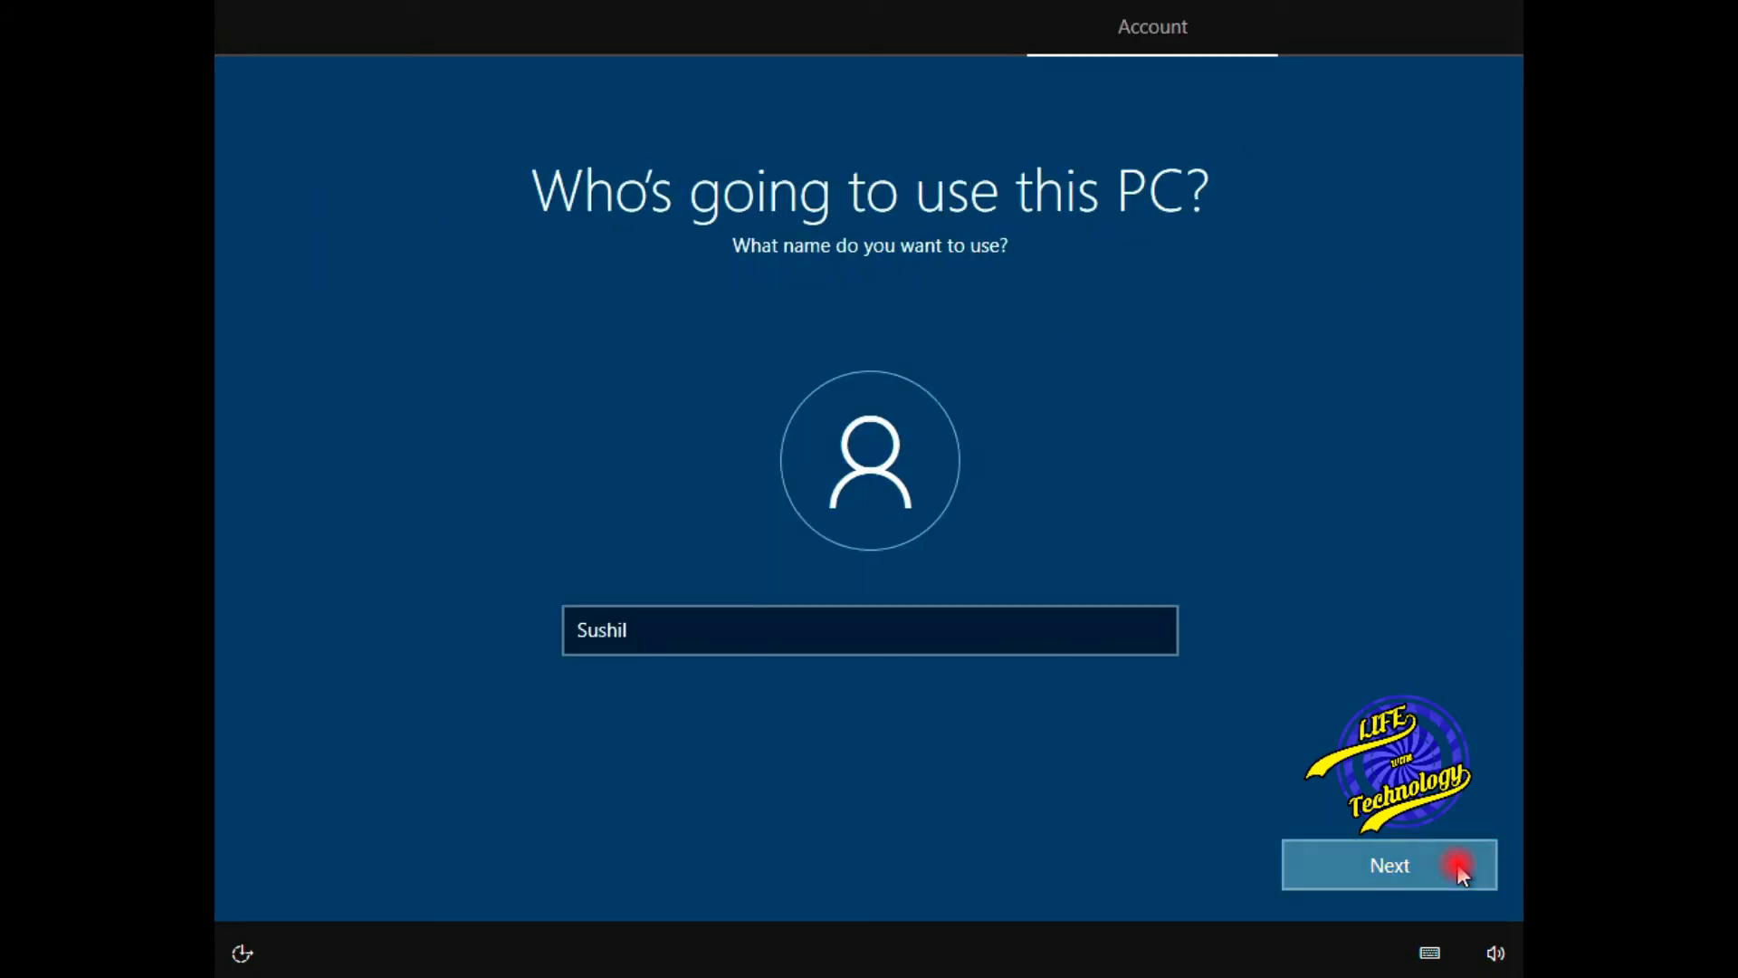
# - Enter and confirm the local account password
pyautogui.write('•')
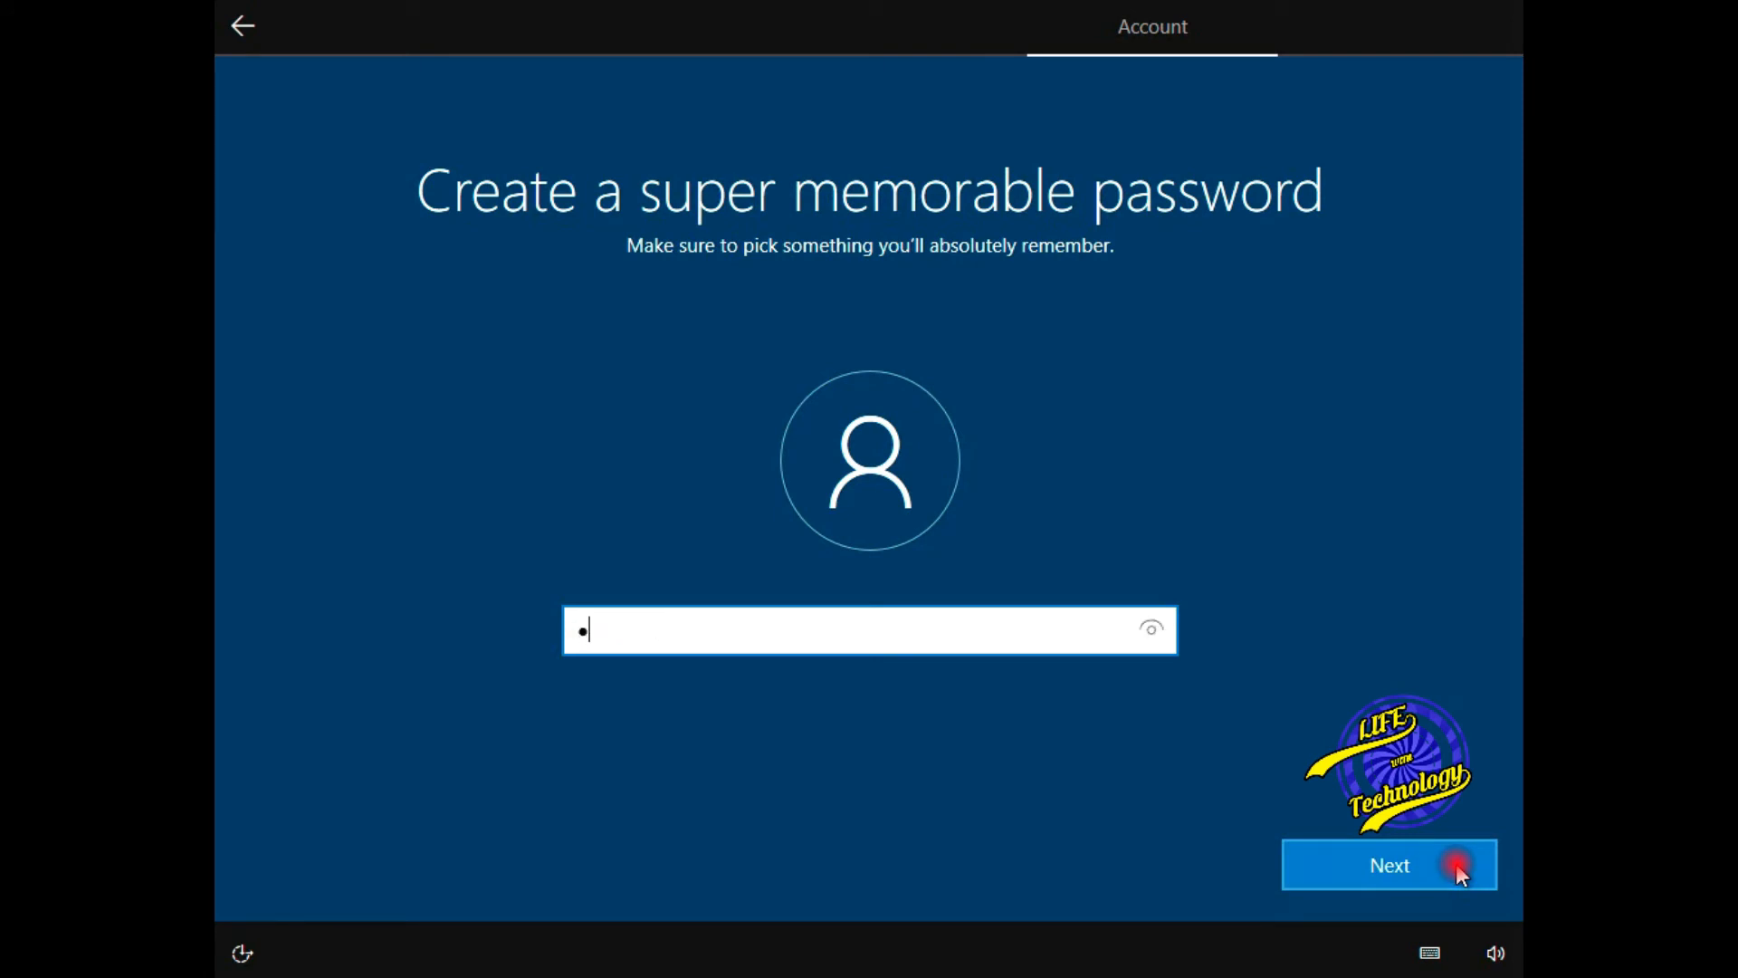
pyautogui.write('•••••••')
pyautogui.click(1407, 861)
pyautogui.write('•')
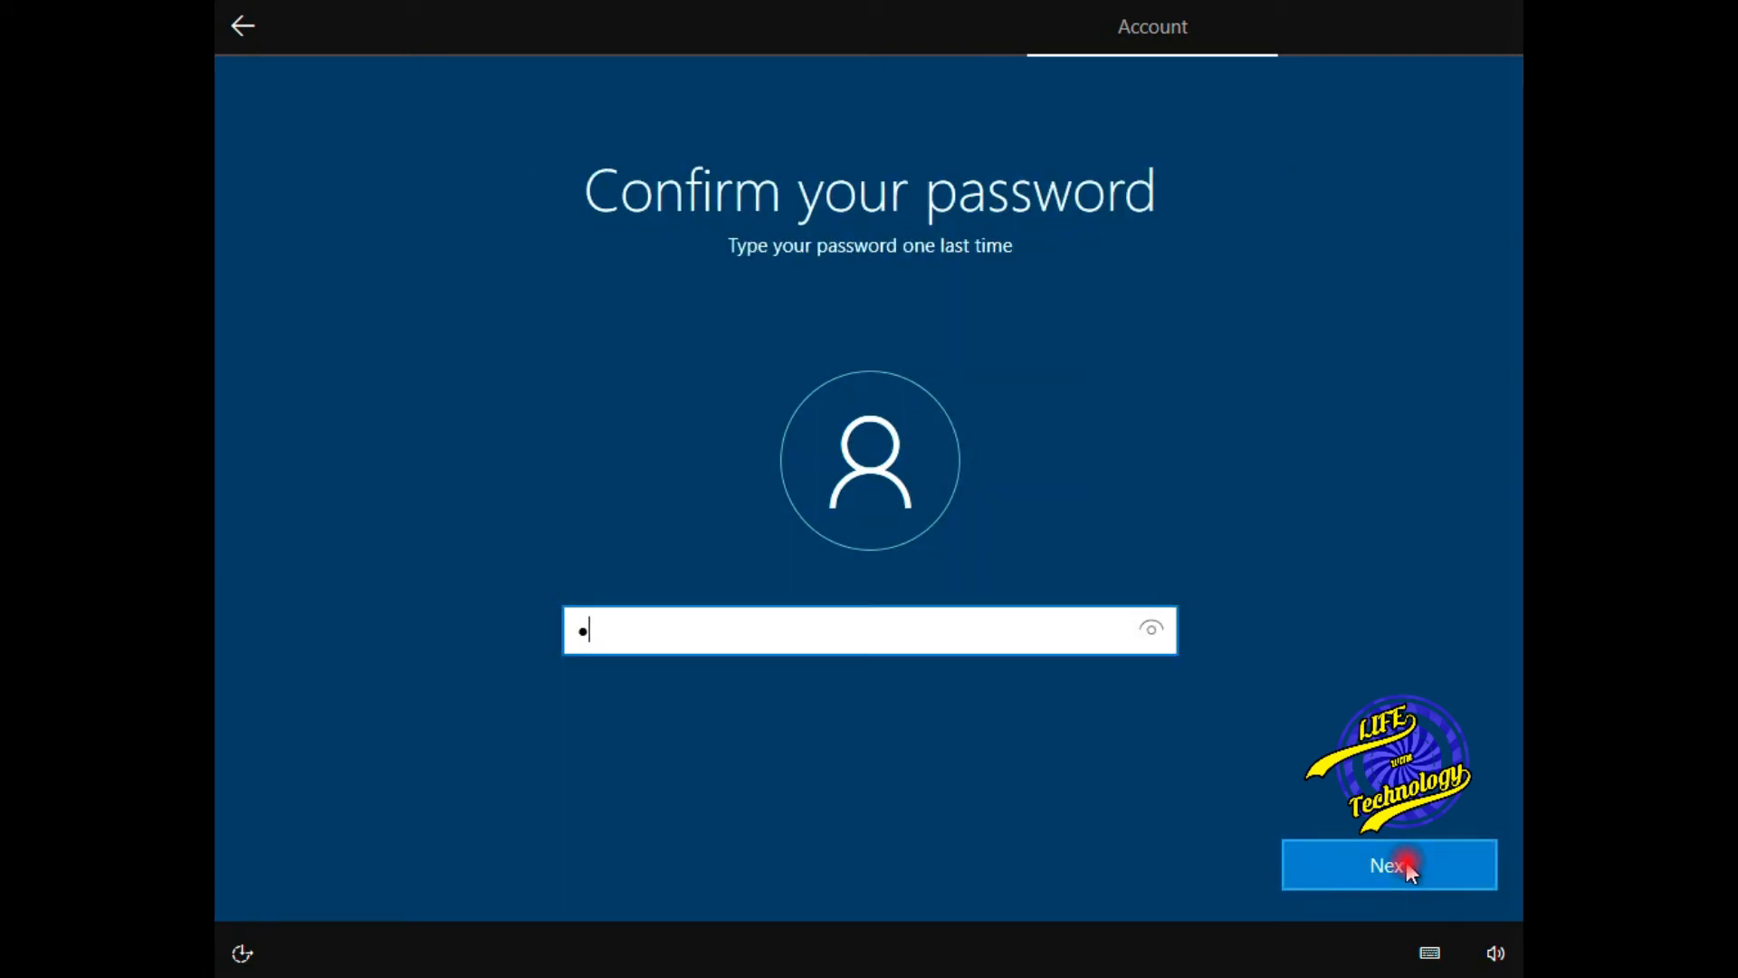
pyautogui.click(1419, 860)
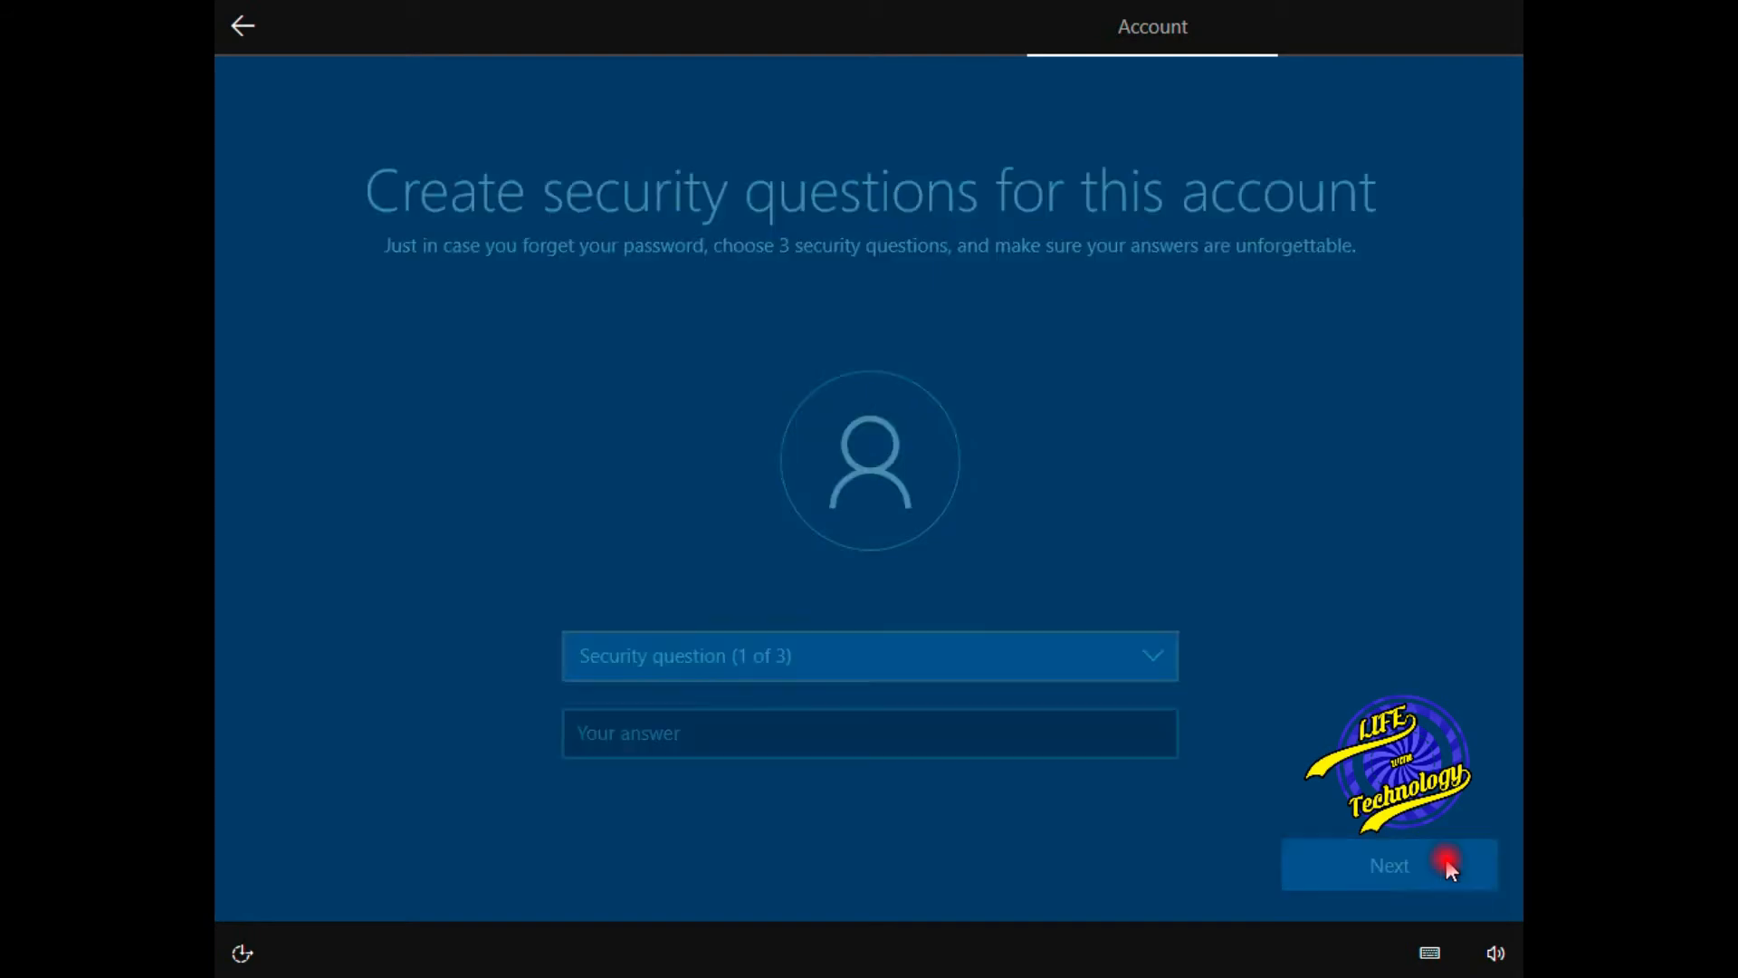
# - Choose the first pet's name security question and type its answer
pyautogui.click(1153, 664)
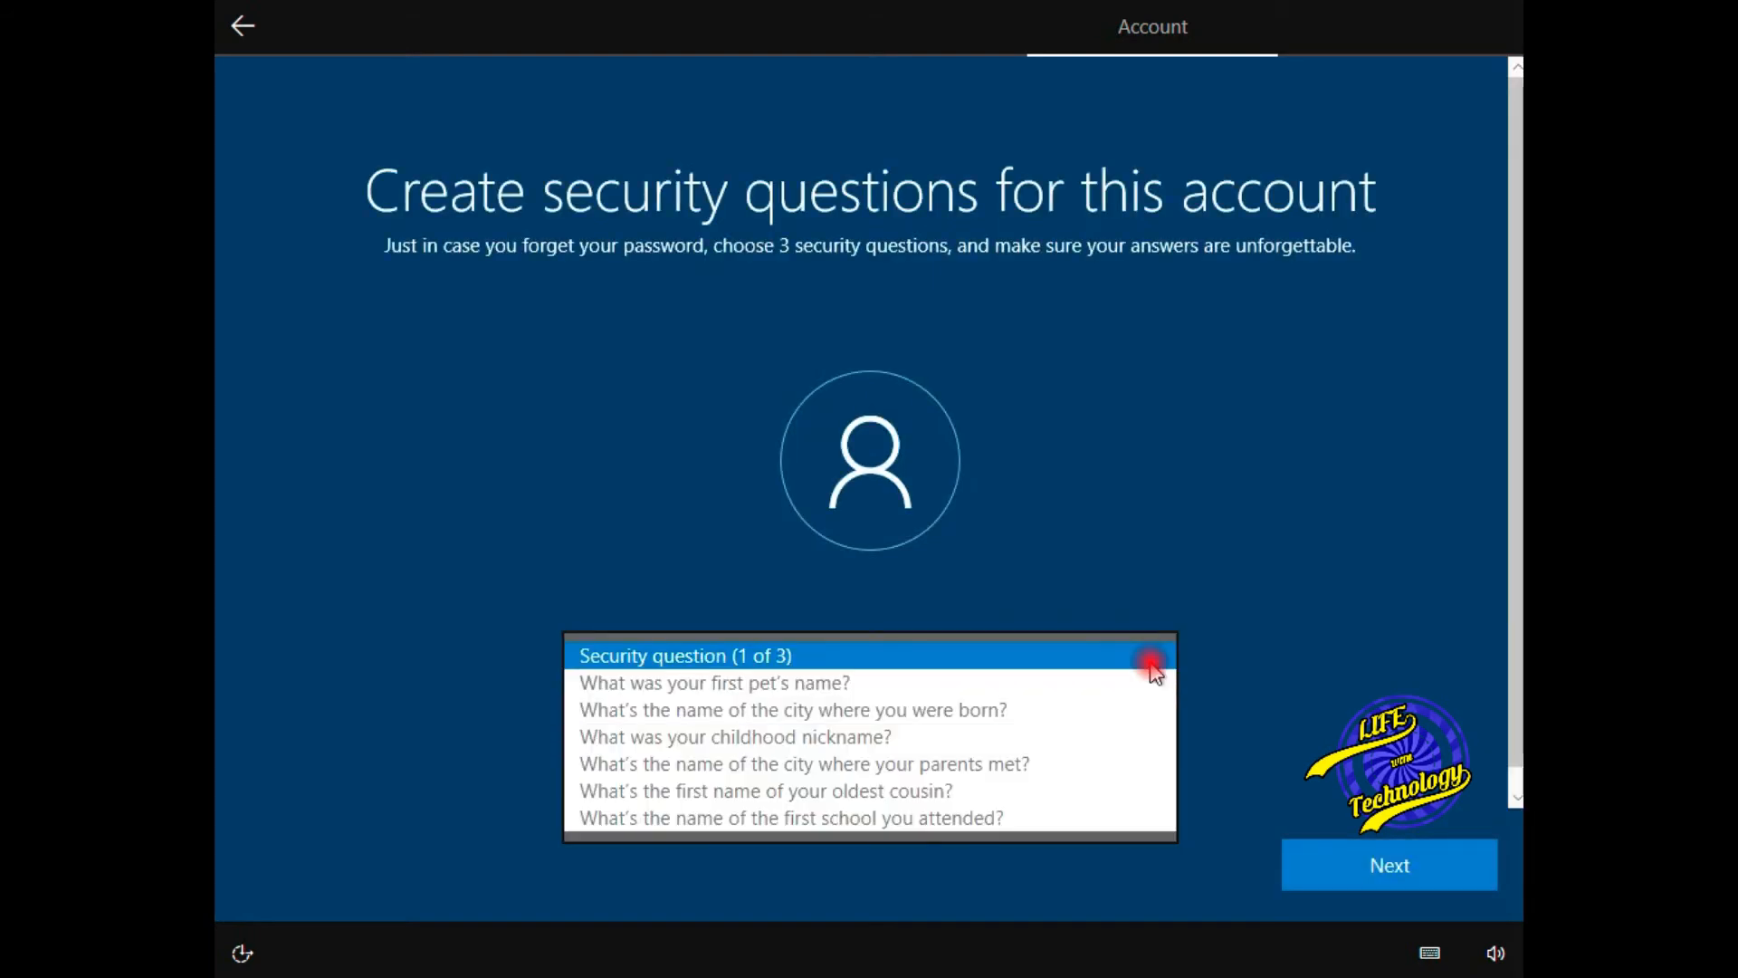
pyautogui.click(937, 684)
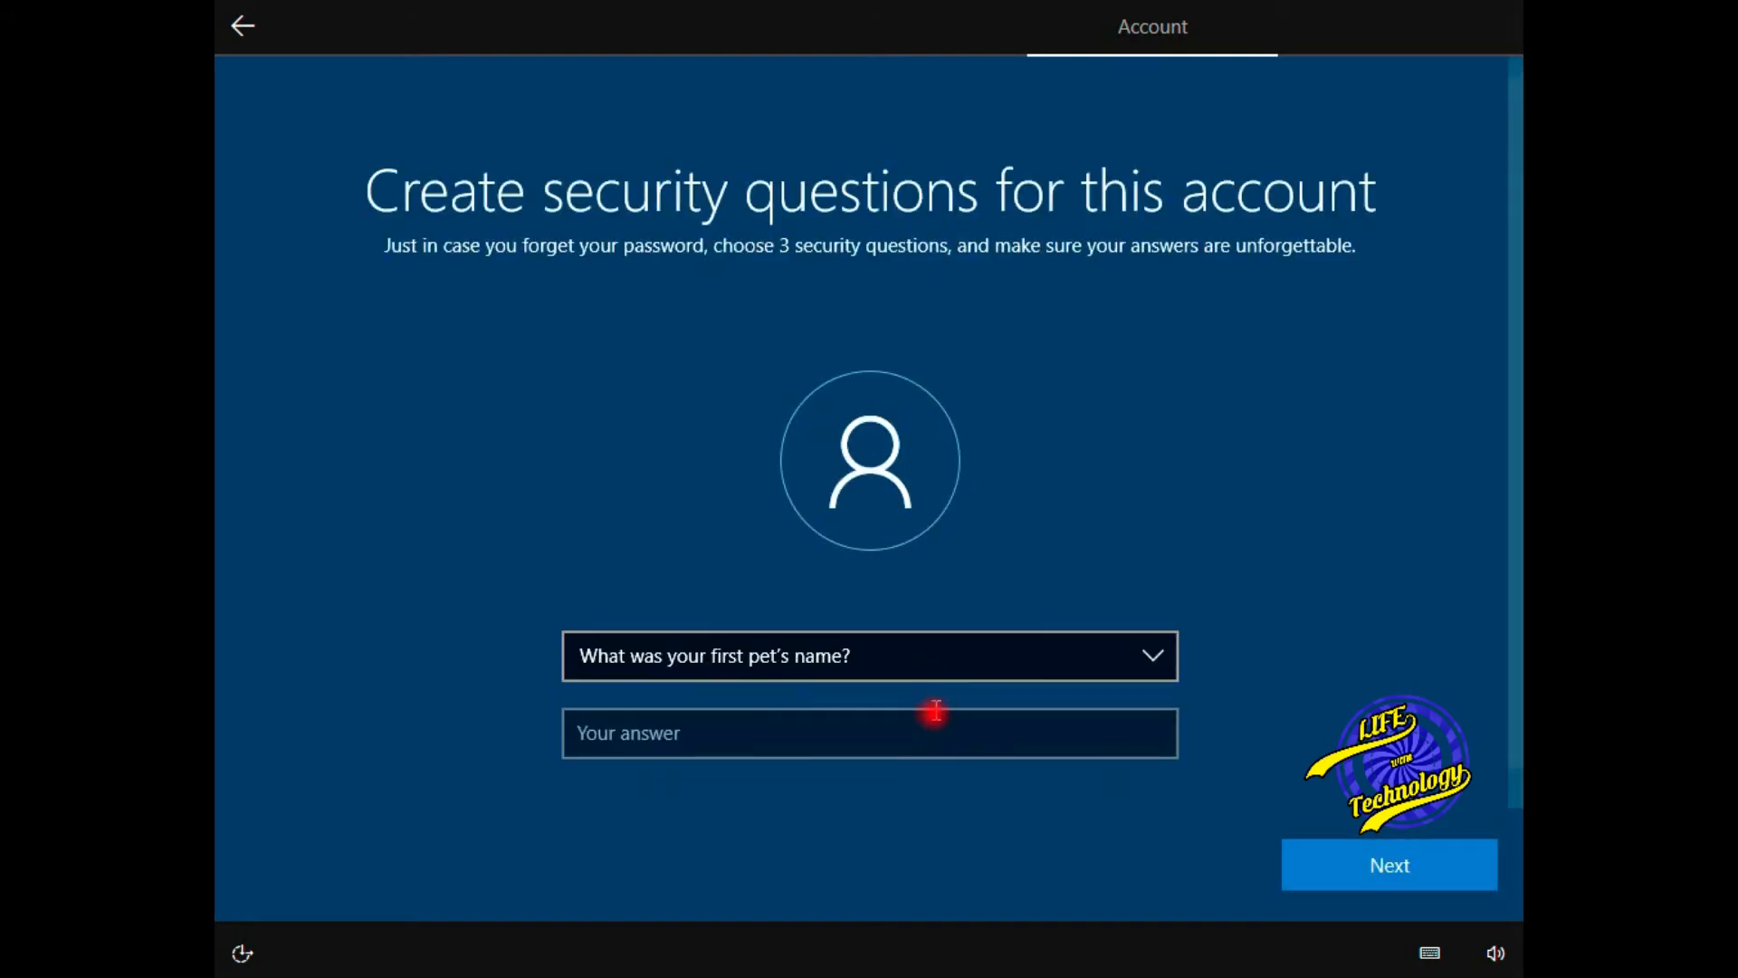
pyautogui.click(932, 719)
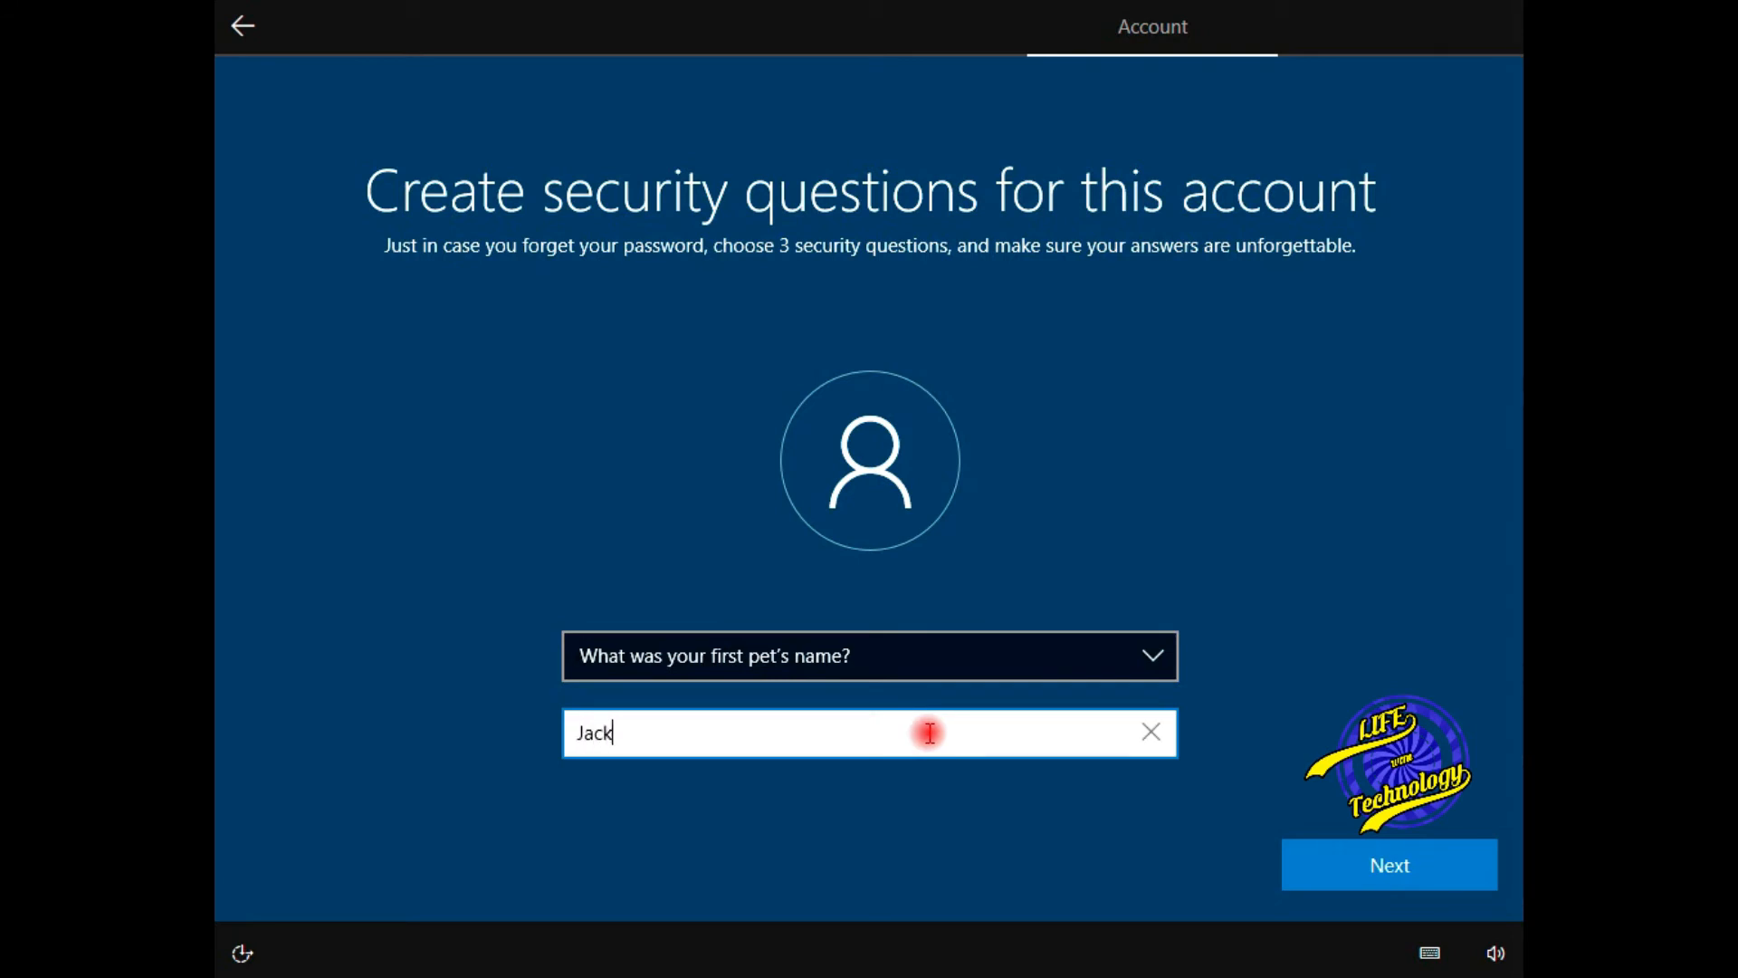
pyautogui.click(1376, 862)
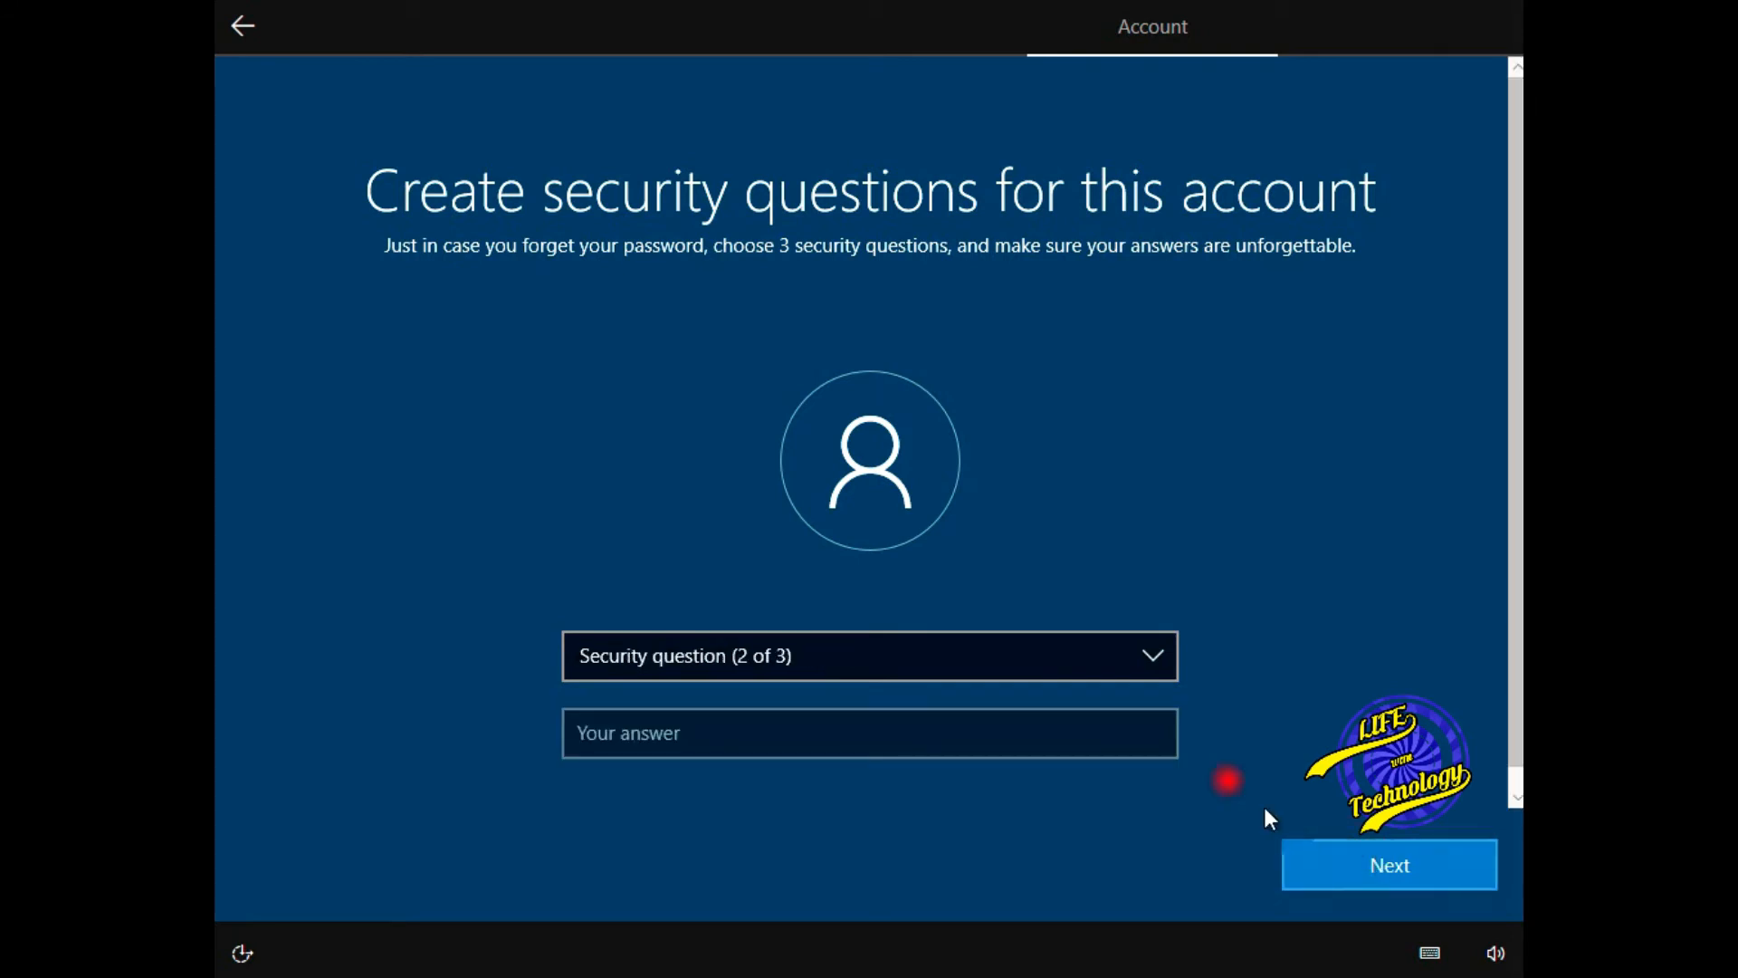
# - Answer the first school and parents' meeting city security questions, then continue
pyautogui.click(1157, 657)
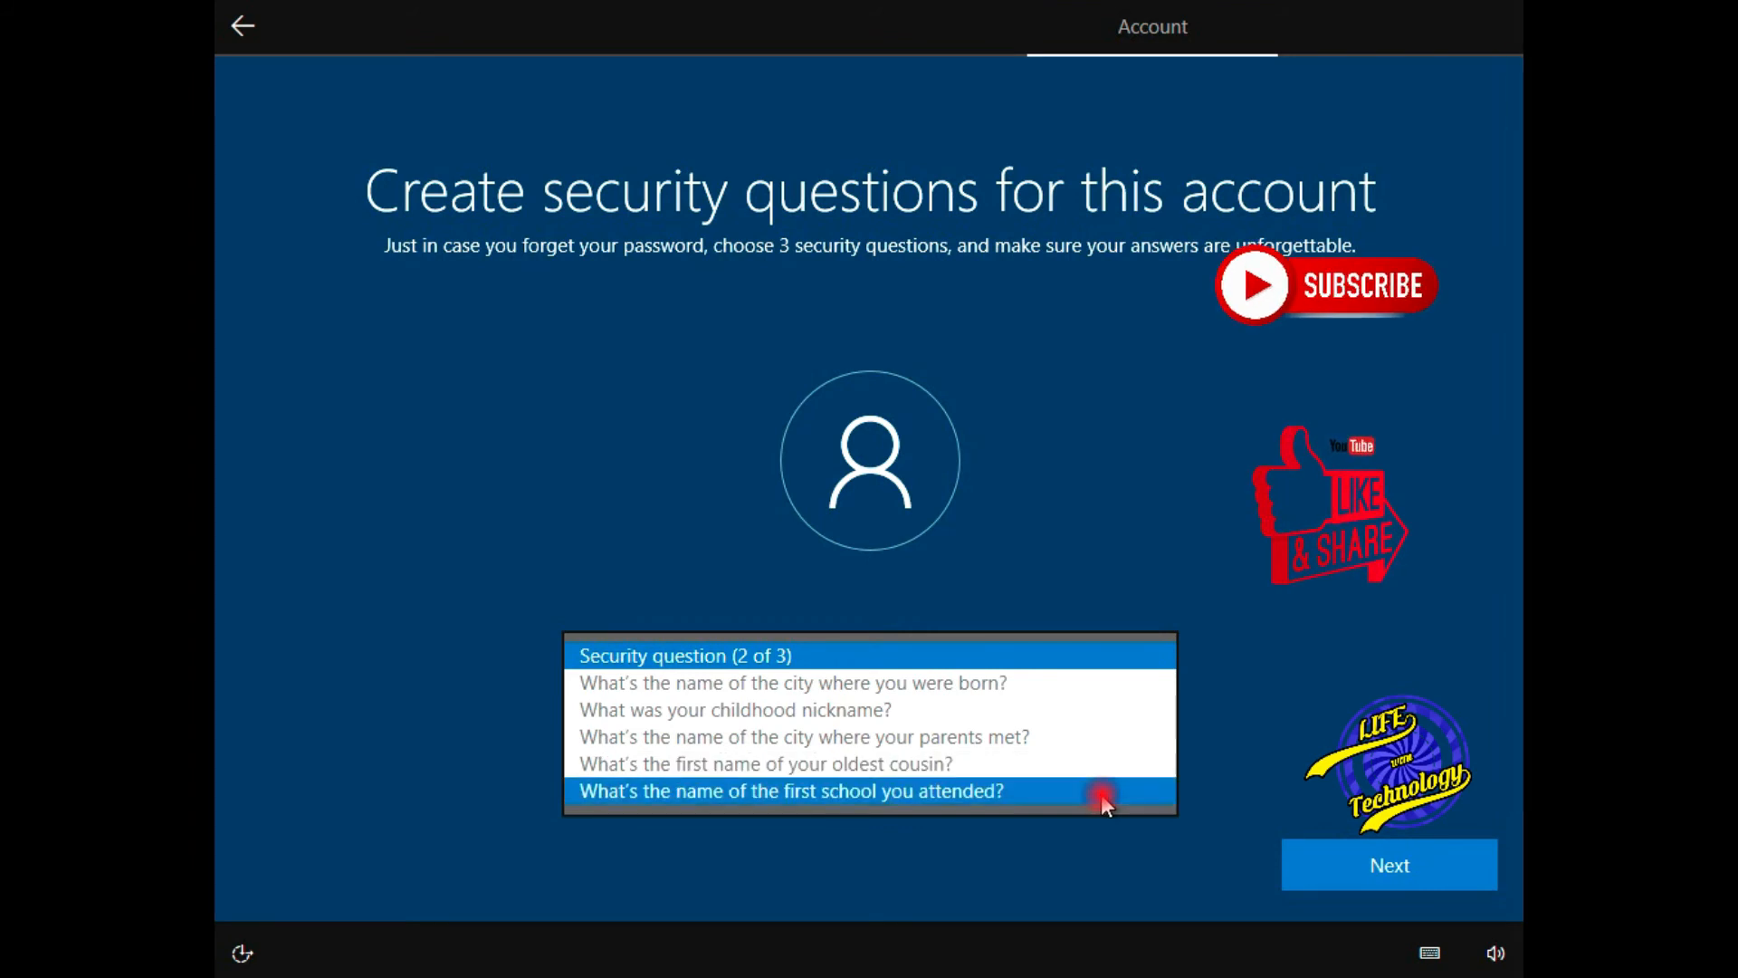
pyautogui.click(1101, 793)
pyautogui.click(1069, 734)
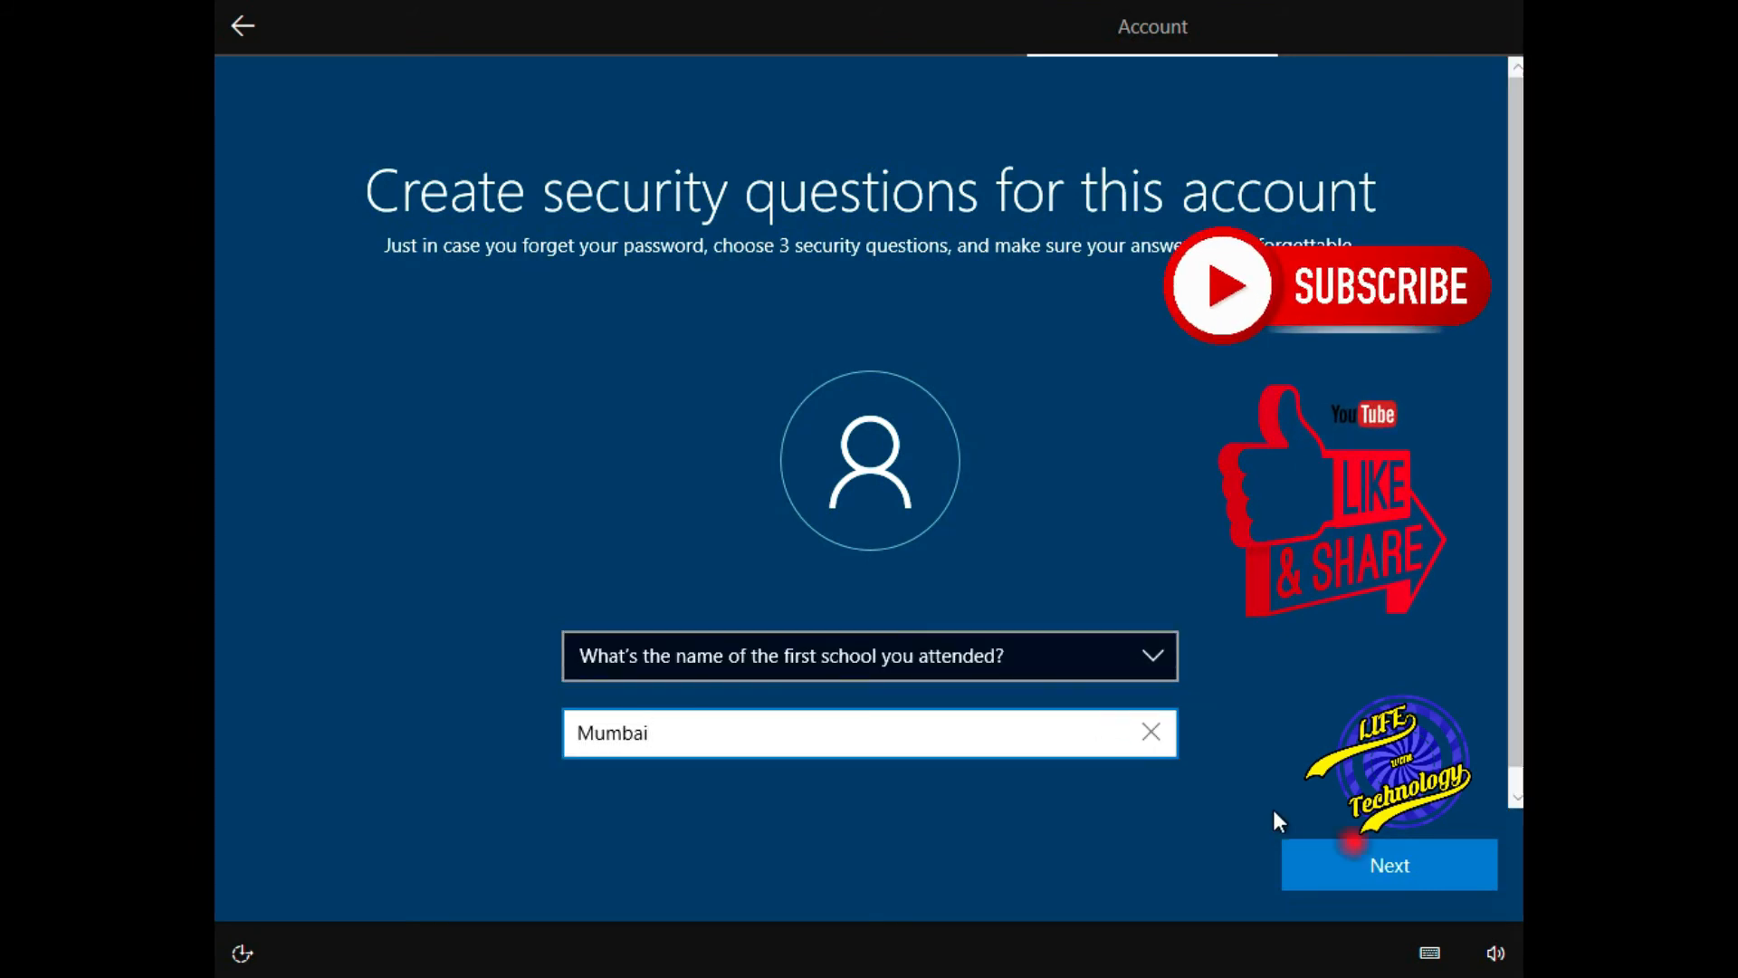
pyautogui.click(1446, 871)
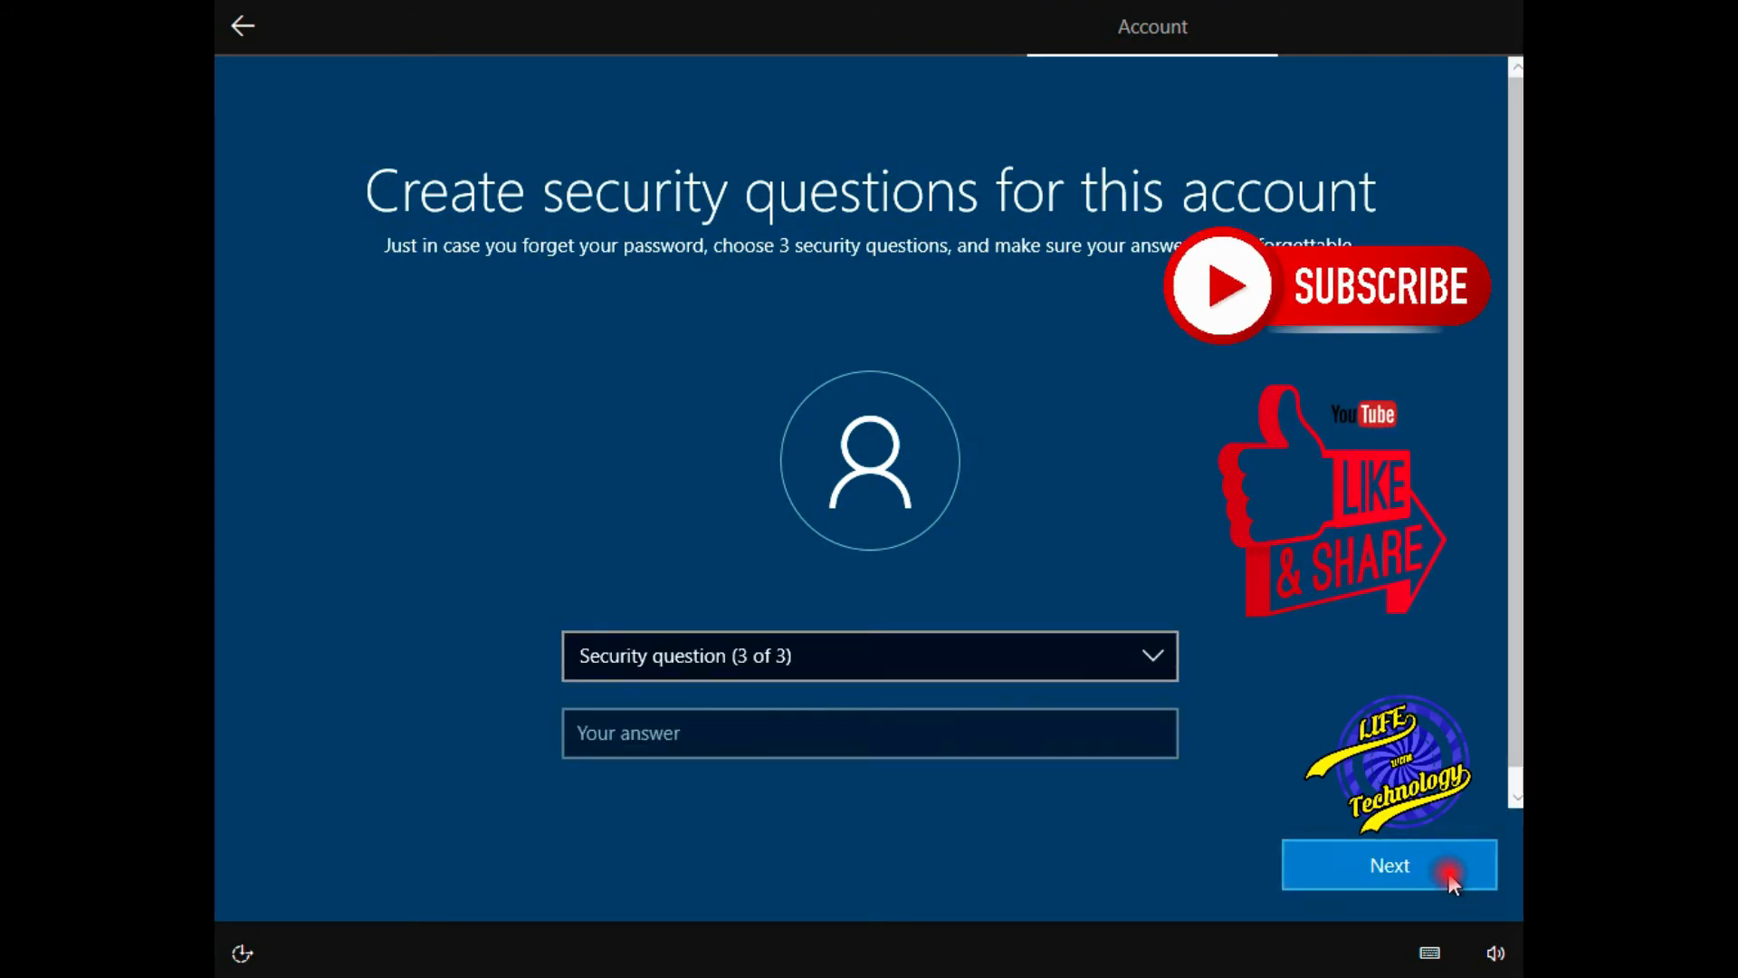
pyautogui.click(1147, 658)
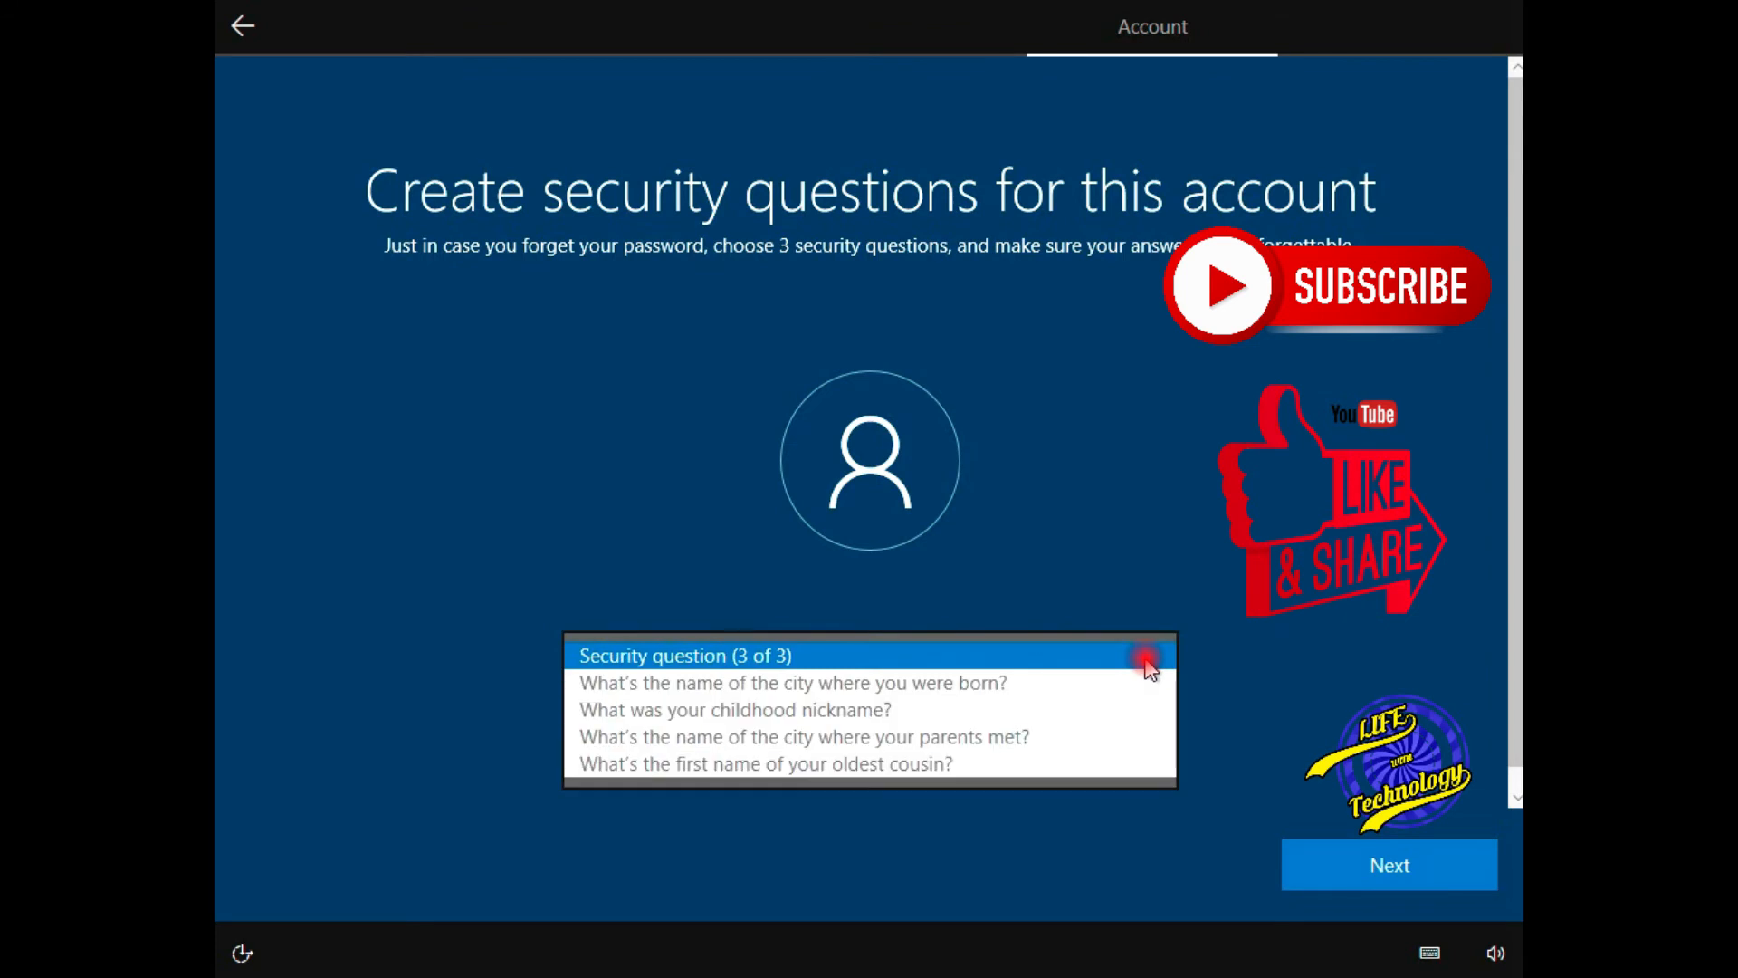
pyautogui.click(1121, 735)
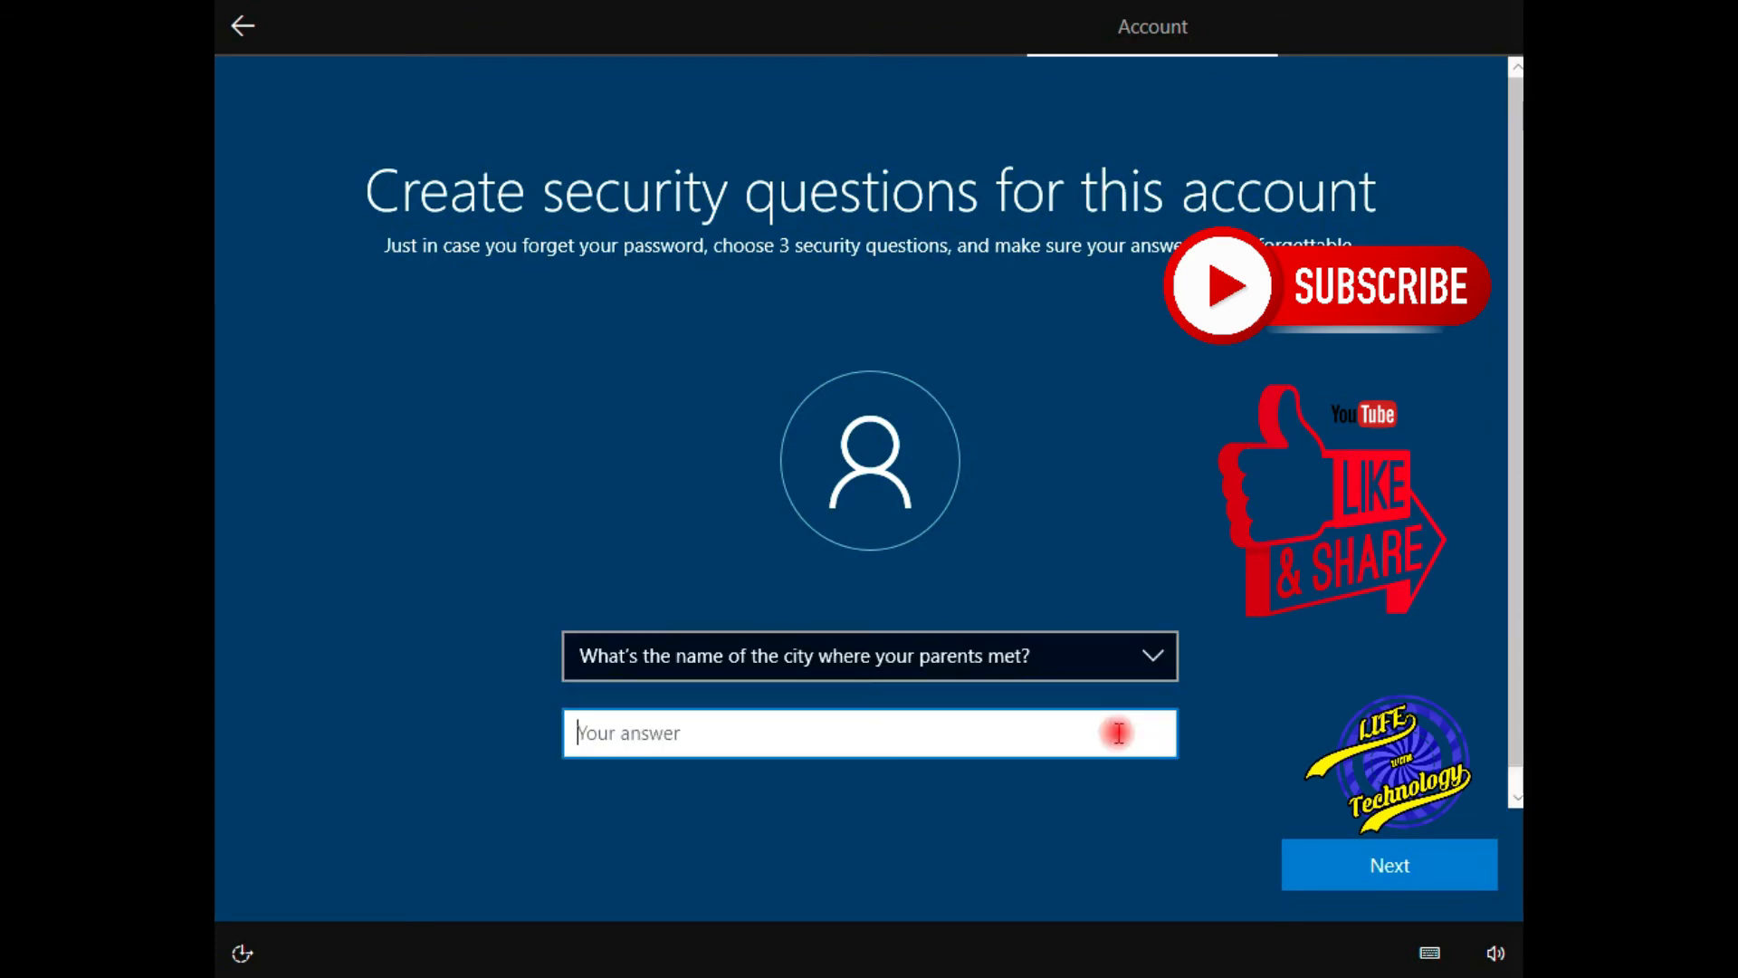
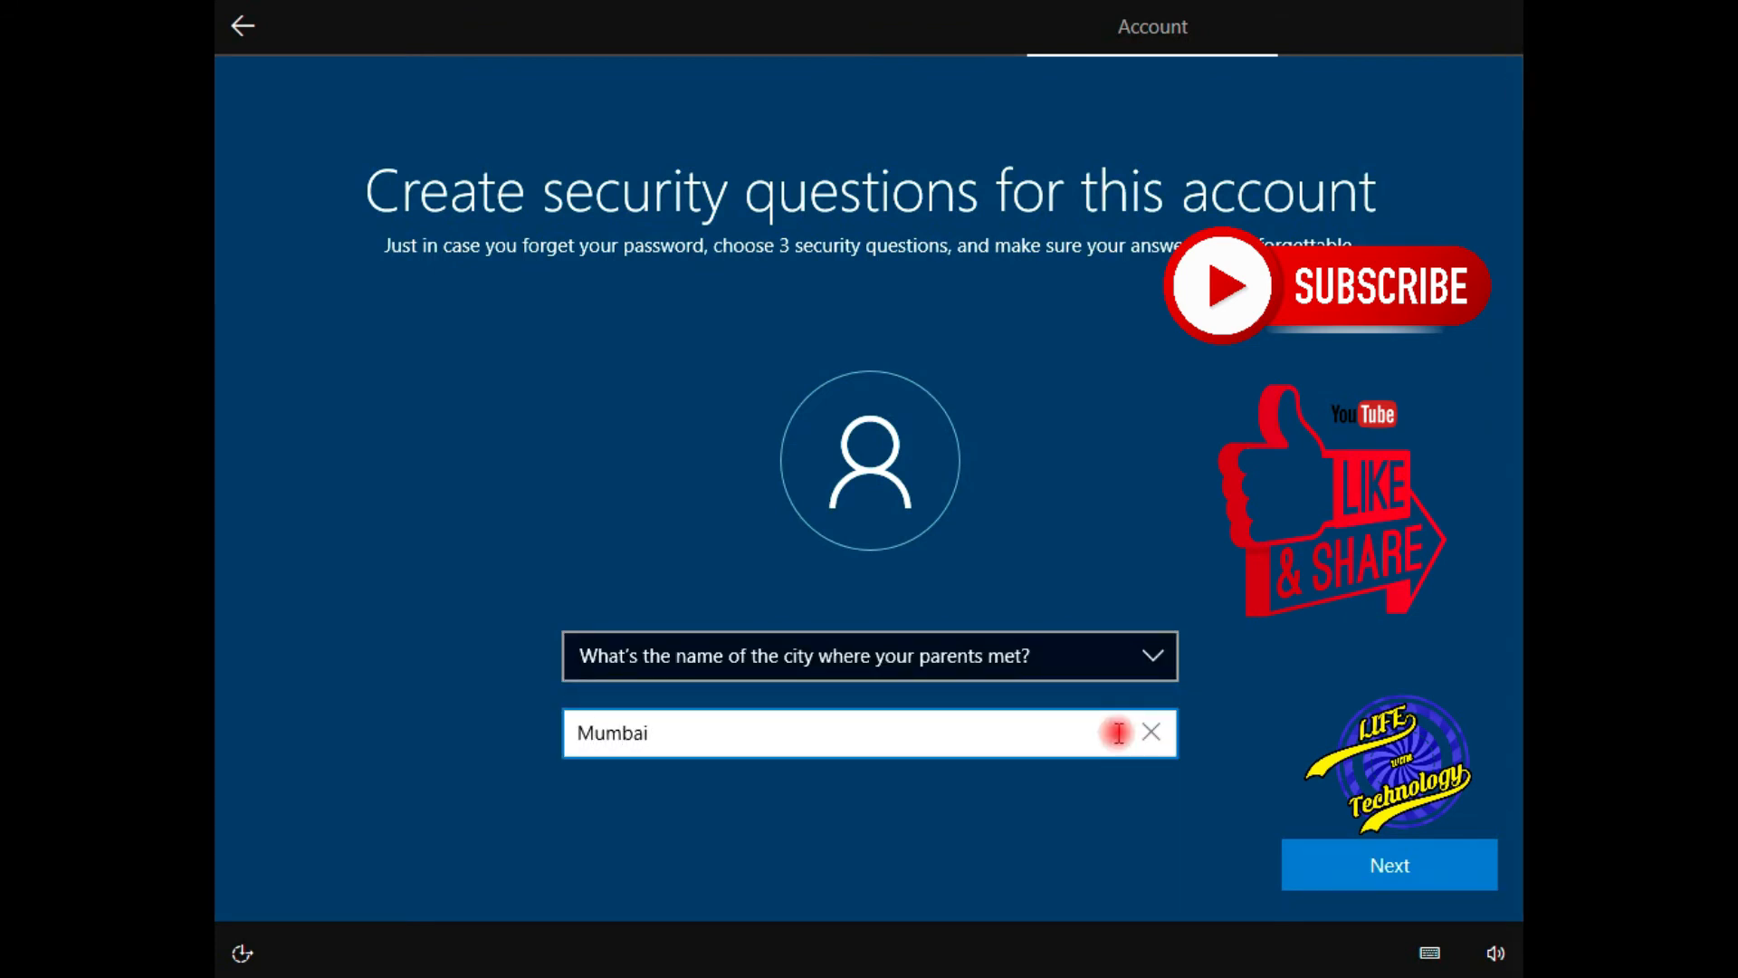
pyautogui.click(1481, 876)
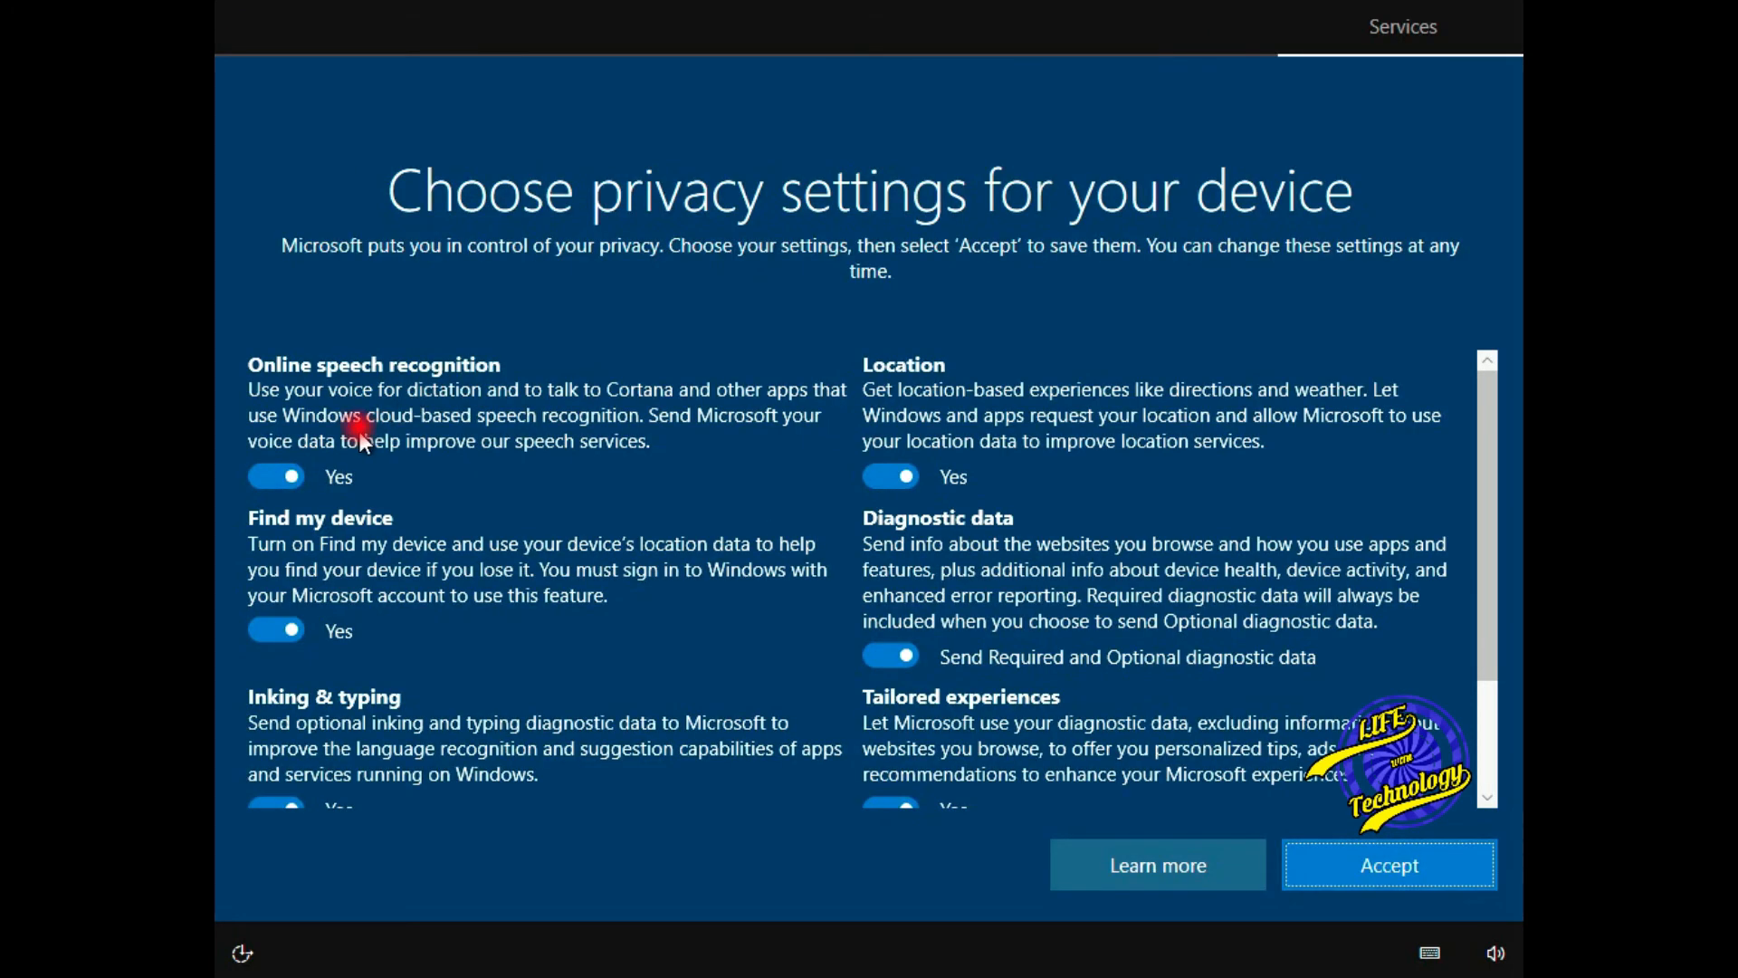
# - Turn off speech recognition, Find my device and location, and limit diagnostic data to required
pyautogui.click(276, 476)
pyautogui.click(280, 657)
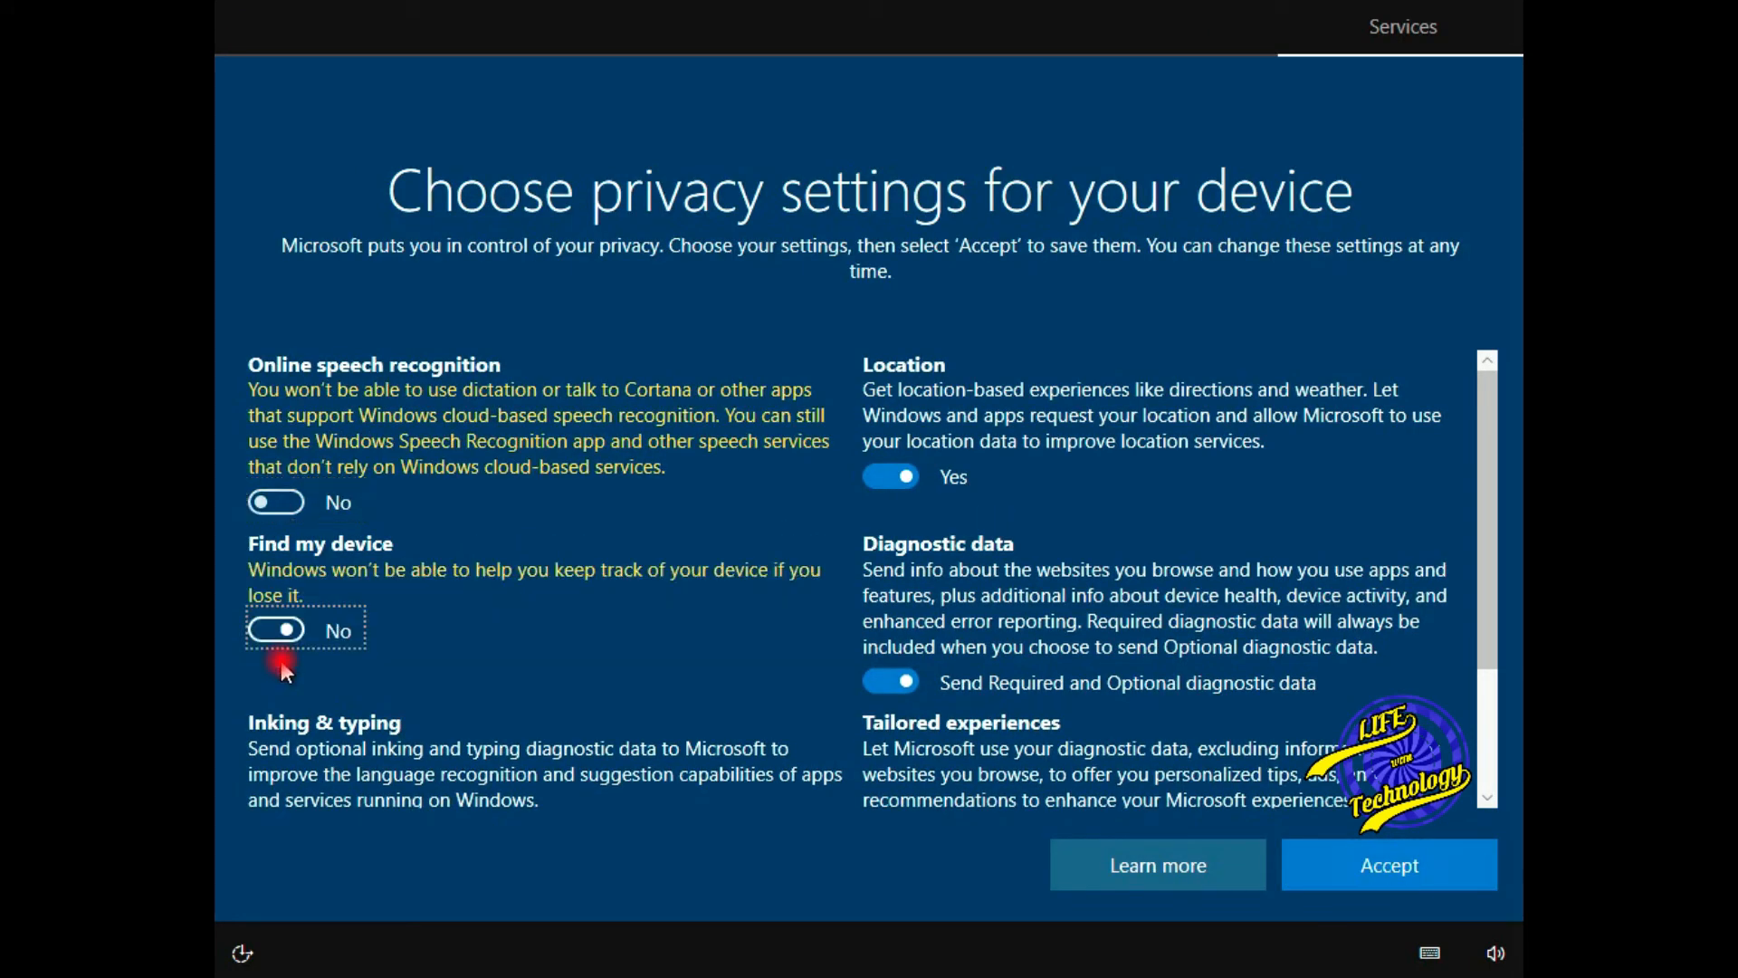
pyautogui.click(908, 477)
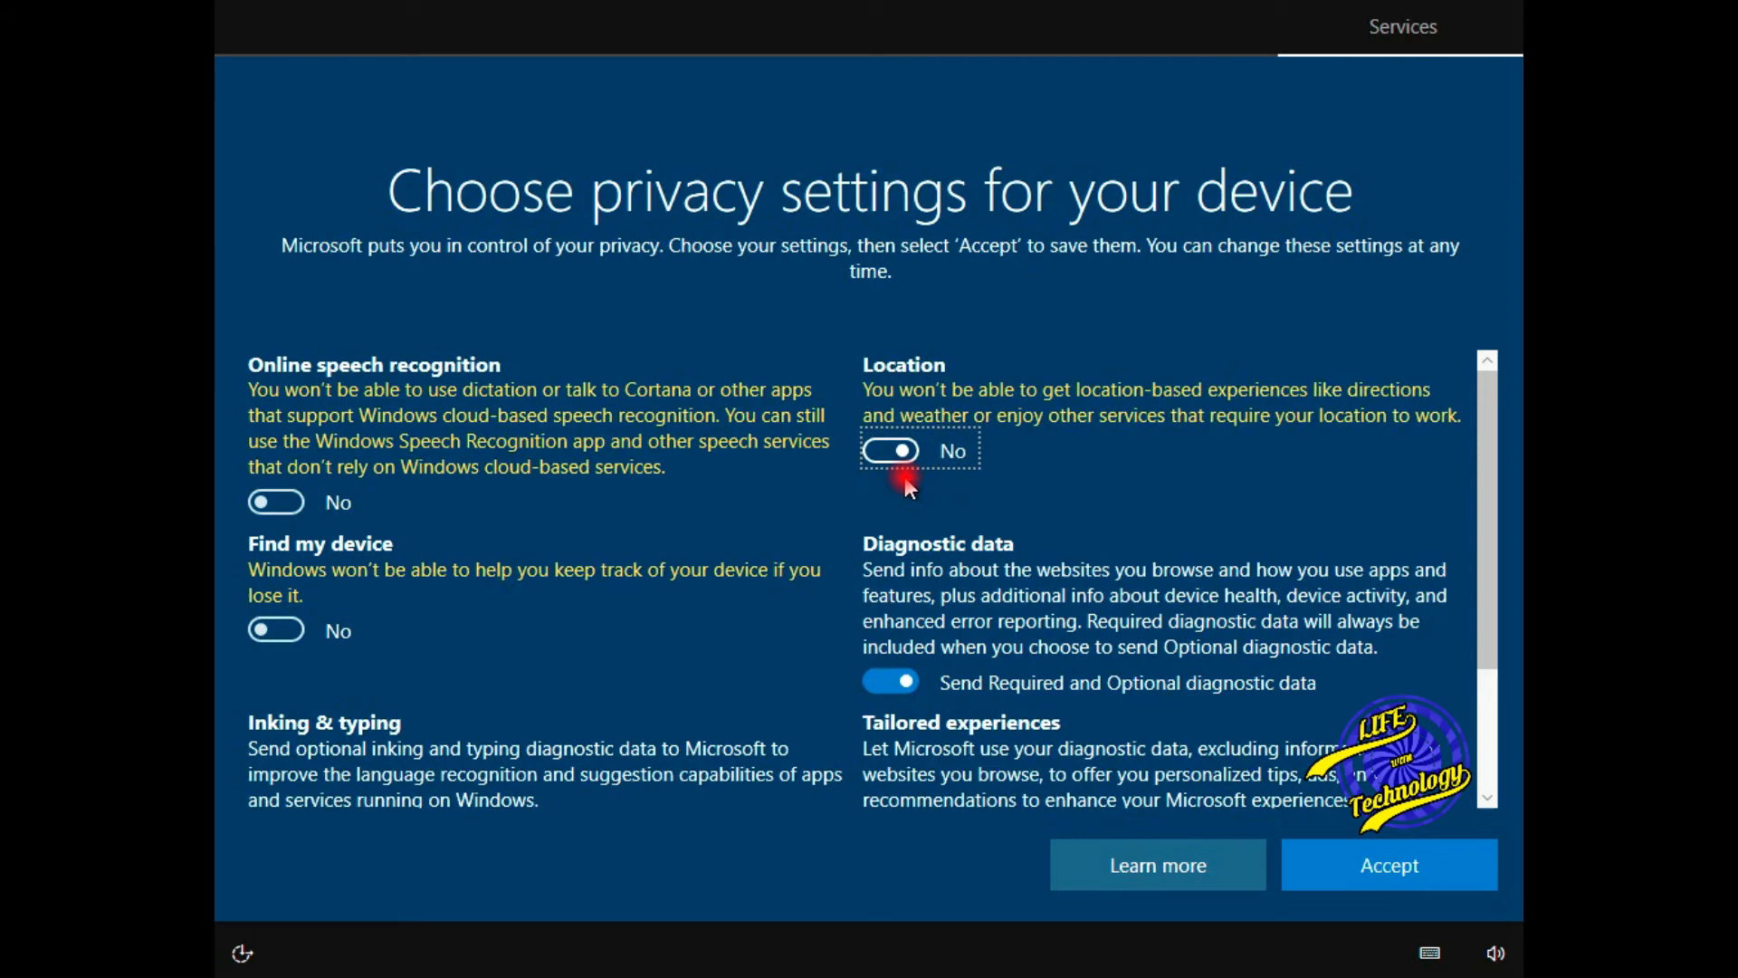
pyautogui.click(896, 683)
pyautogui.scroll(-1, 898, 686)
# - Turn off inking and typing, tailored experiences and advertising ID, accept, and decline Cortana
pyautogui.click(271, 766)
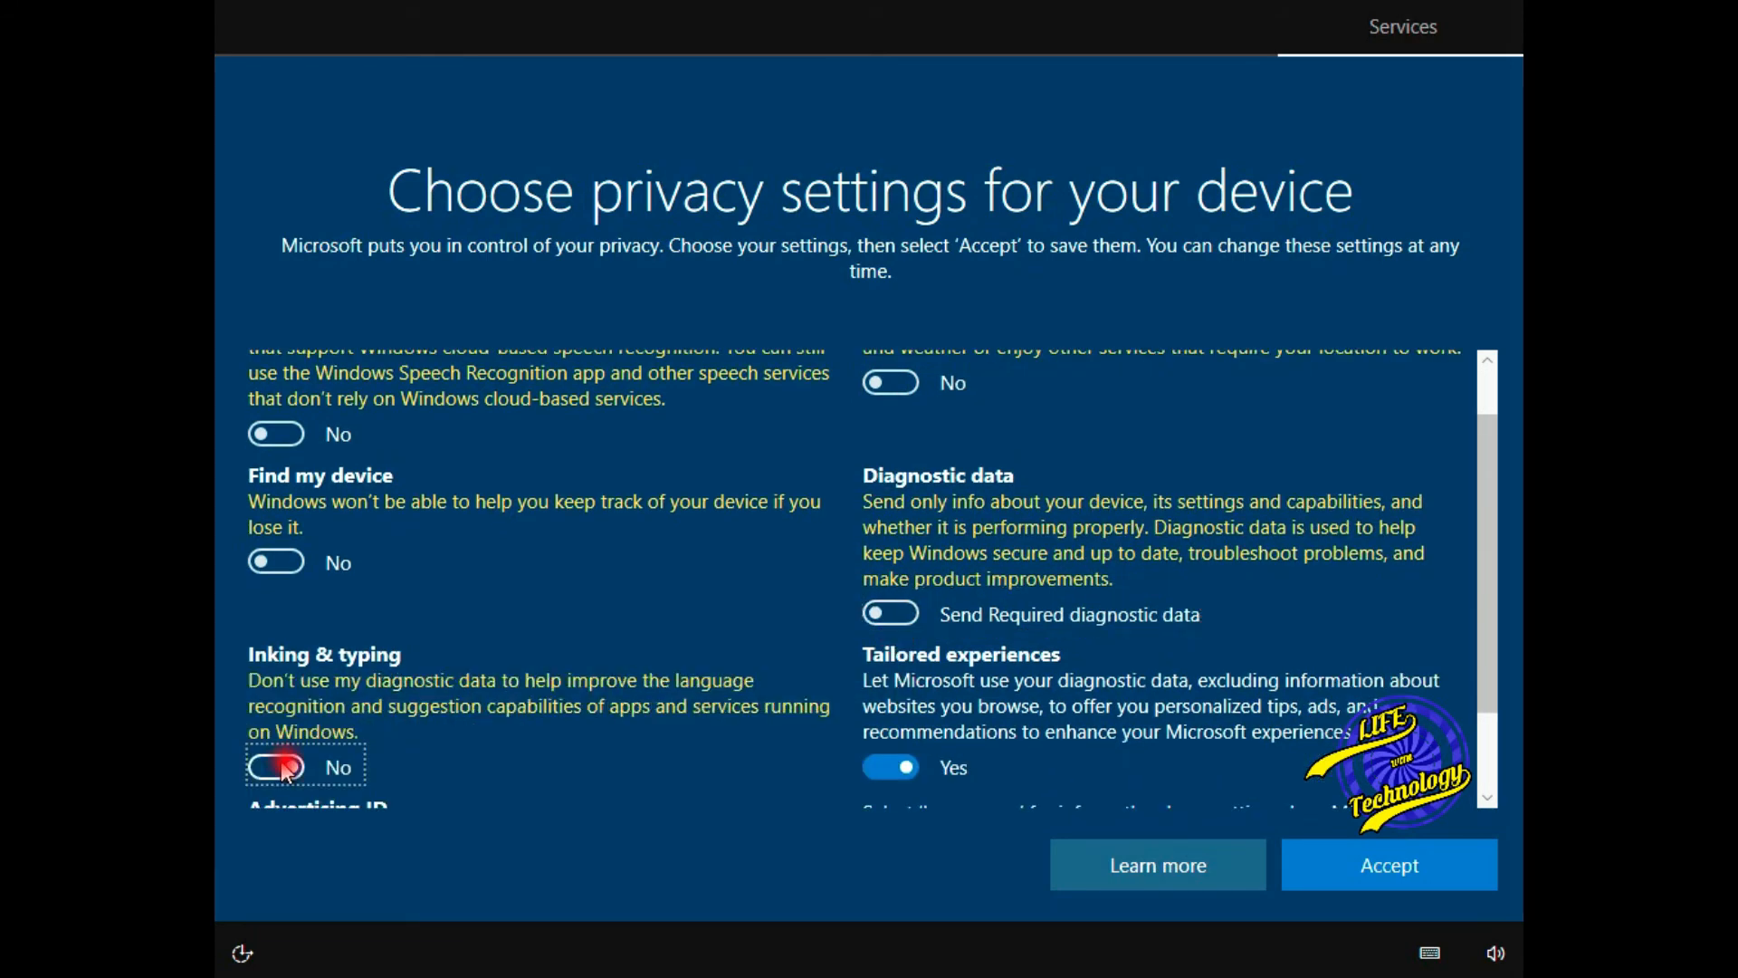
pyautogui.click(873, 768)
pyautogui.scroll(-2, 874, 770)
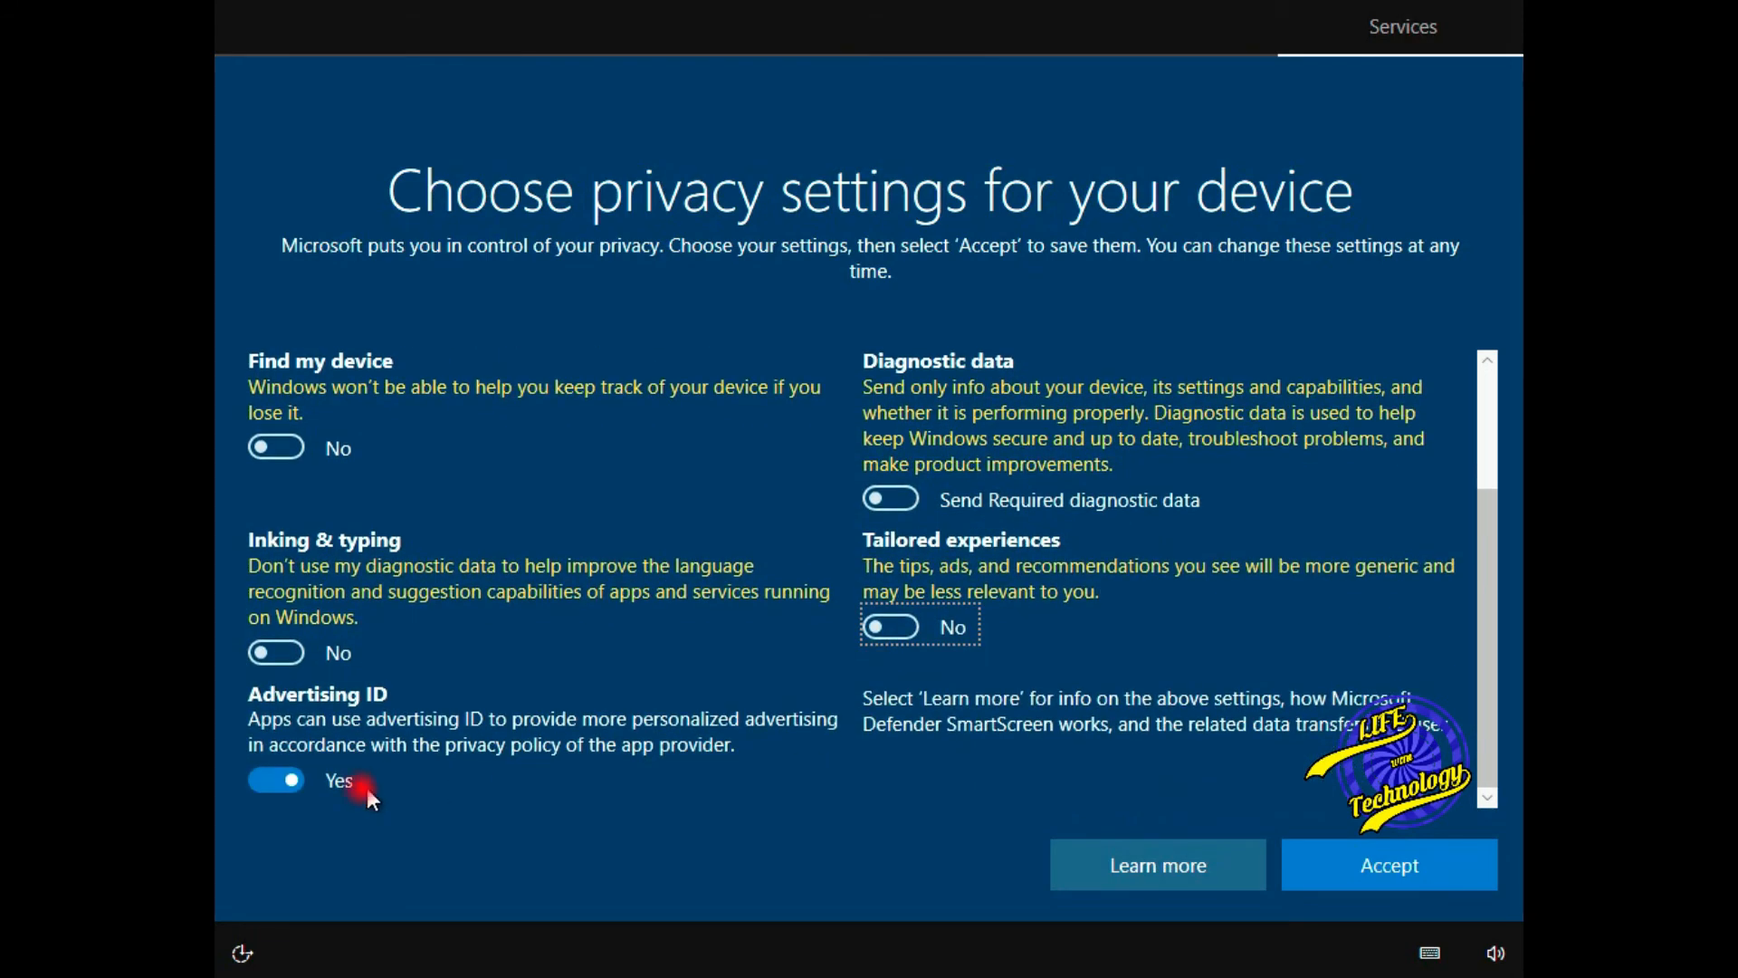
pyautogui.click(282, 782)
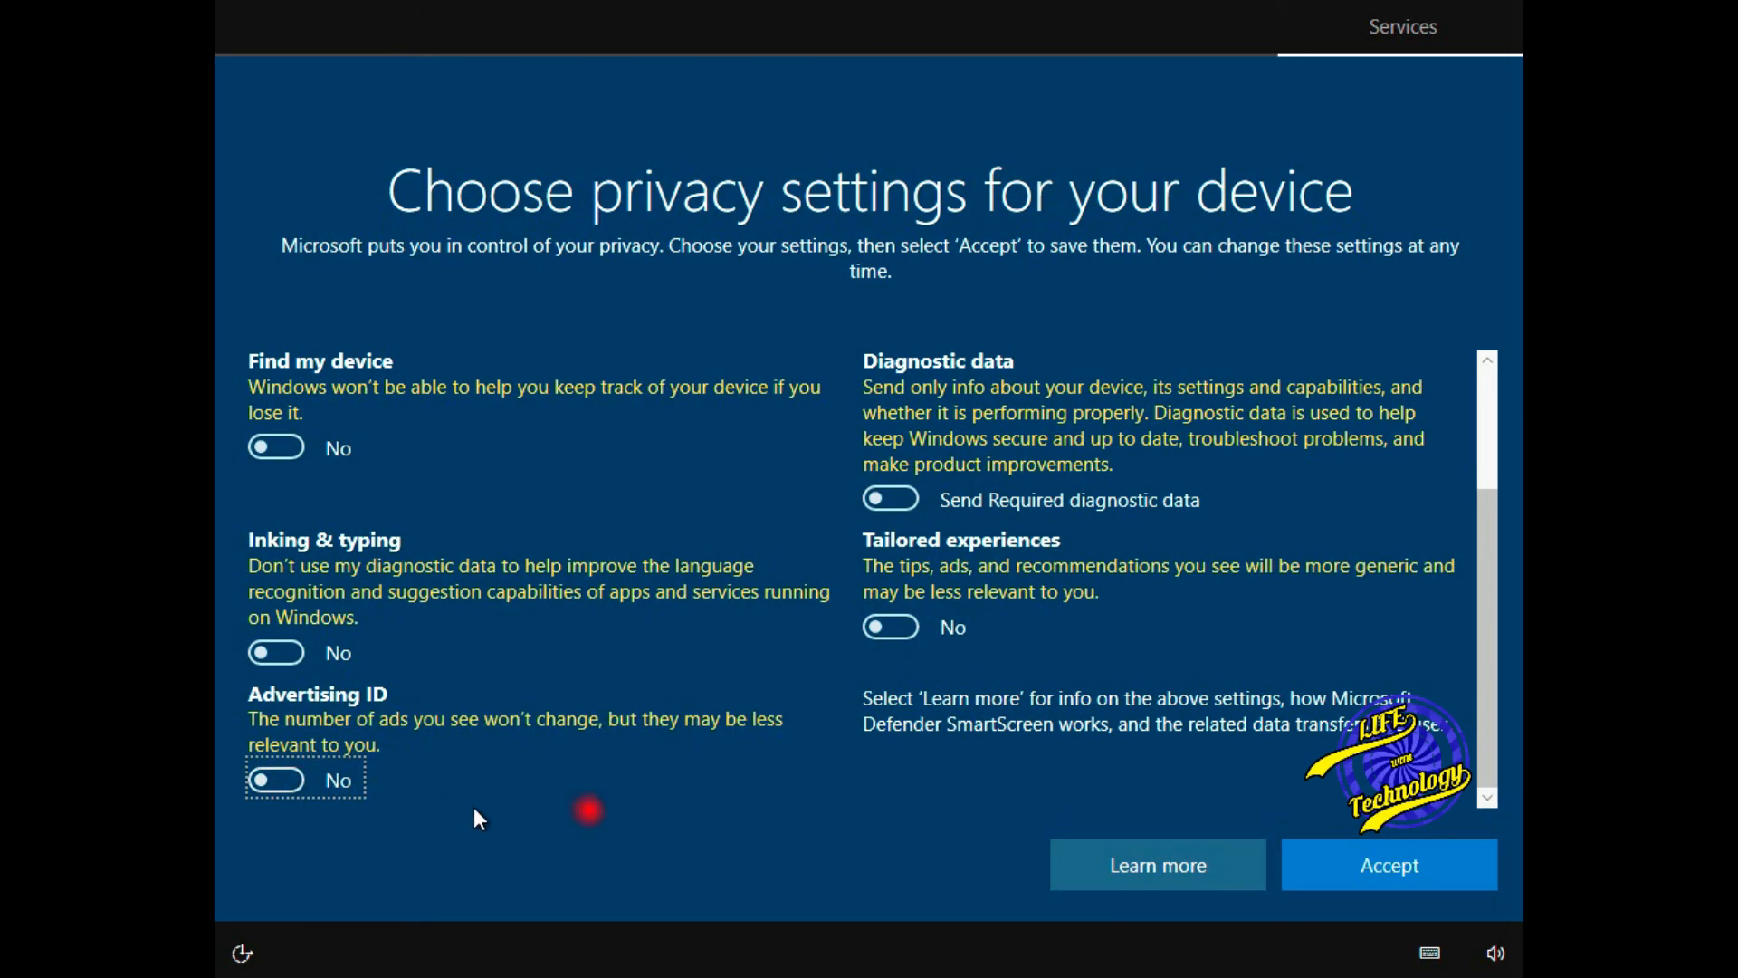
pyautogui.click(1334, 872)
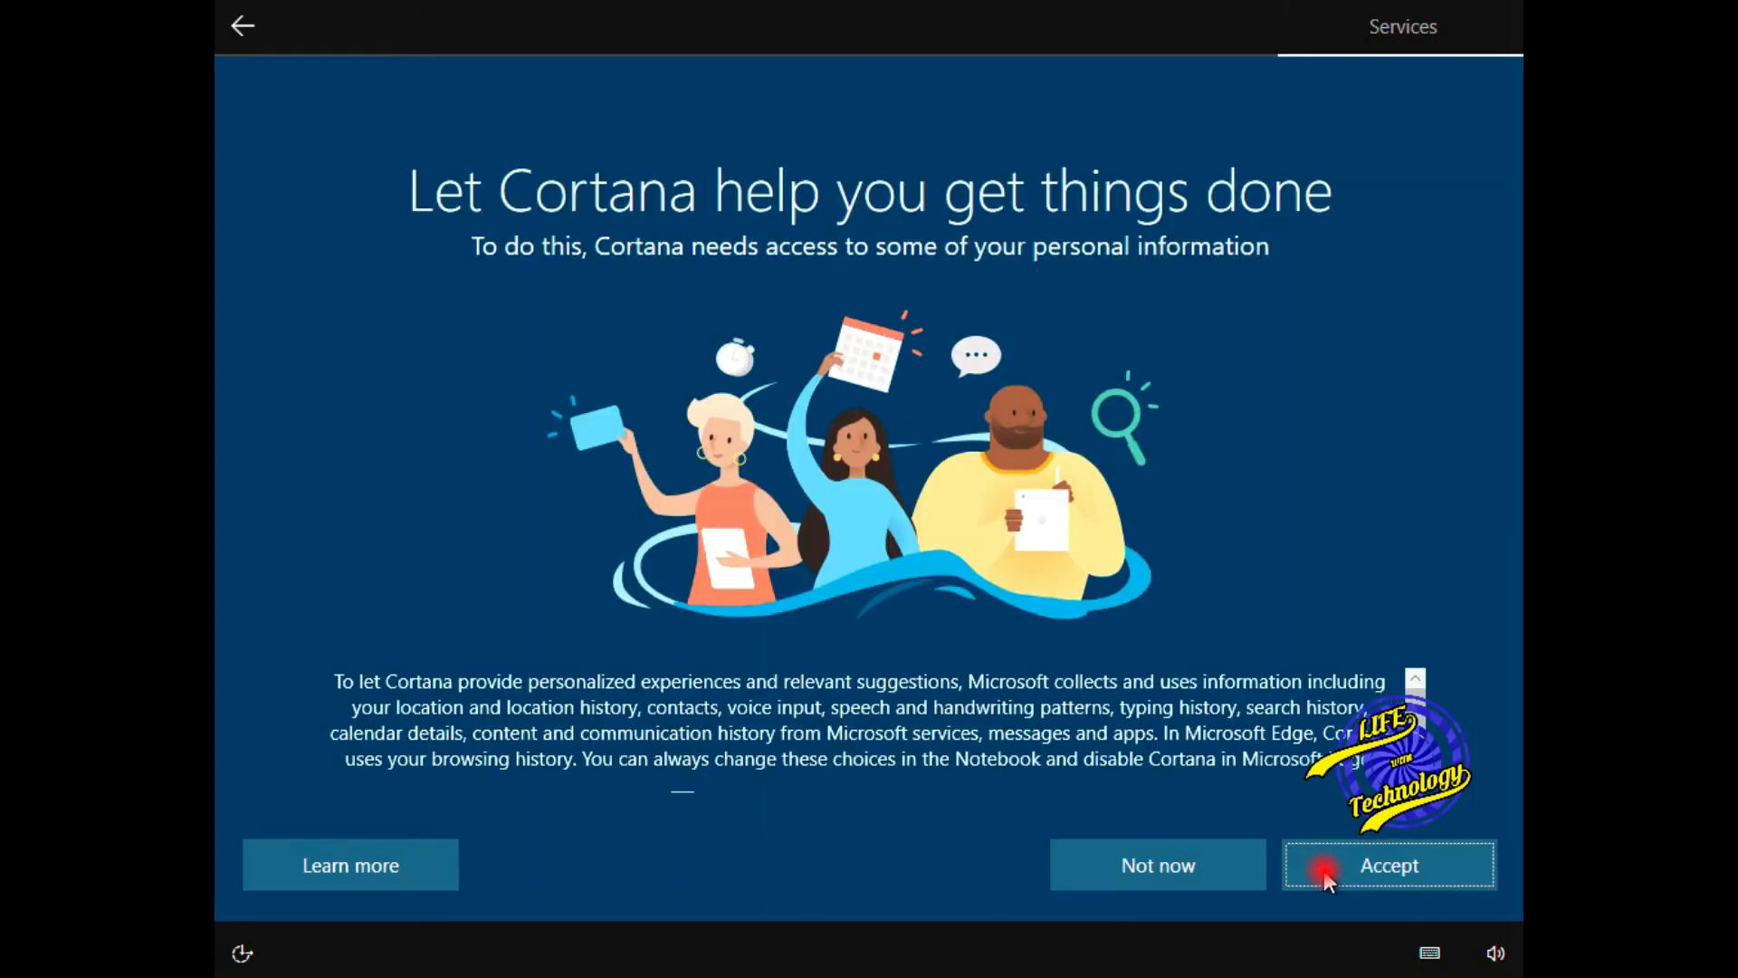
pyautogui.click(1187, 861)
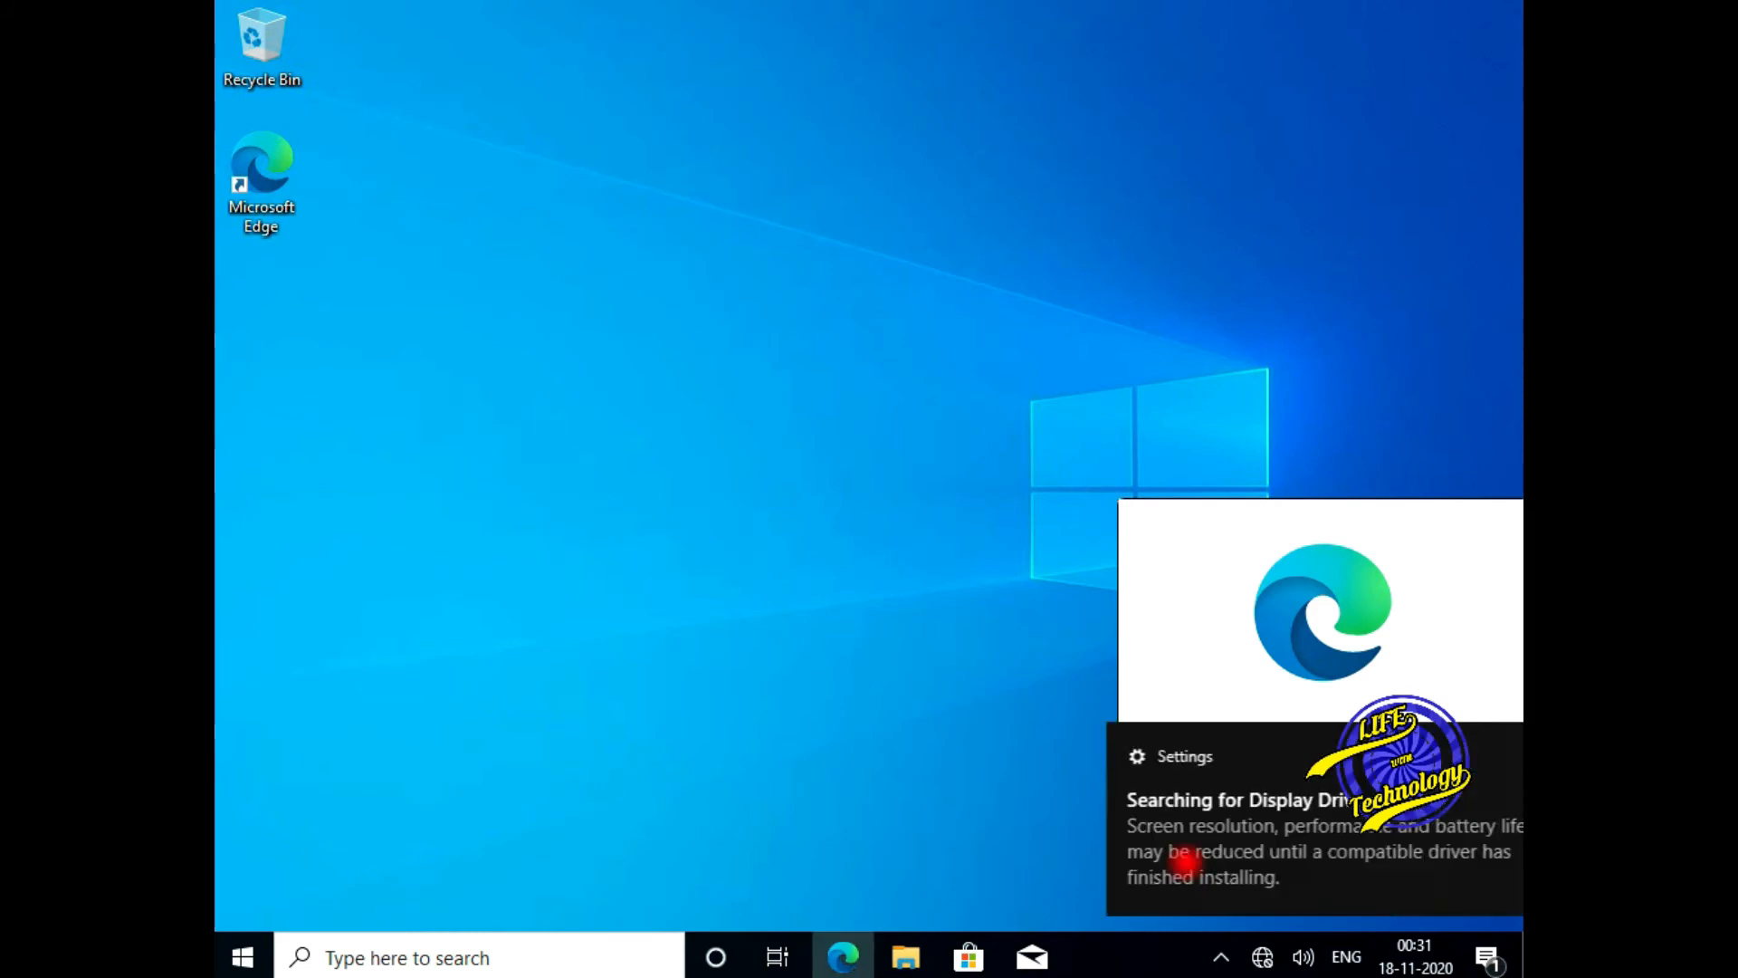
# - Dismiss the display driver notification on the new desktop
pyautogui.click(1473, 753)
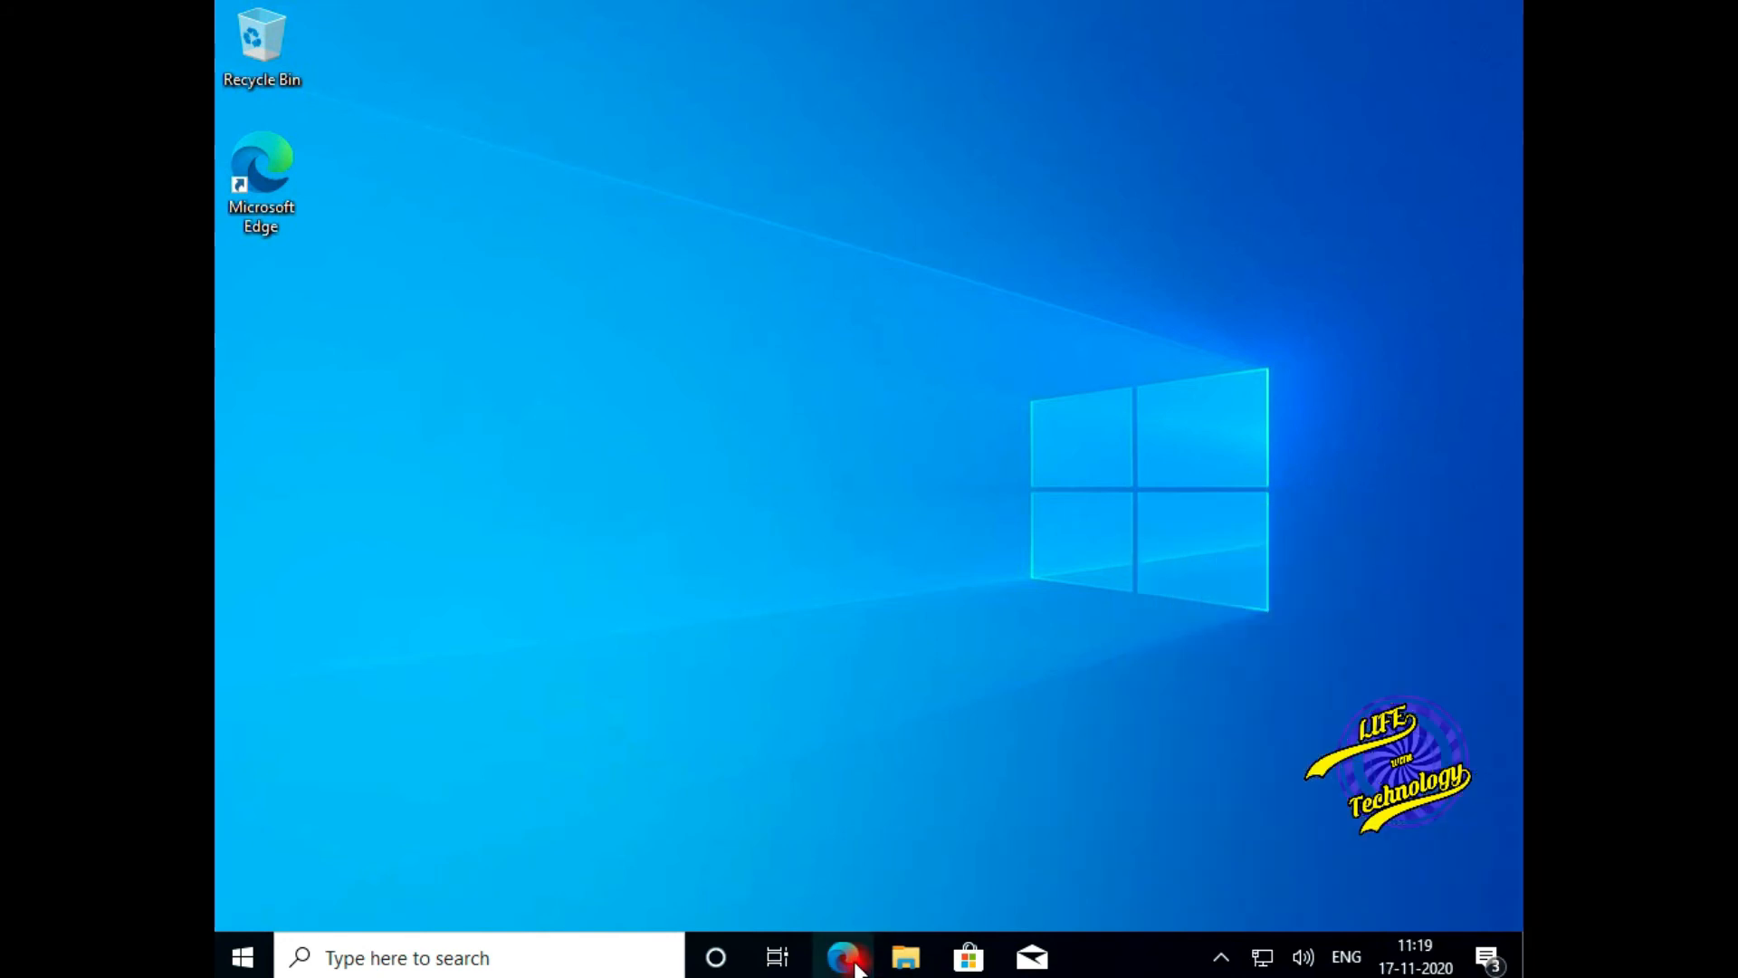
# - Load google.com in Edge, accept the Chrome download suggestion, and launch the Microsoft Store
pyautogui.click(855, 964)
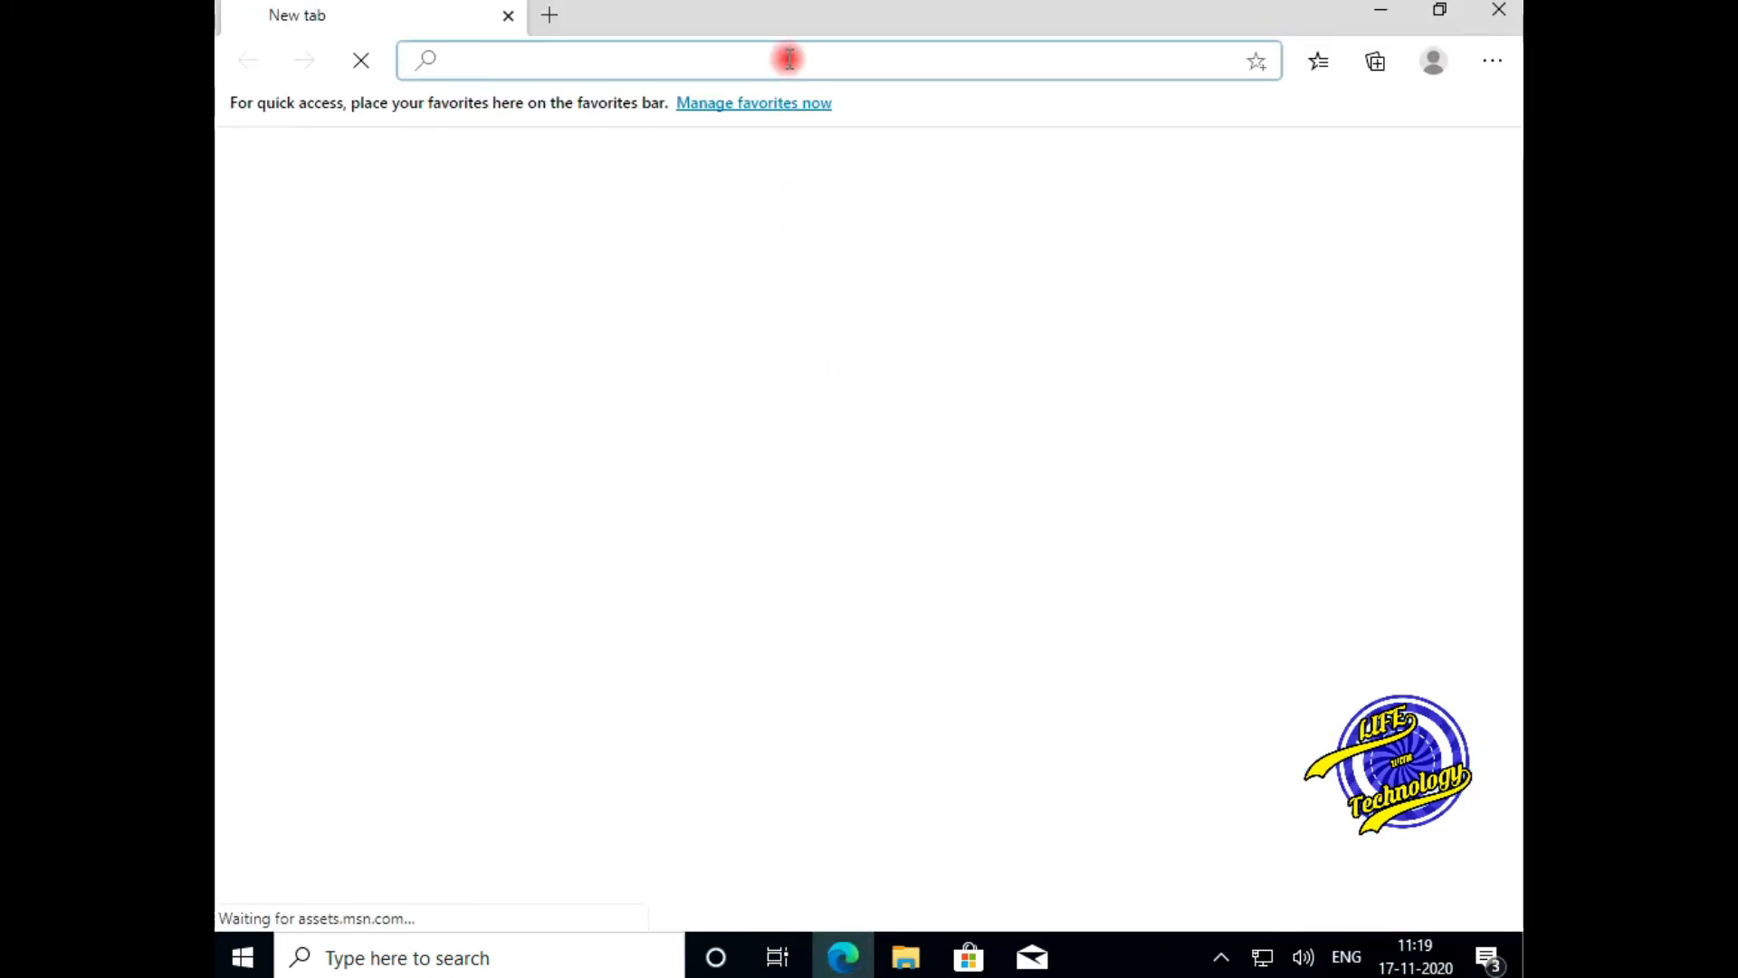
pyautogui.write('g')
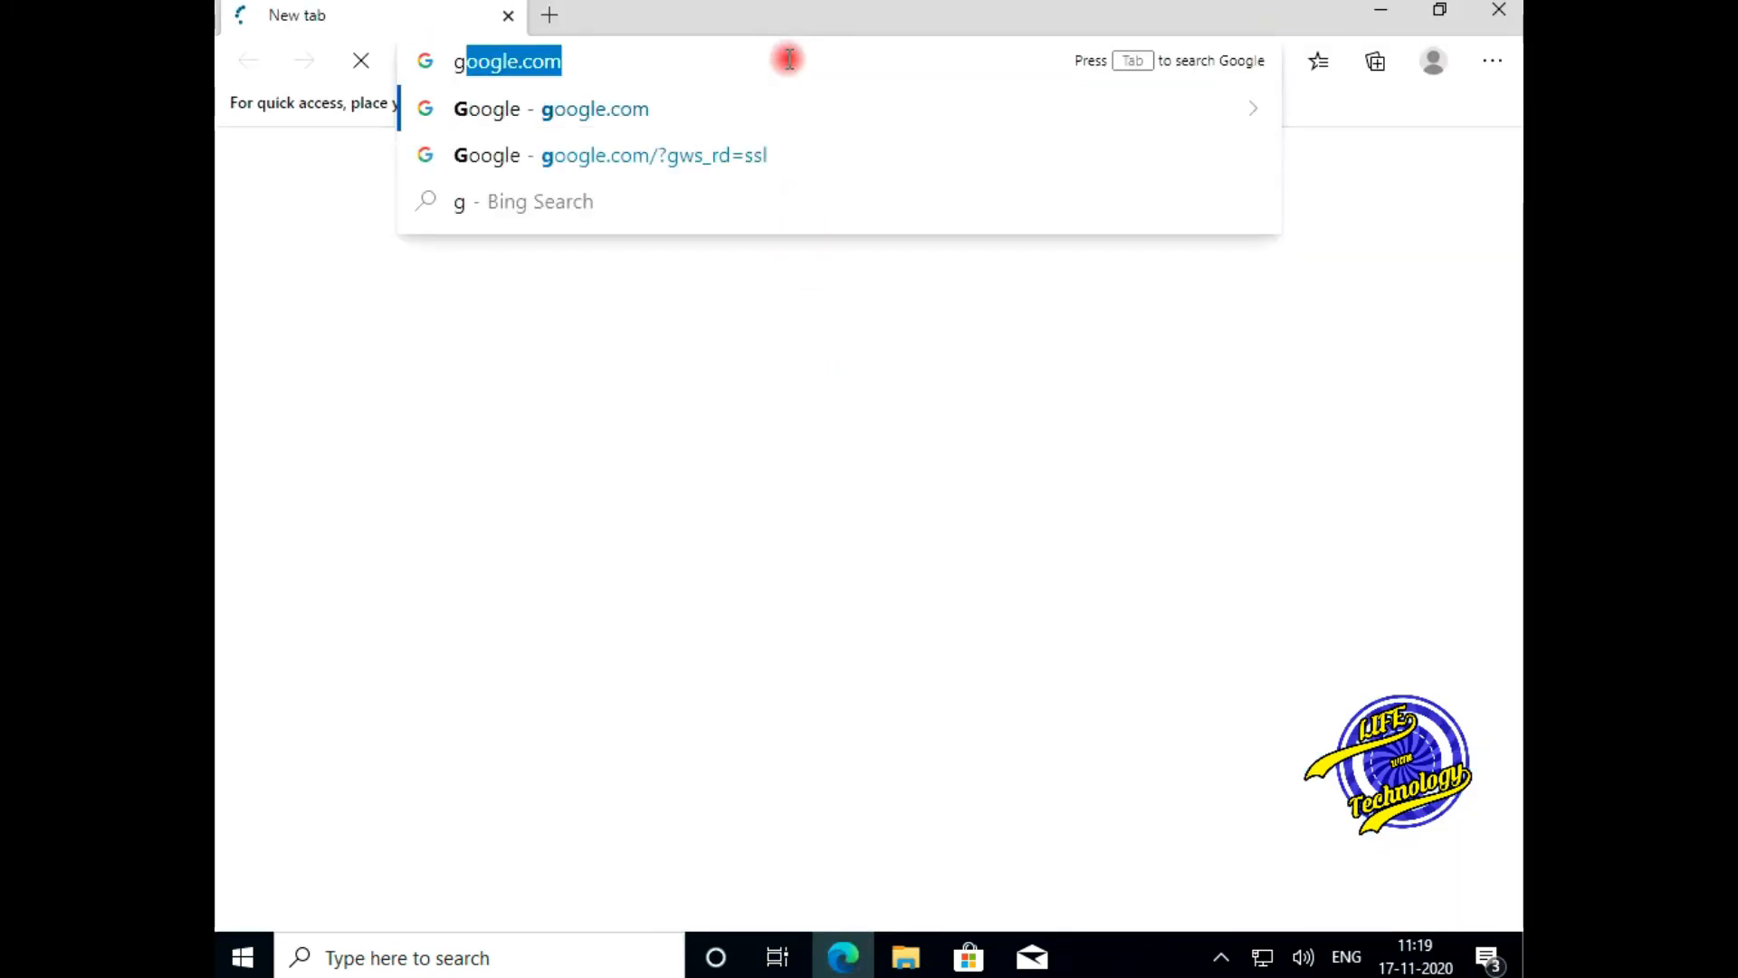
pyautogui.write('oogle.com')
pyautogui.press('Return')
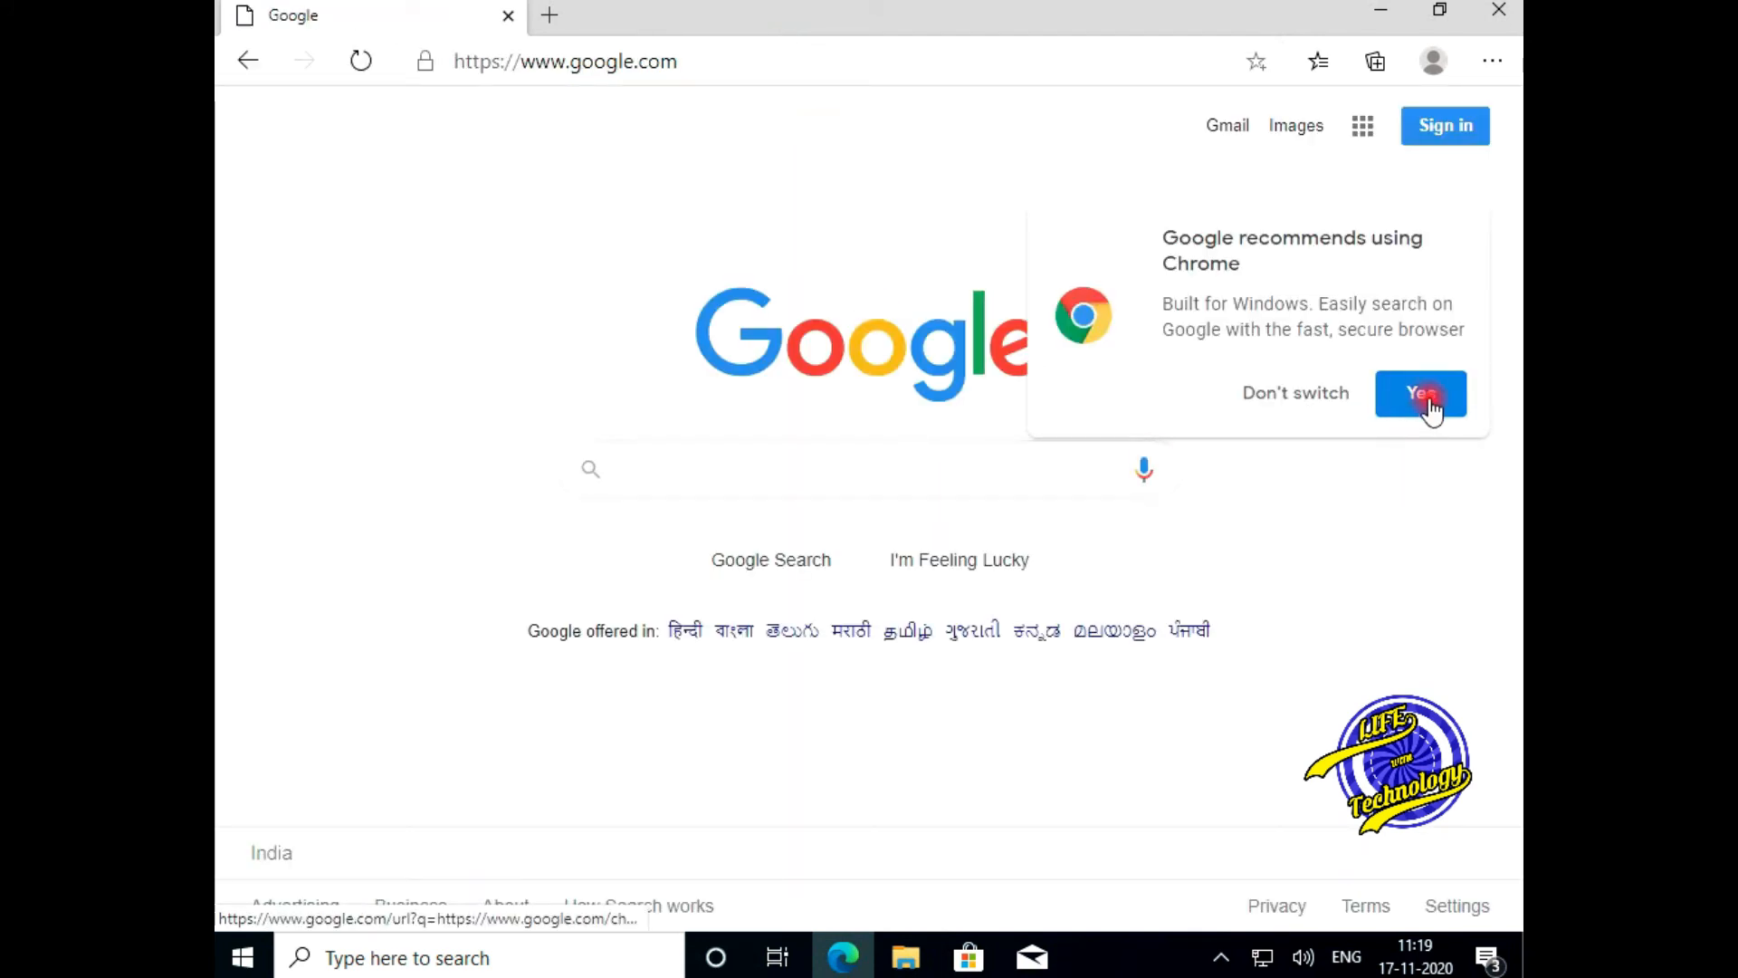
pyautogui.click(1427, 400)
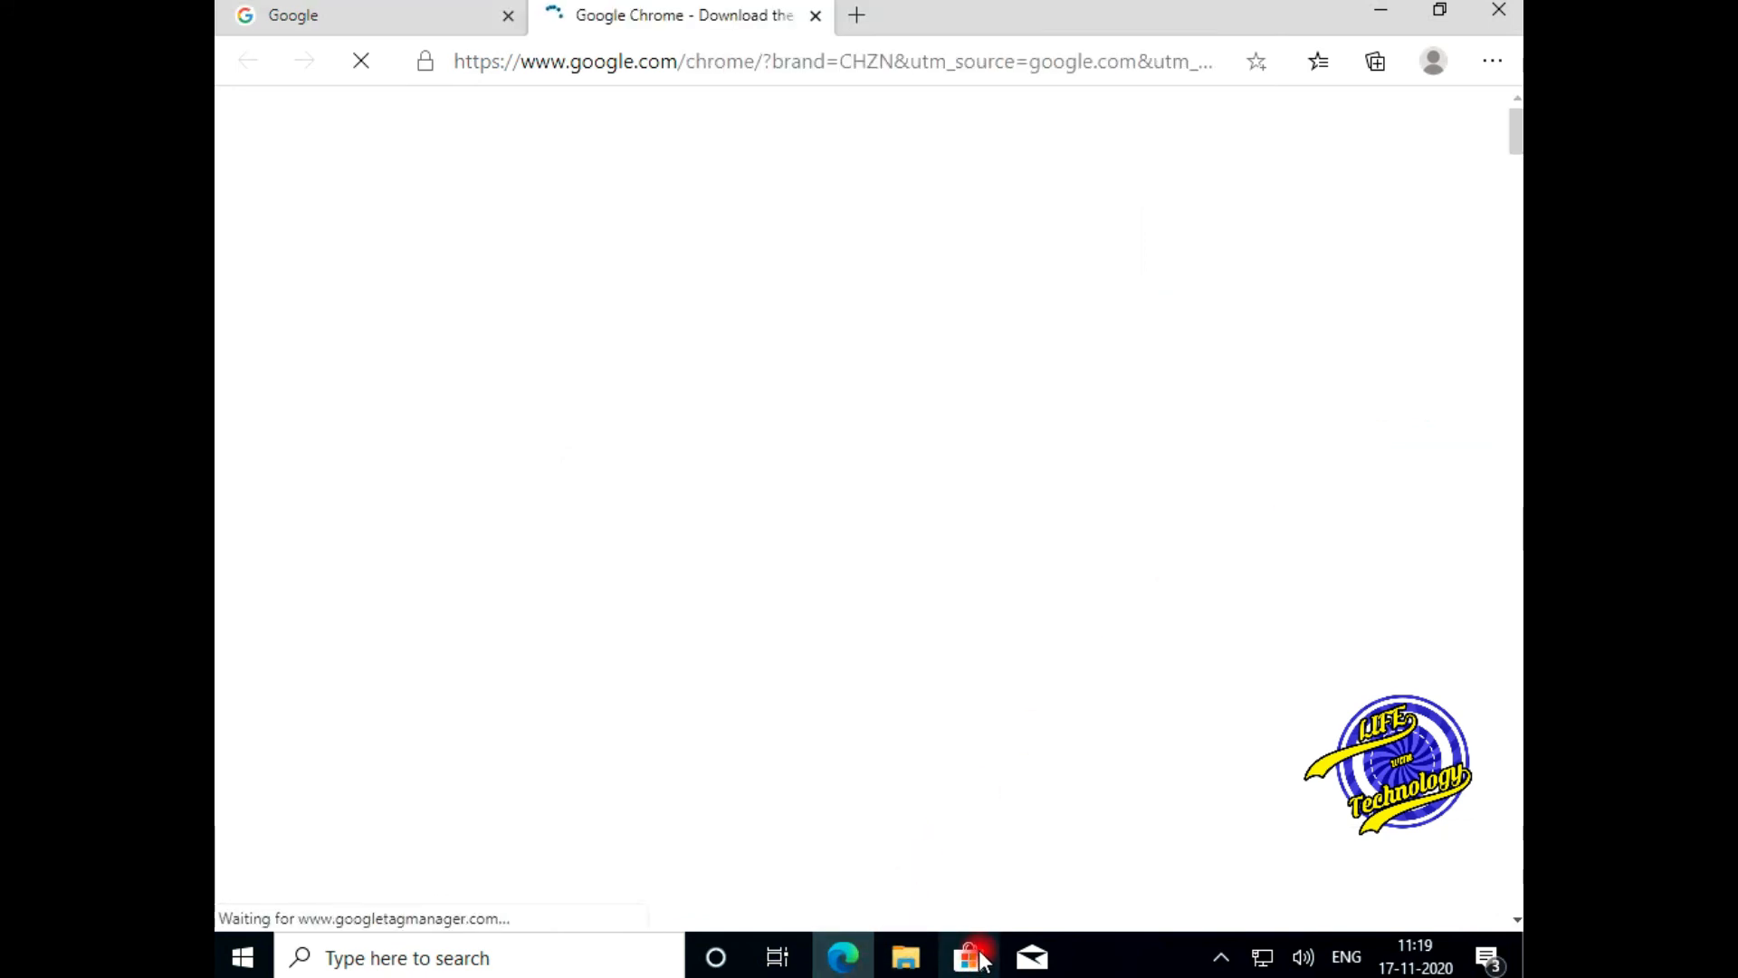
pyautogui.click(982, 959)
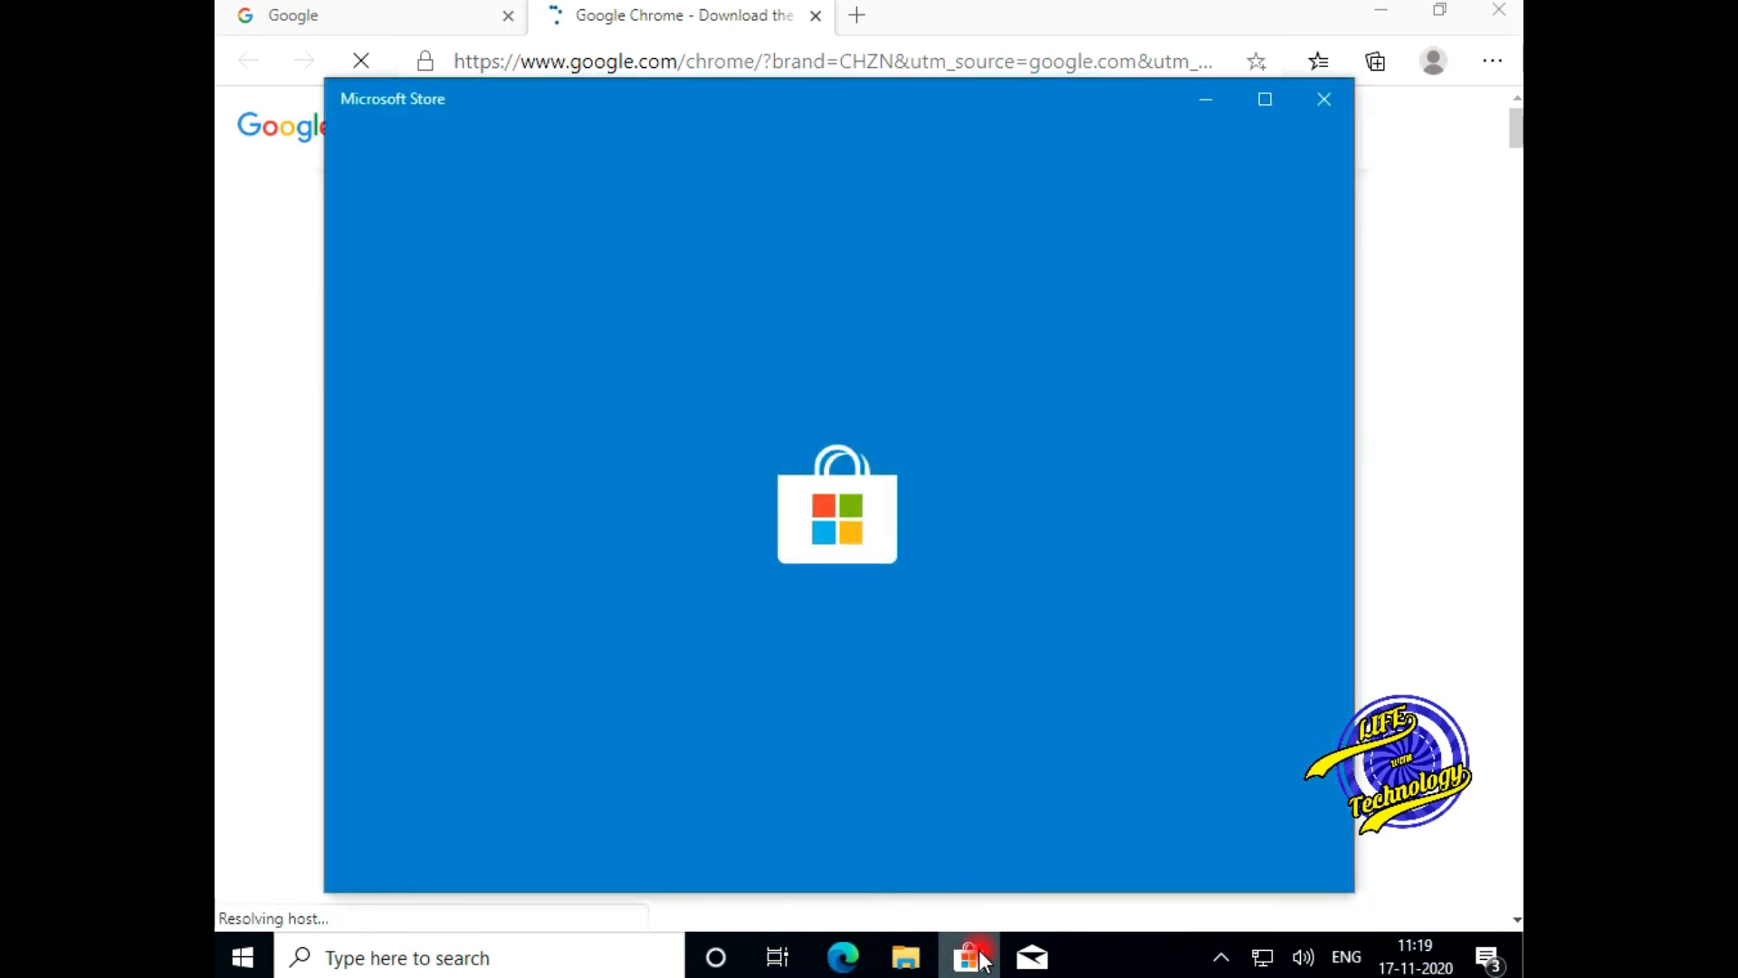
# - Minimize Edge and close Microsoft Store after its Home page loads, leaving the bare desktop
pyautogui.click(1389, 11)
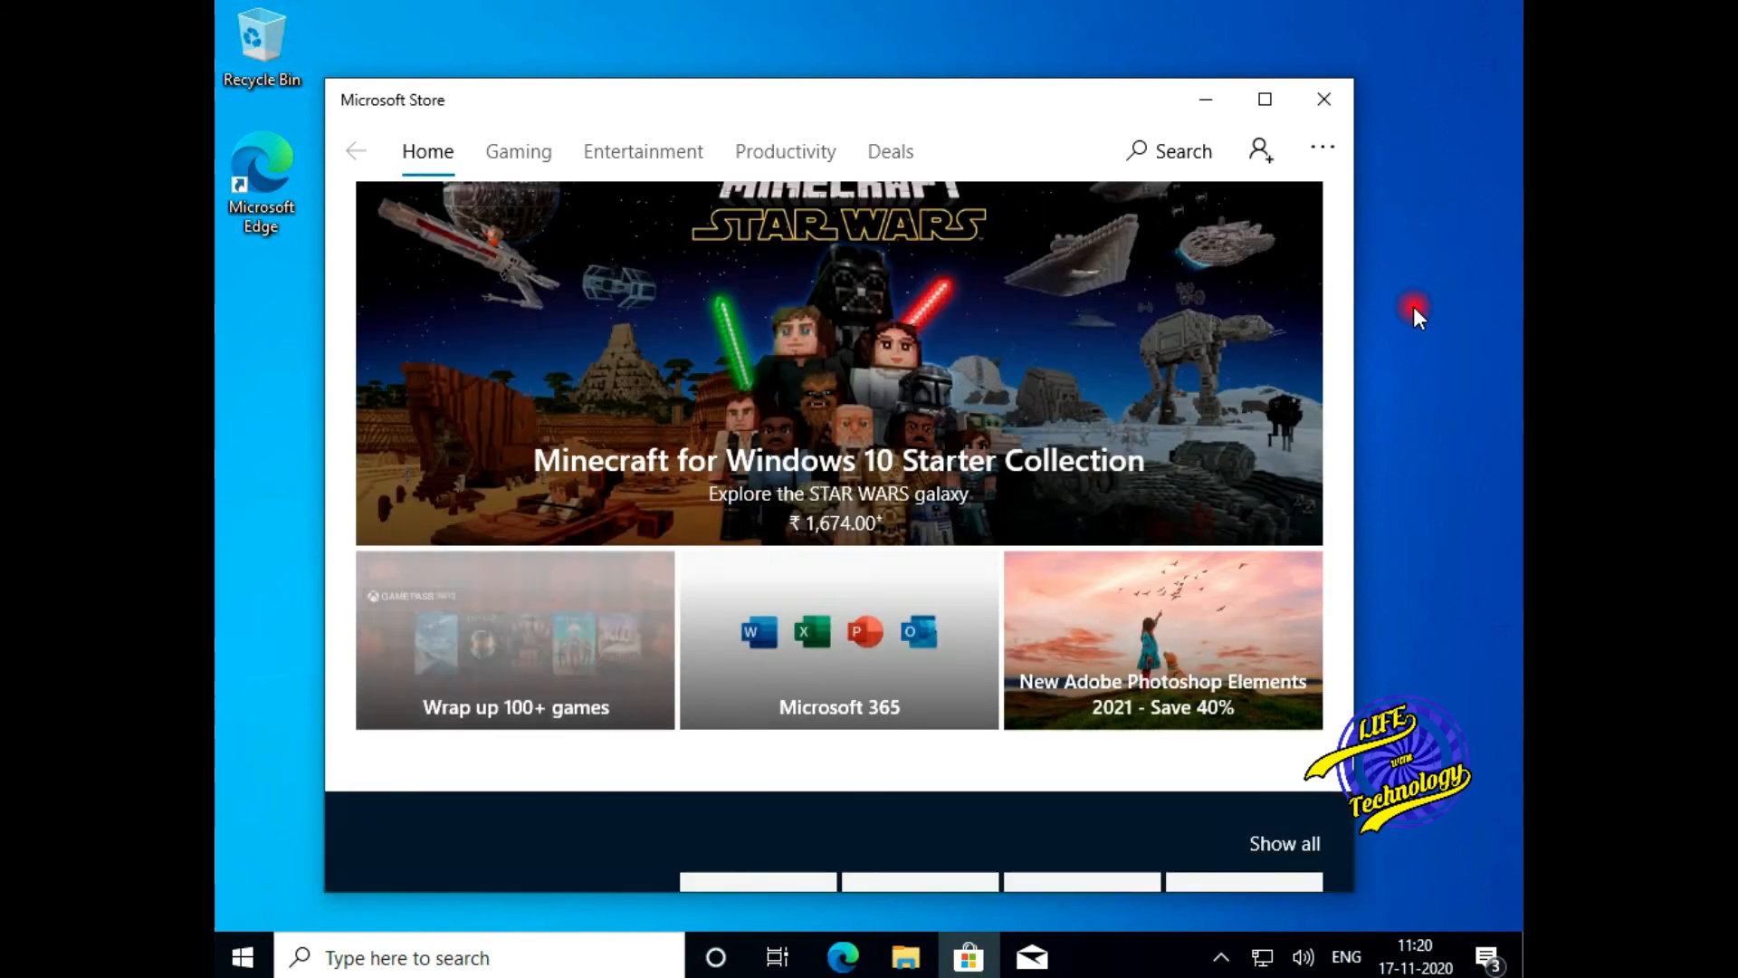
pyautogui.click(1342, 110)
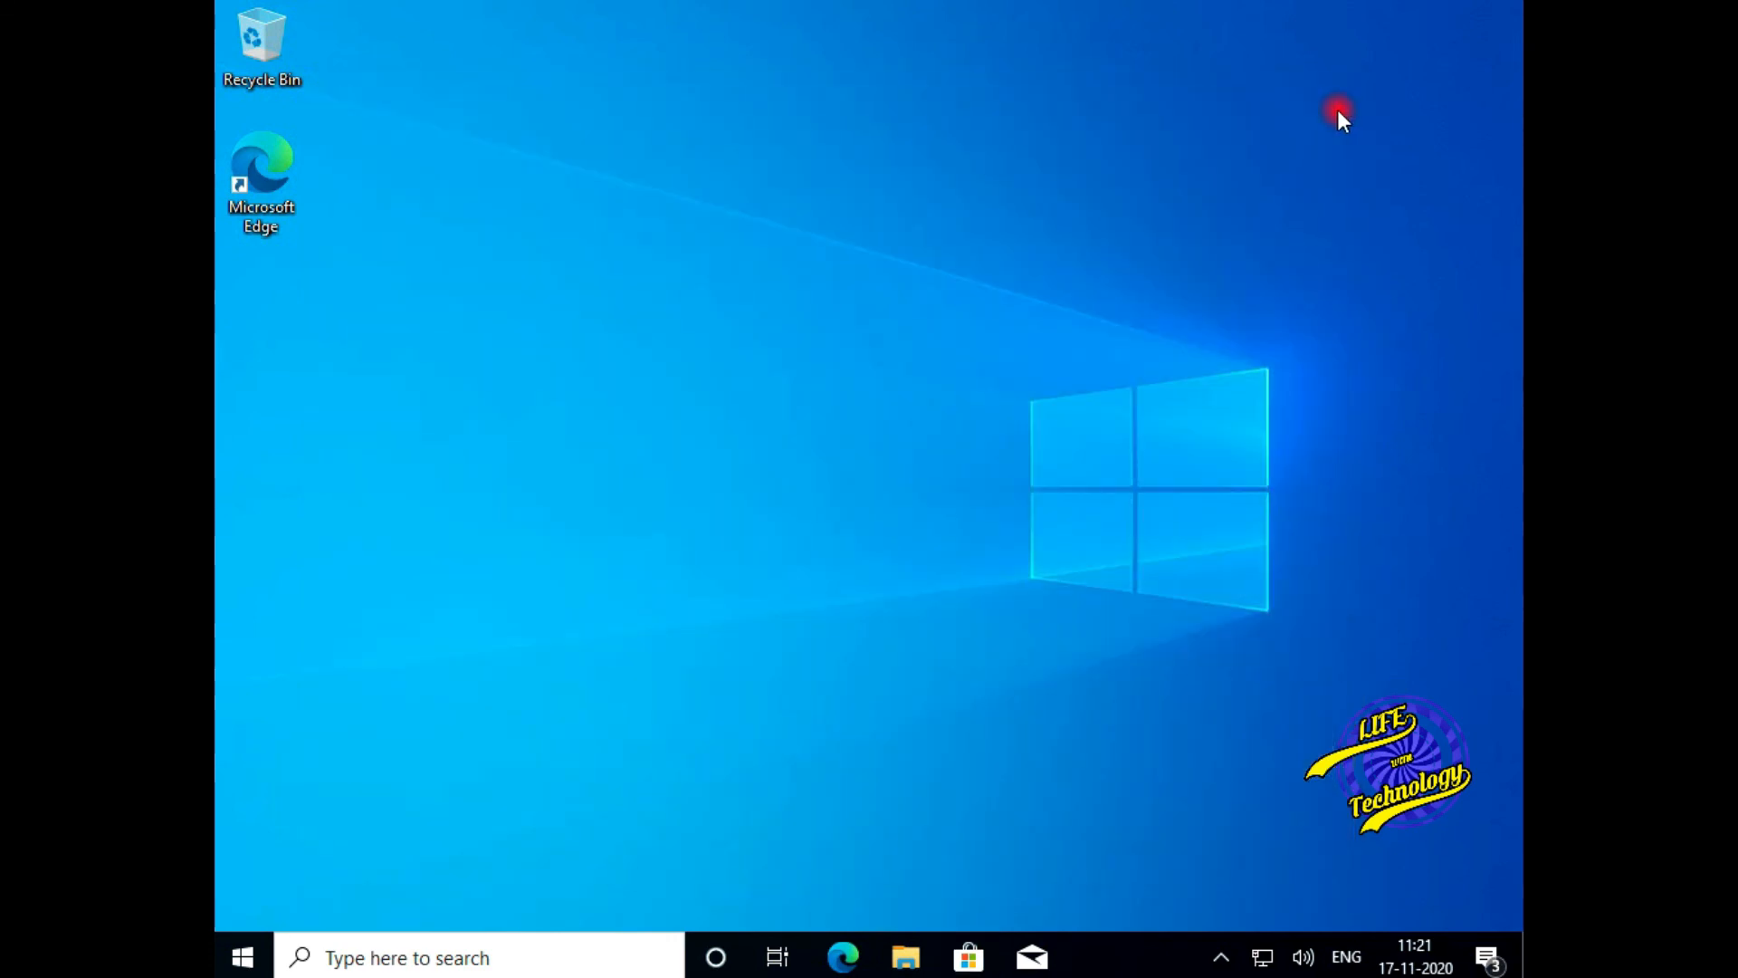